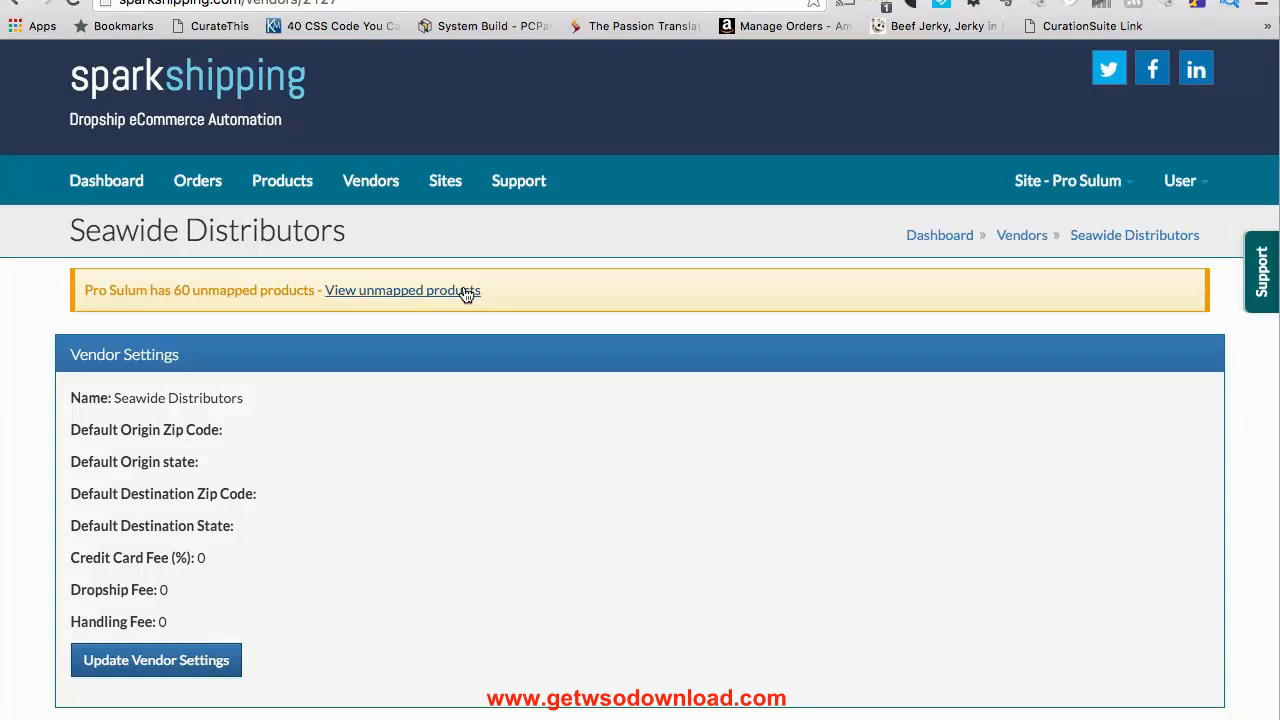
# - Open the list of unmapped products and view the SKU mapping instructions for single and bulk mapping
pyautogui.click(466, 291)
pyautogui.scroll(-5, 474, 461)
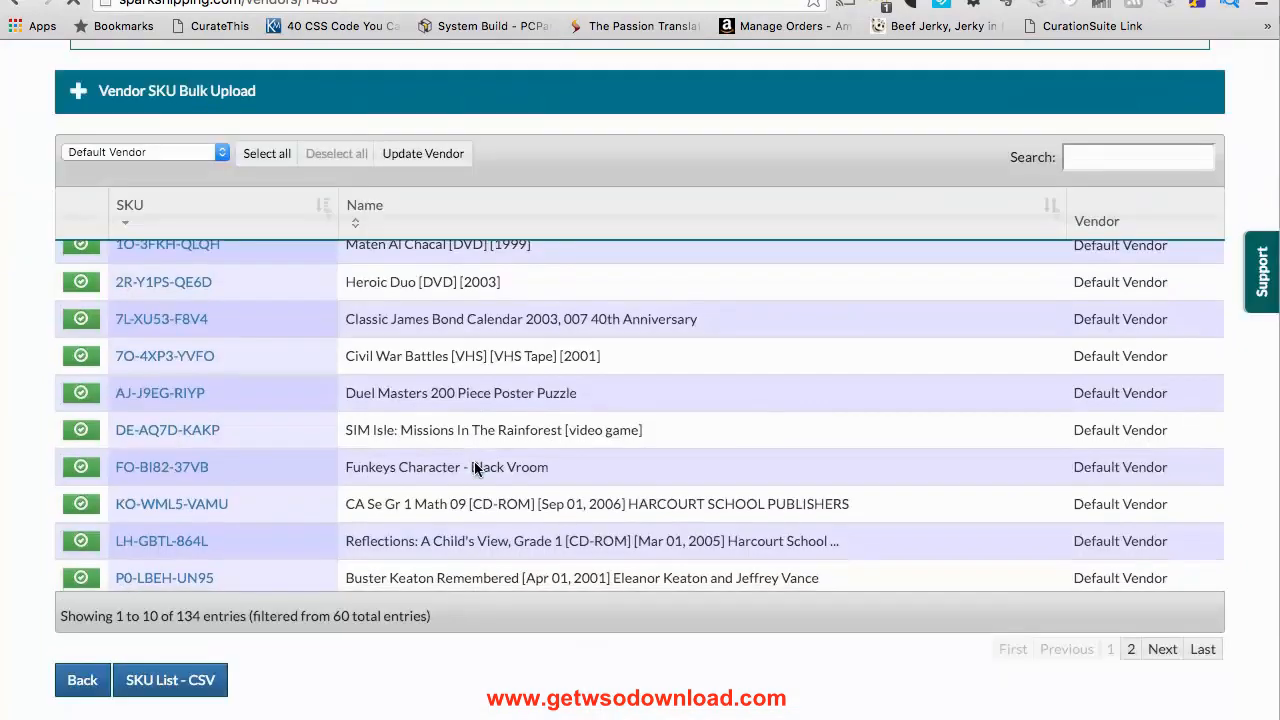
pyautogui.scroll(3, 474, 461)
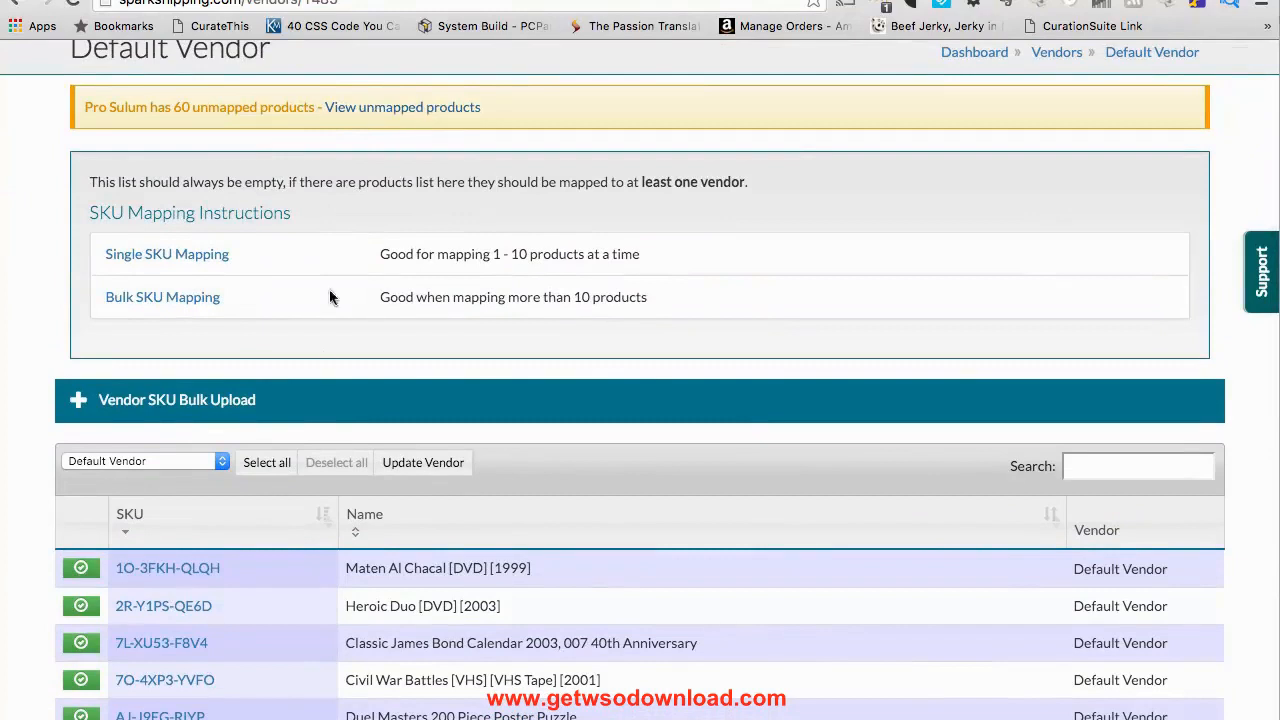
pyautogui.scroll(-3, 359, 505)
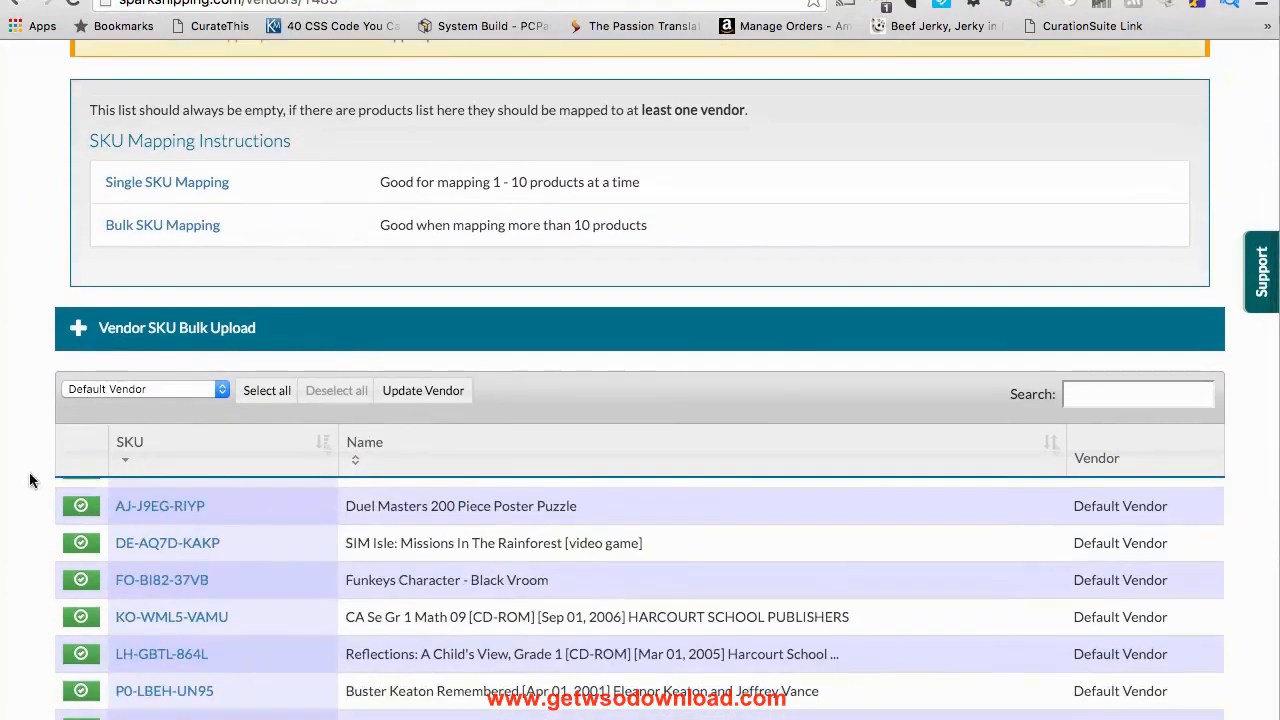
# - Look through the SKUs and names of the unmapped products assigned to Default Vendor, down to the last entries
pyautogui.scroll(-5, 31, 472)
pyautogui.scroll(-5, 231, 473)
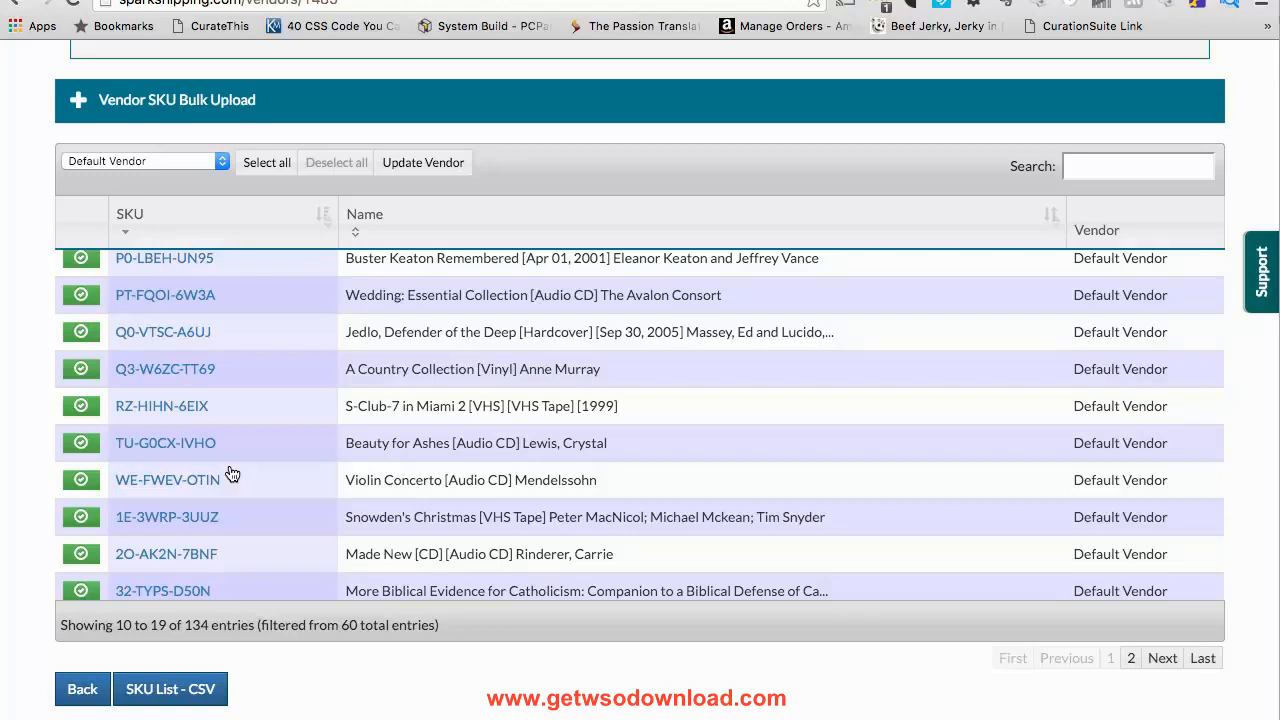
pyautogui.scroll(-2, 492, 477)
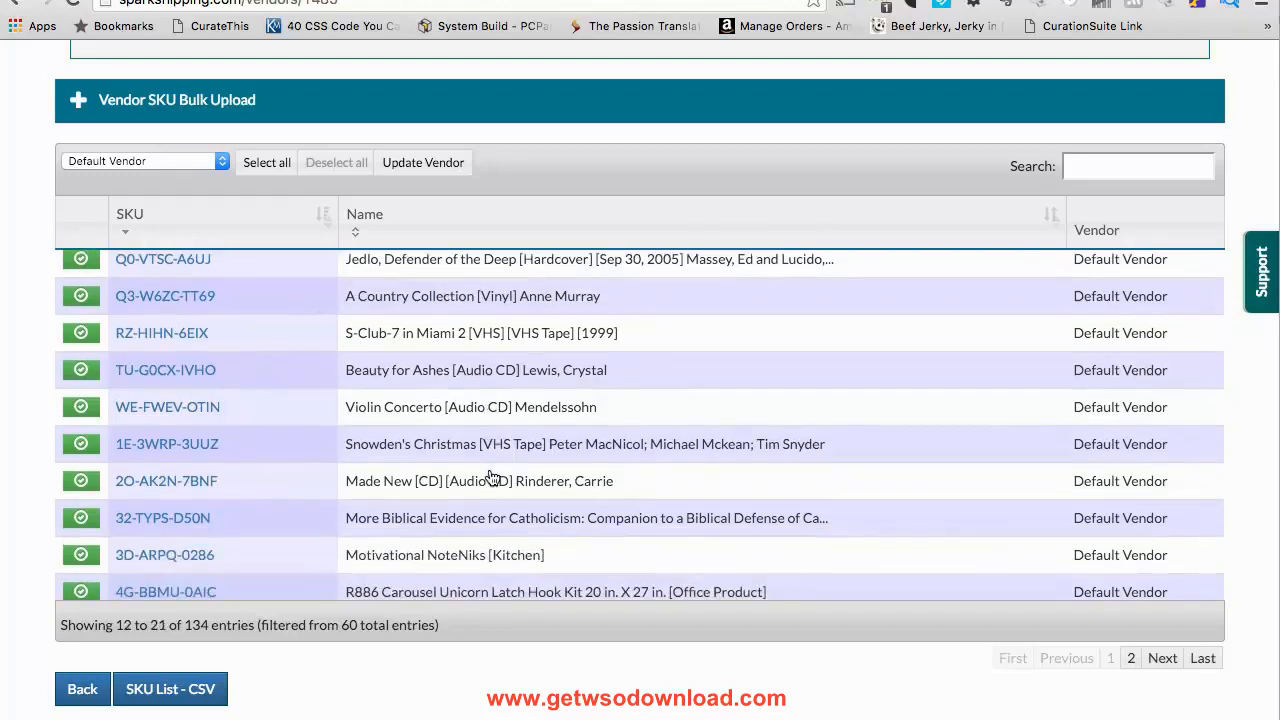
pyautogui.scroll(-4, 492, 477)
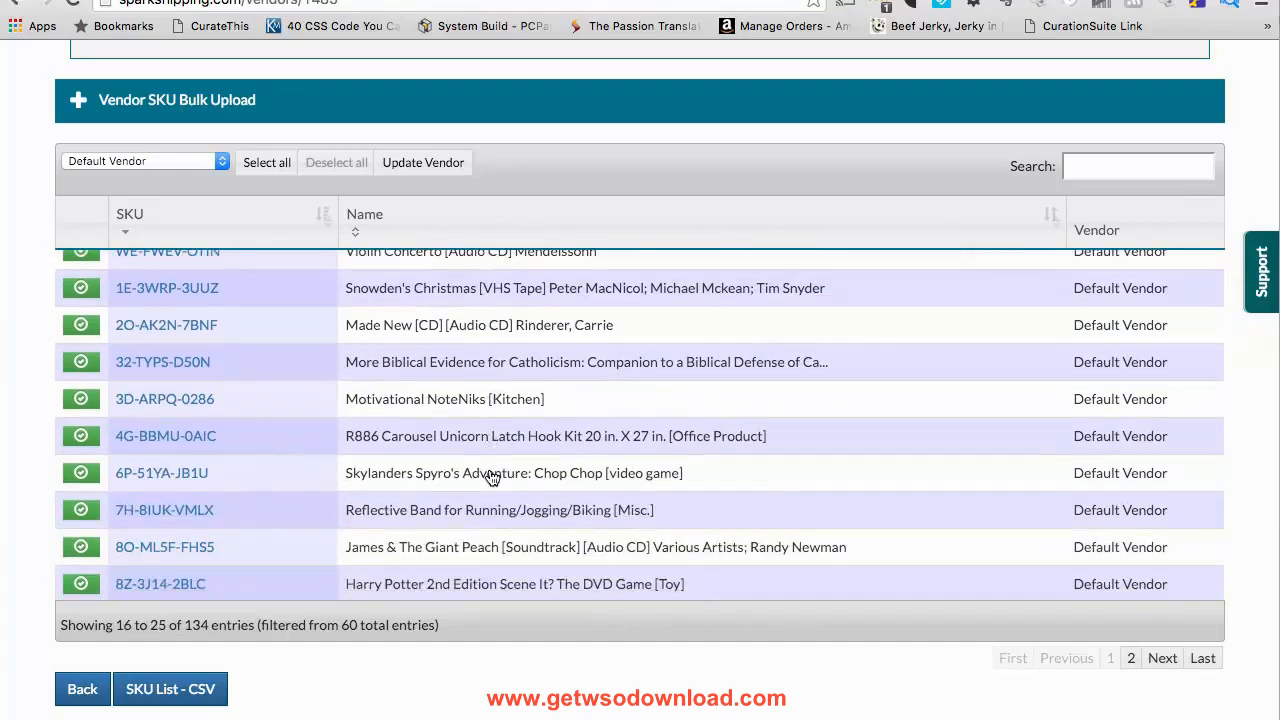
pyautogui.scroll(-16, 492, 477)
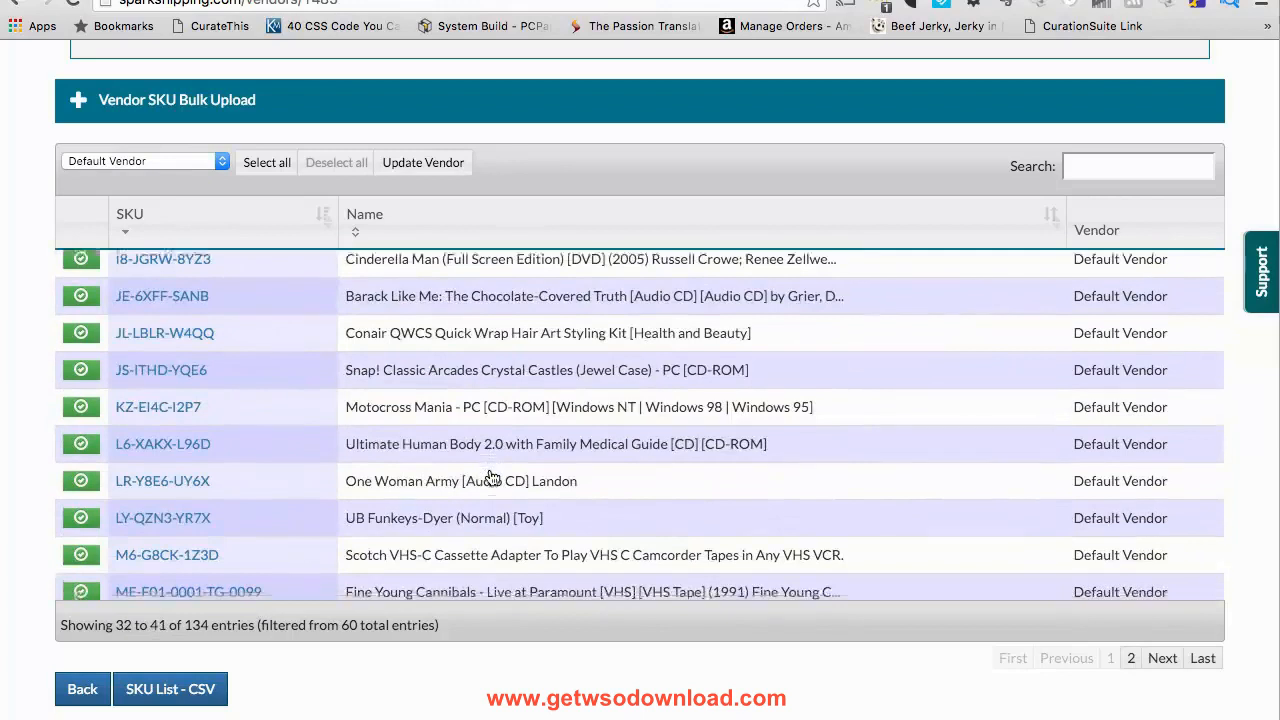
pyautogui.scroll(-5, 492, 477)
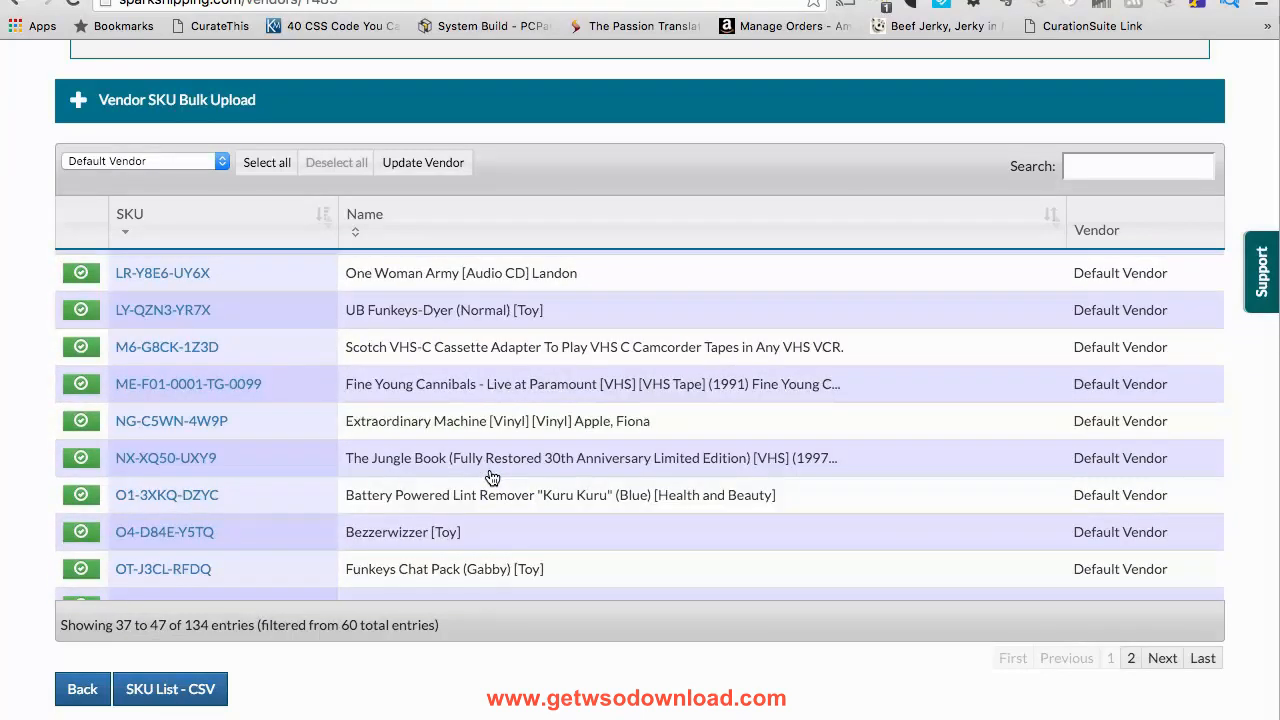
pyautogui.scroll(-15, 492, 477)
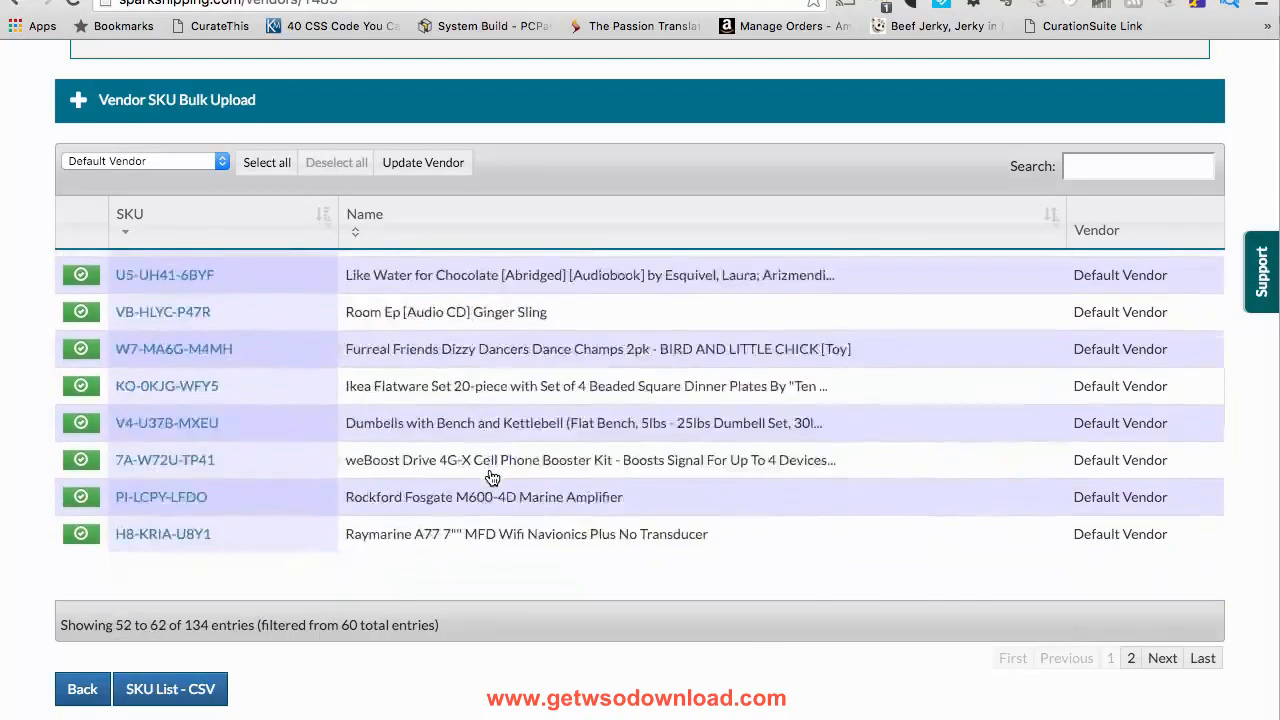
pyautogui.scroll(-15, 492, 477)
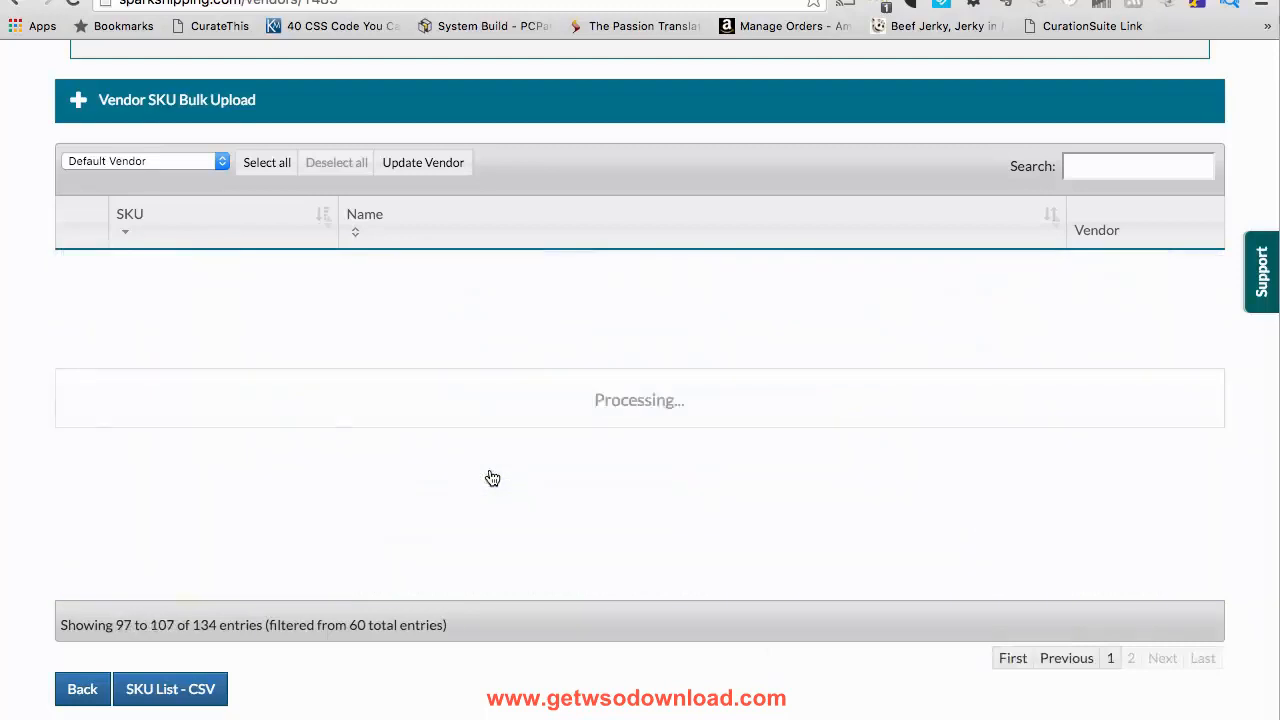
pyautogui.scroll(-10, 492, 477)
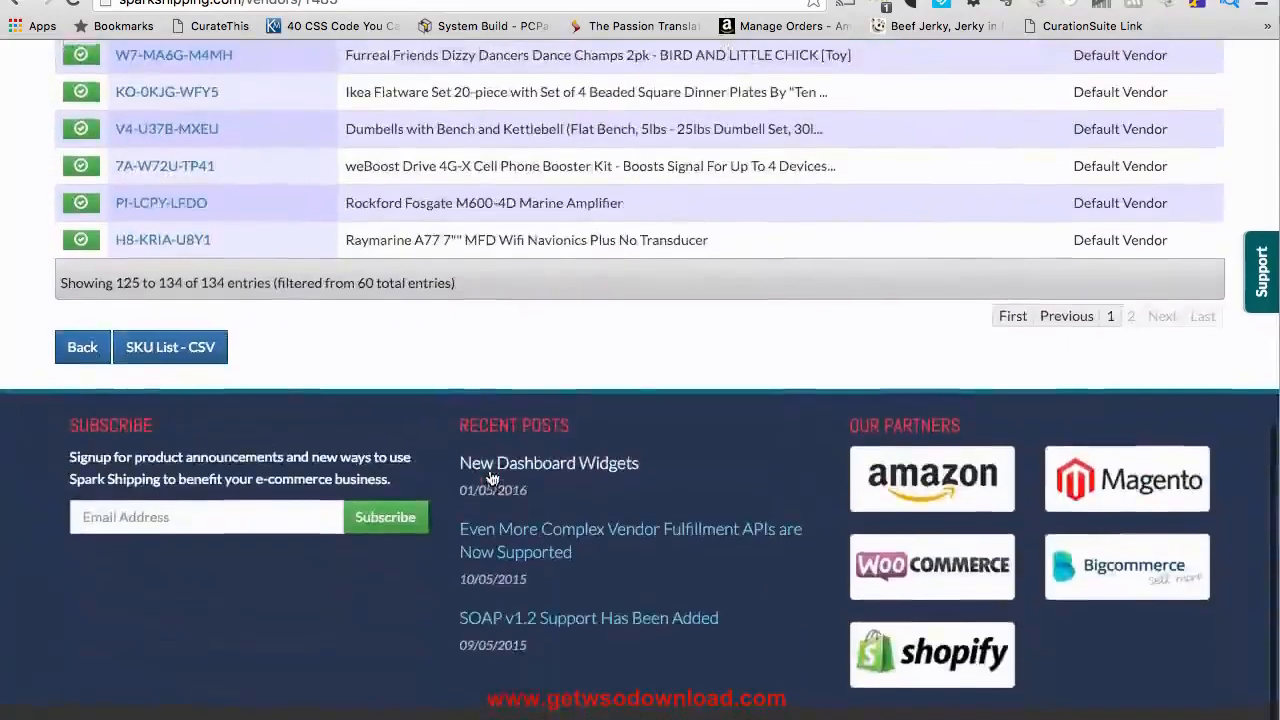
pyautogui.scroll(3, 489, 467)
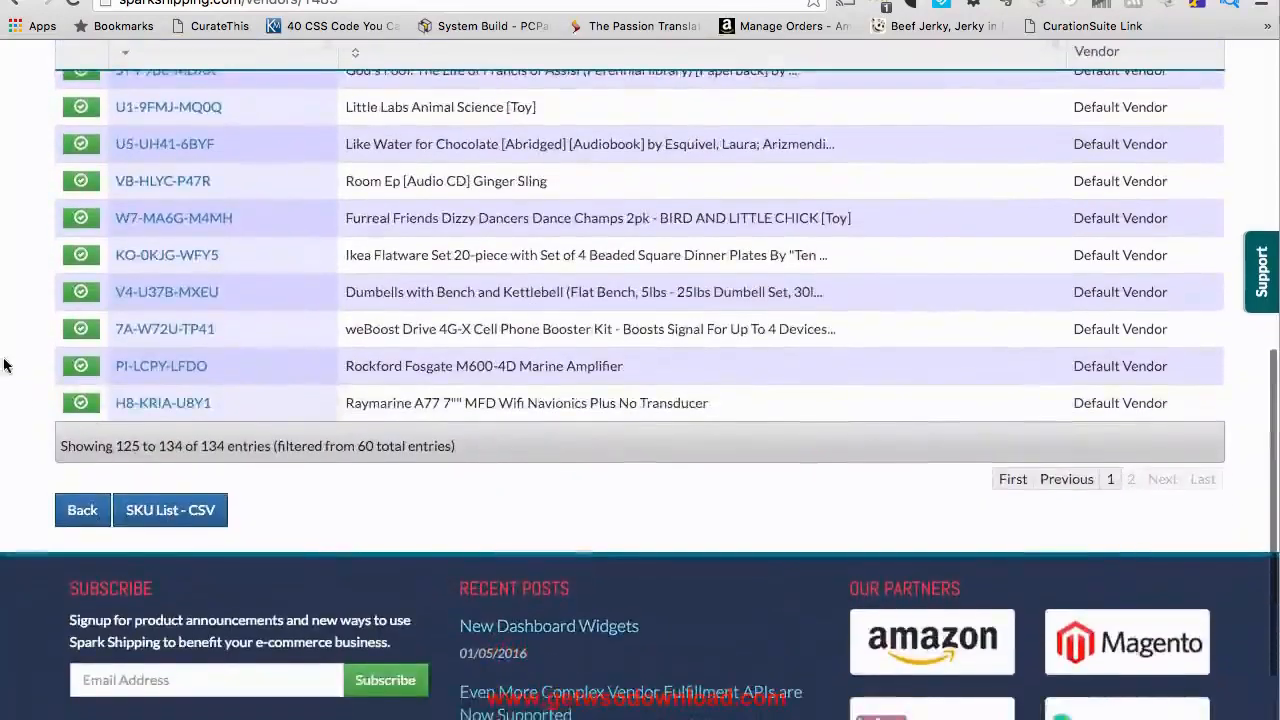
pyautogui.scroll(2, 5, 370)
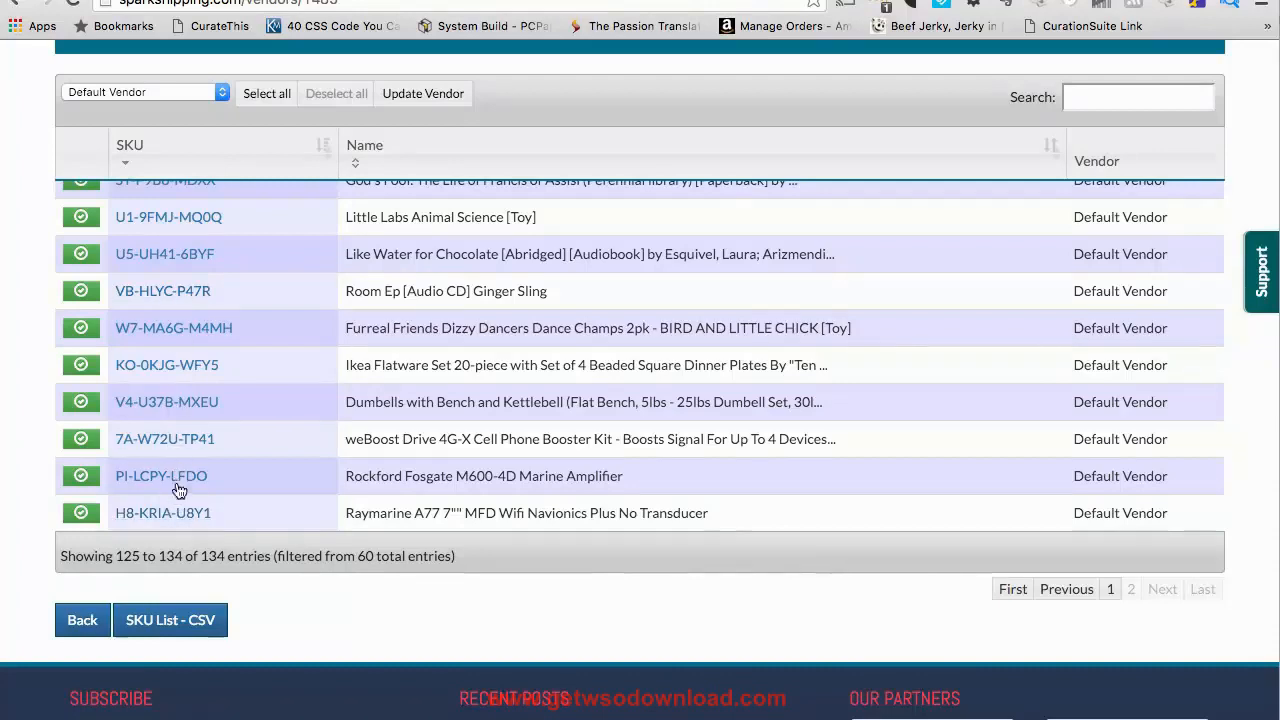
pyautogui.scroll(-1, 184, 302)
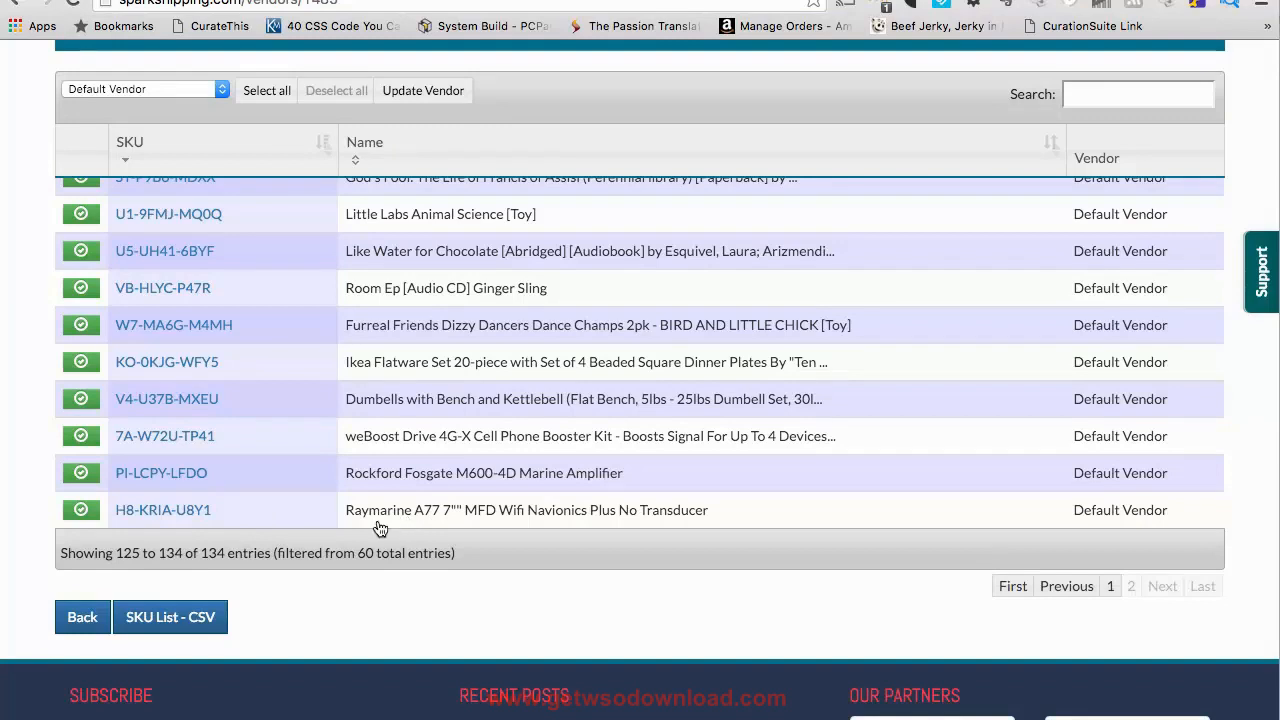
# - Open the product H8-KRIA-U8Y1 (Raymarine A77) and examine its name, stock, and Default Vendor details
pyautogui.click(178, 512)
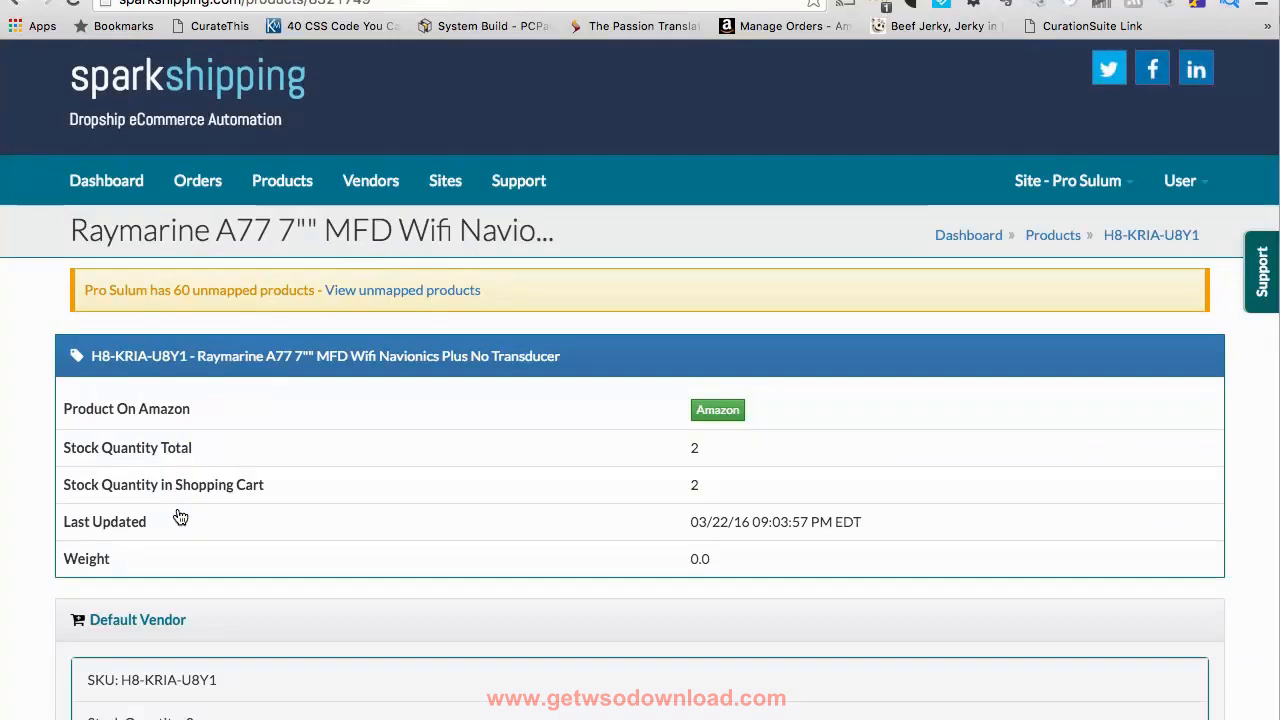
pyautogui.scroll(-2, 180, 516)
pyautogui.scroll(-1, 180, 516)
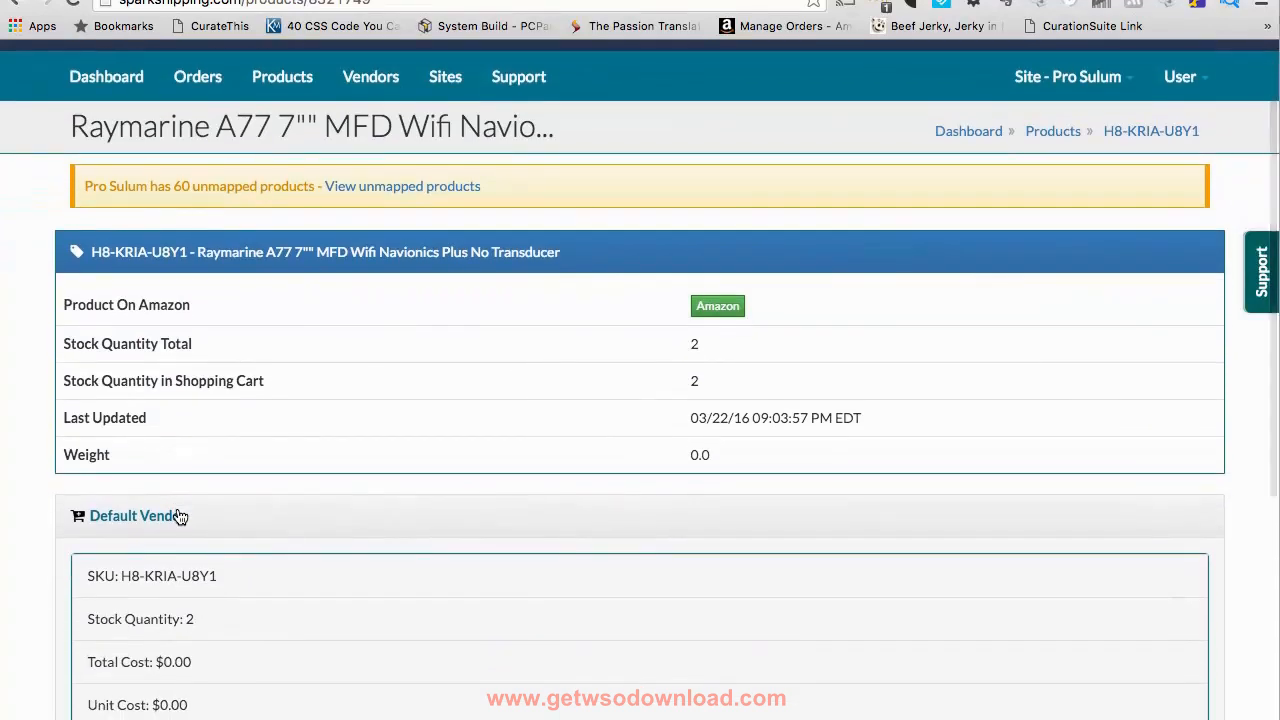
pyautogui.scroll(1, 180, 516)
pyautogui.scroll(1, 180, 516)
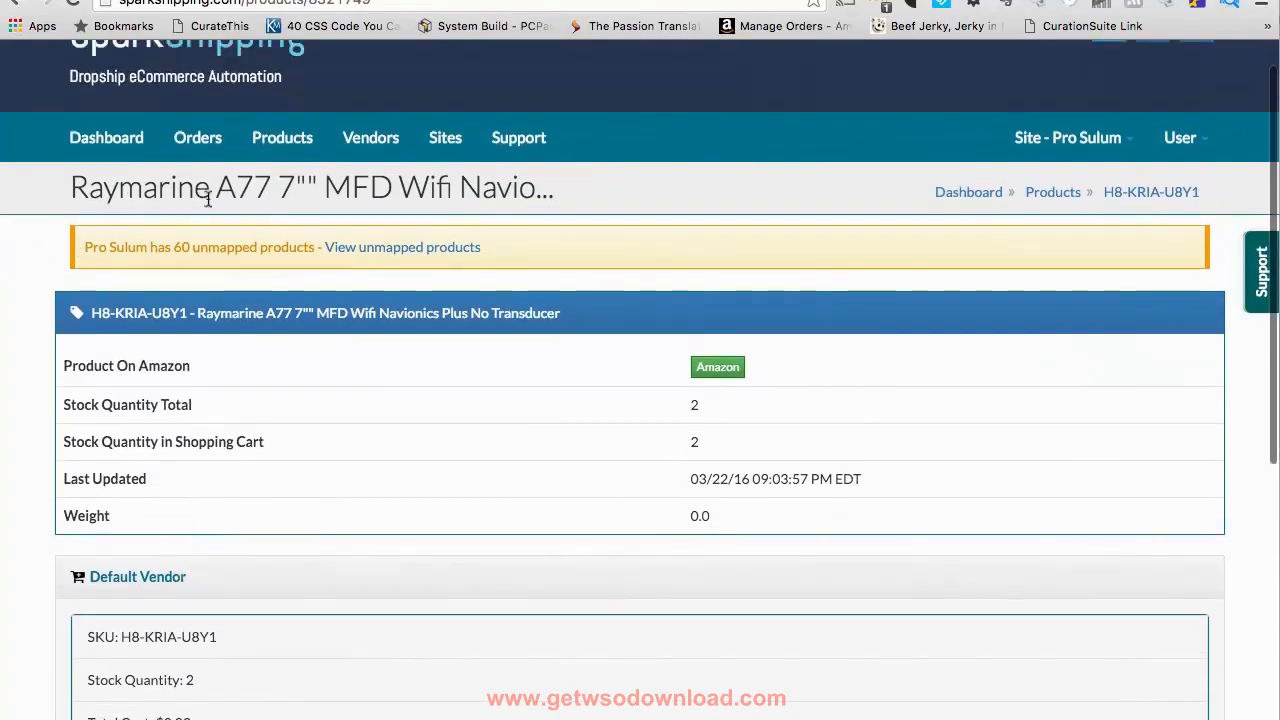
pyautogui.scroll(-3, 245, 515)
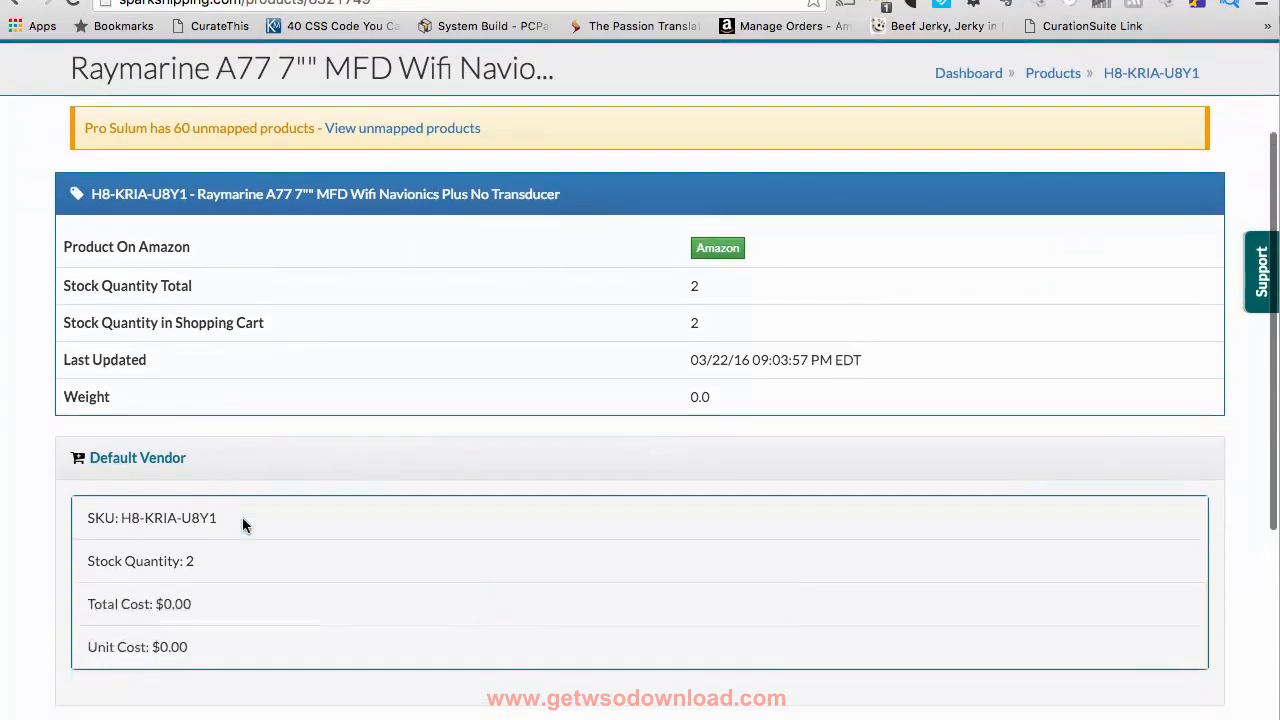
pyautogui.moveTo(192, 193); pyautogui.dragTo(481, 211)
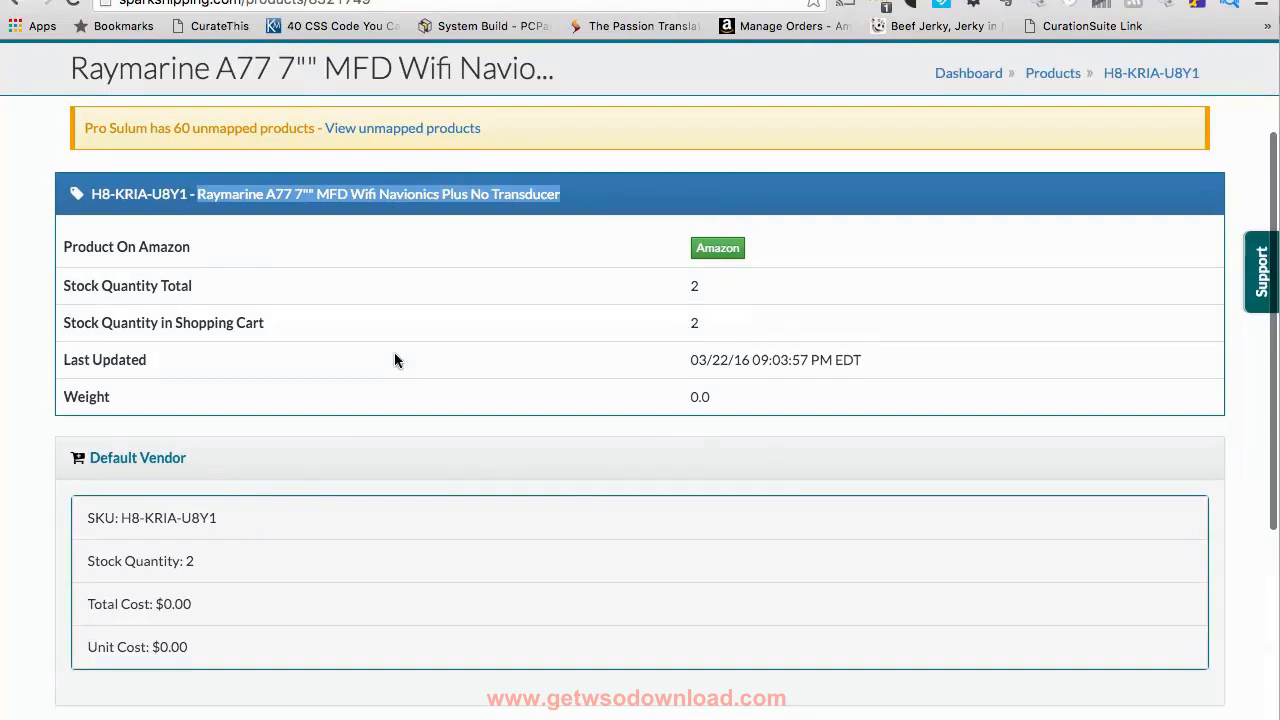
pyautogui.scroll(-2, 394, 352)
pyautogui.click(411, 296)
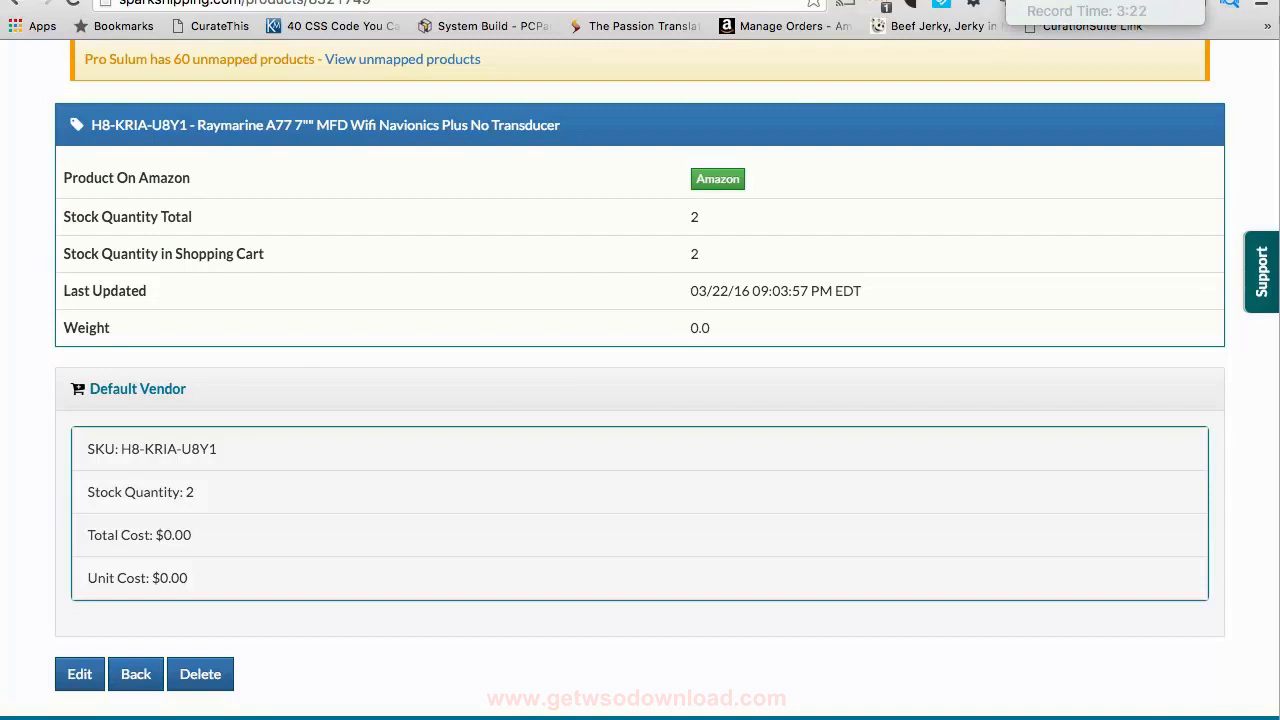
pyautogui.scroll(-3, 517, 560)
pyautogui.scroll(3, 671, 389)
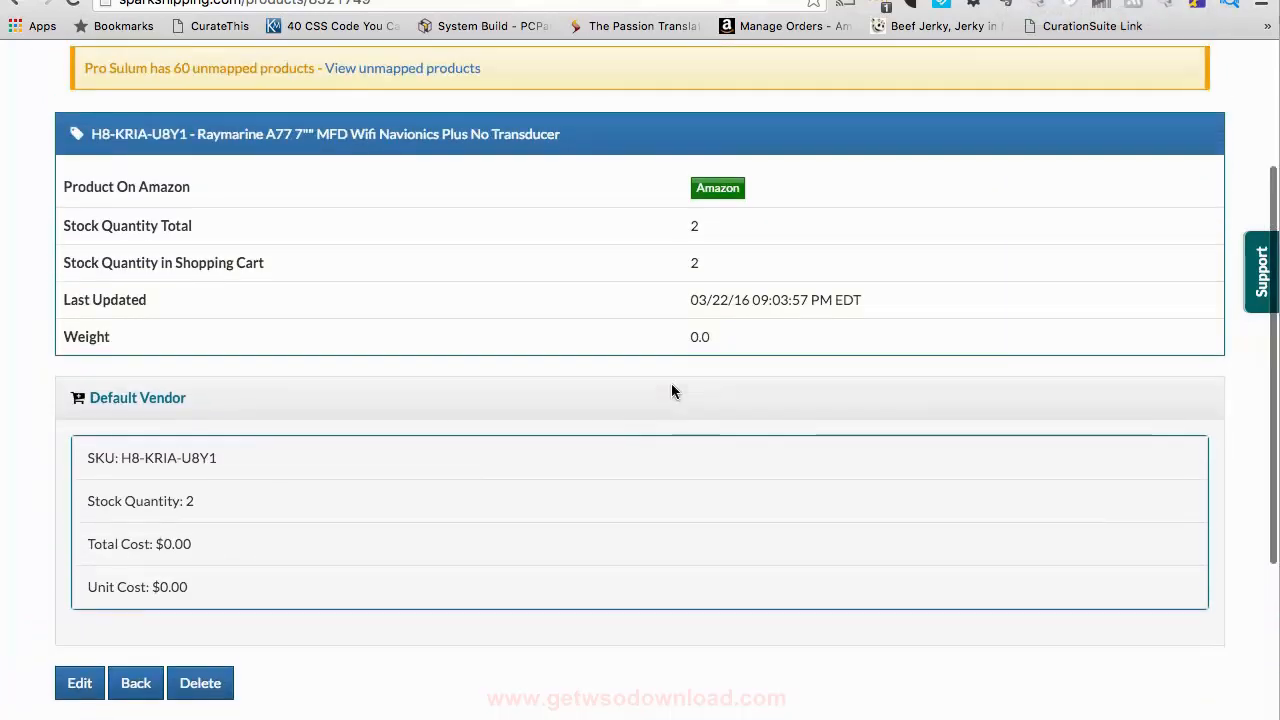
# - Open the Raymarine A77 product's Amazon listing and examine its price, seller and other offers
pyautogui.click(725, 198)
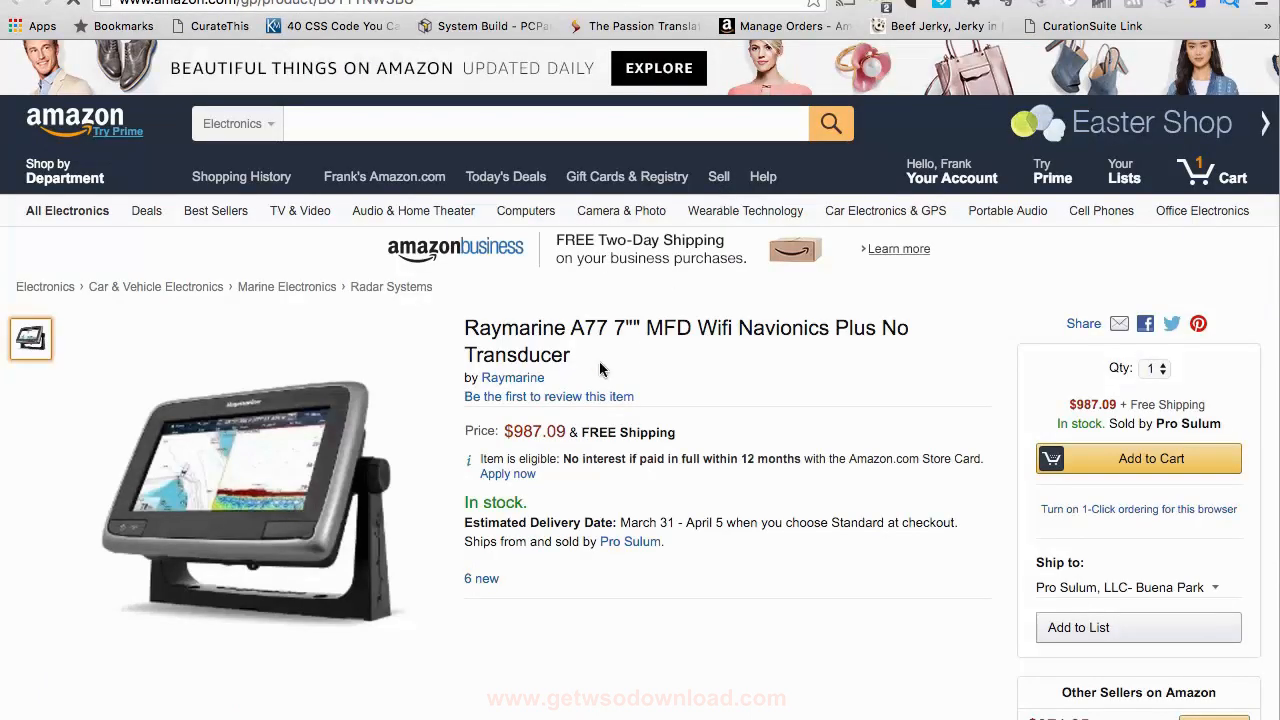
pyautogui.scroll(-3, 595, 380)
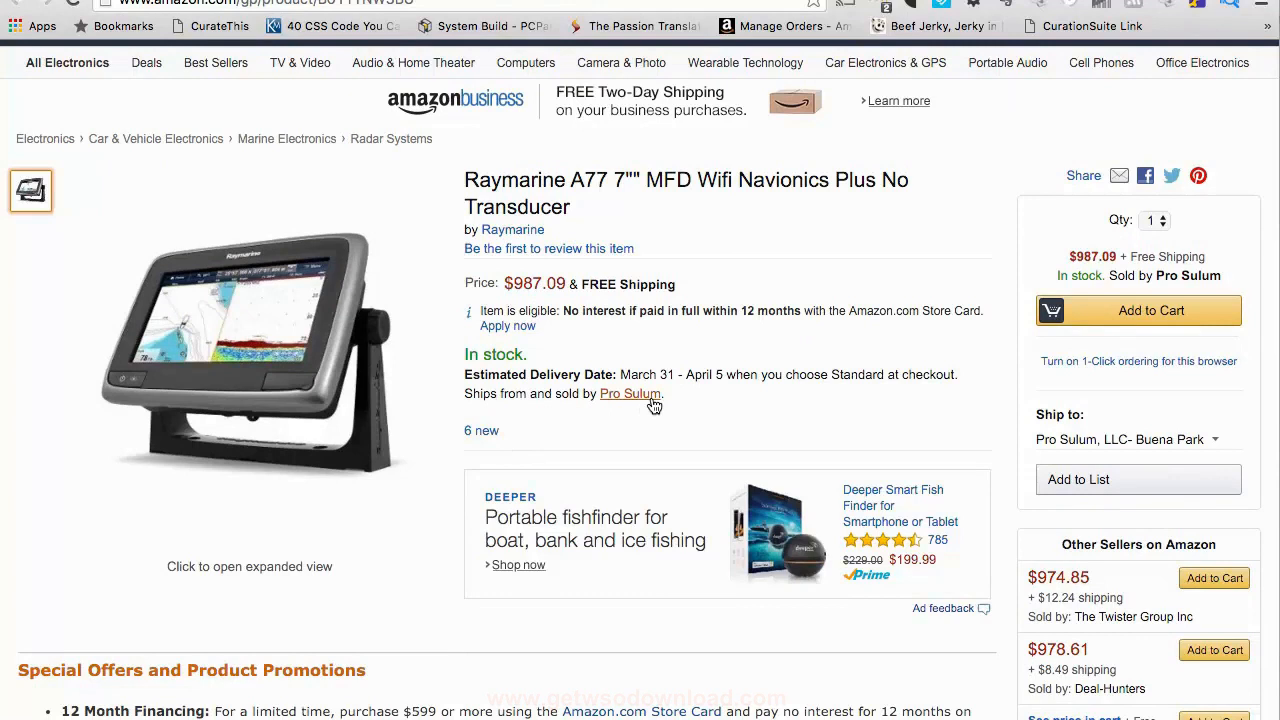
pyautogui.scroll(-3, 653, 405)
pyautogui.scroll(-3, 651, 396)
pyautogui.scroll(4, 651, 396)
pyautogui.scroll(-4, 651, 396)
pyautogui.scroll(5, 651, 396)
pyautogui.scroll(2, 651, 396)
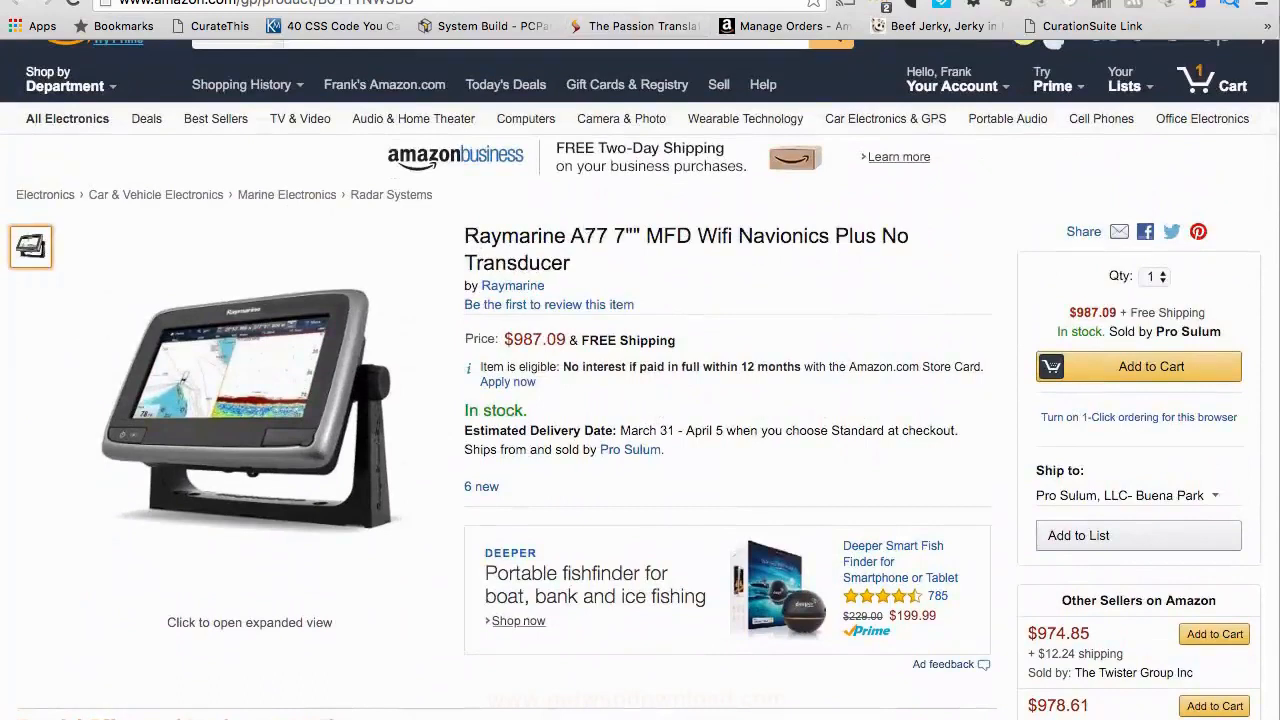
# - Return to the Spark Shipping product page, open the Raymarine A77 for editing, and review its SKU and name fields
pyautogui.click(400, 1)
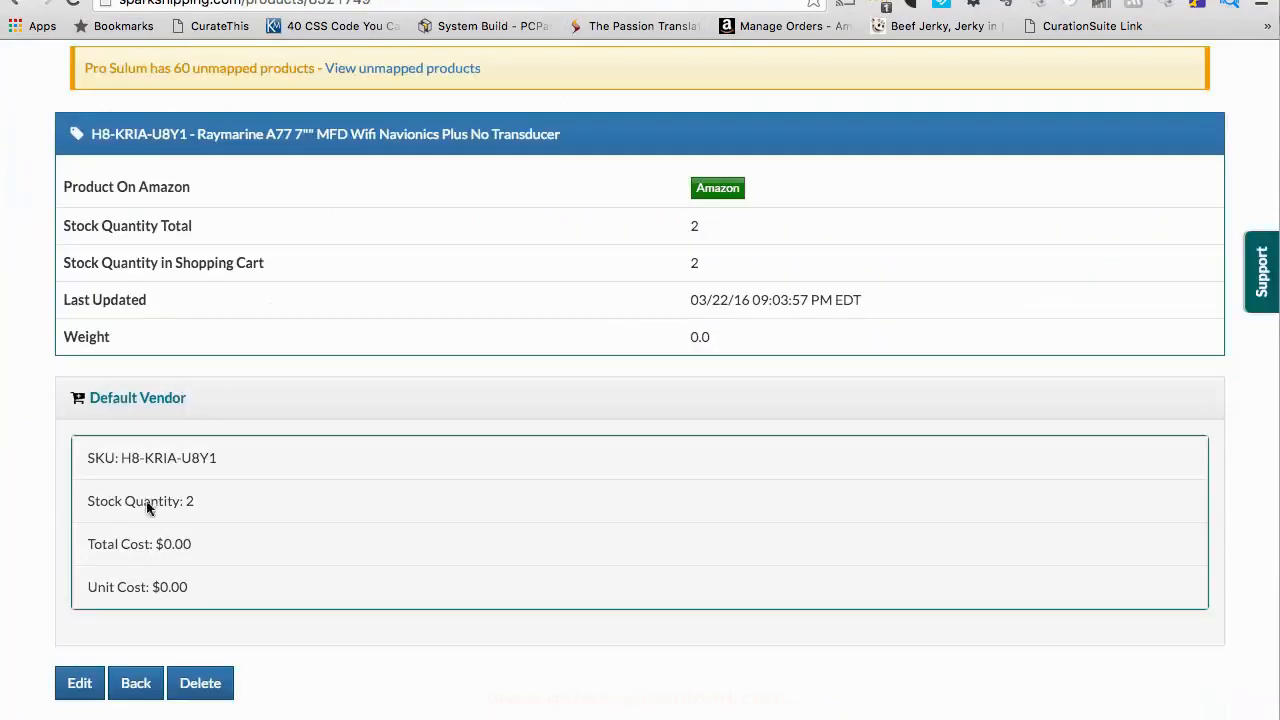
pyautogui.click(80, 683)
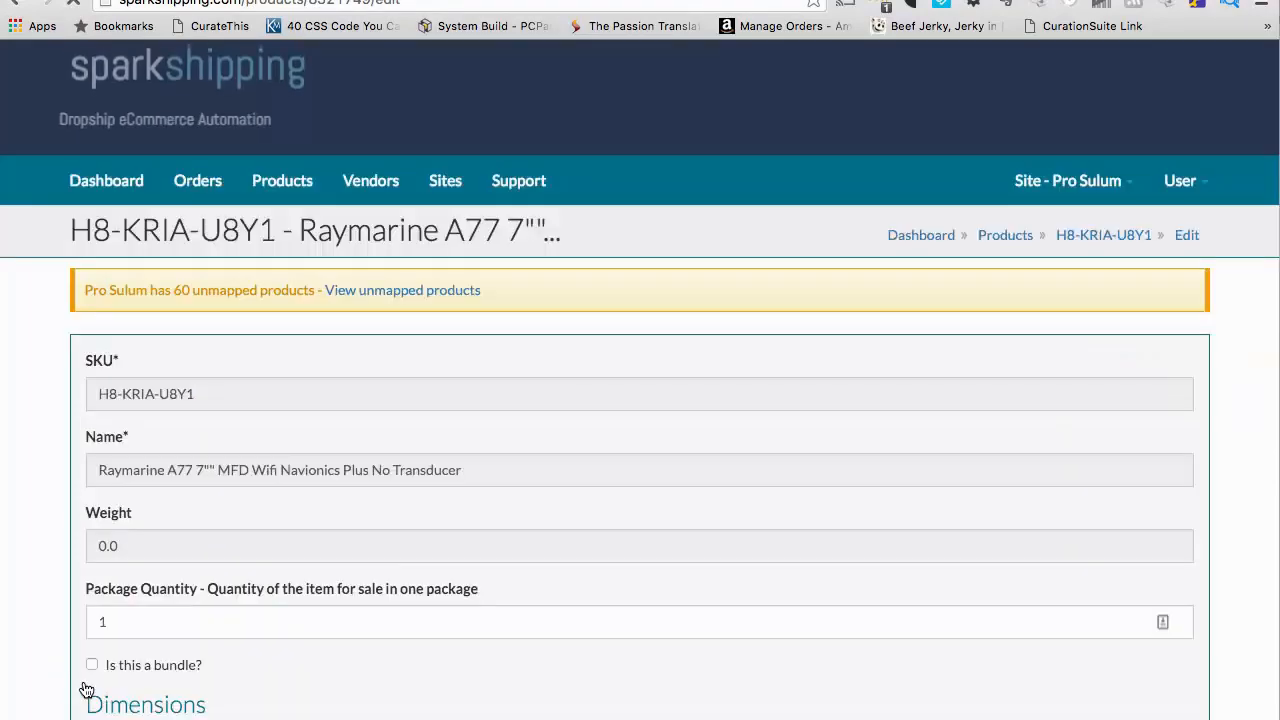
pyautogui.scroll(-2, 388, 562)
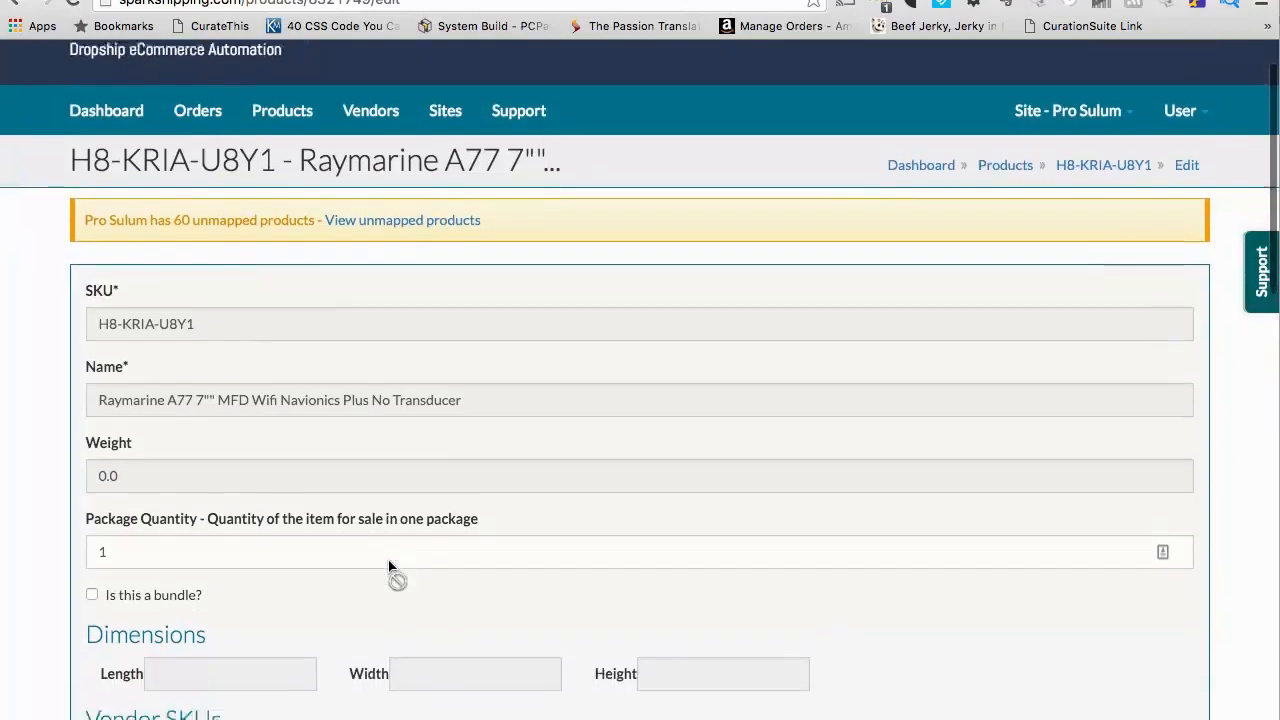
pyautogui.scroll(-1, 391, 567)
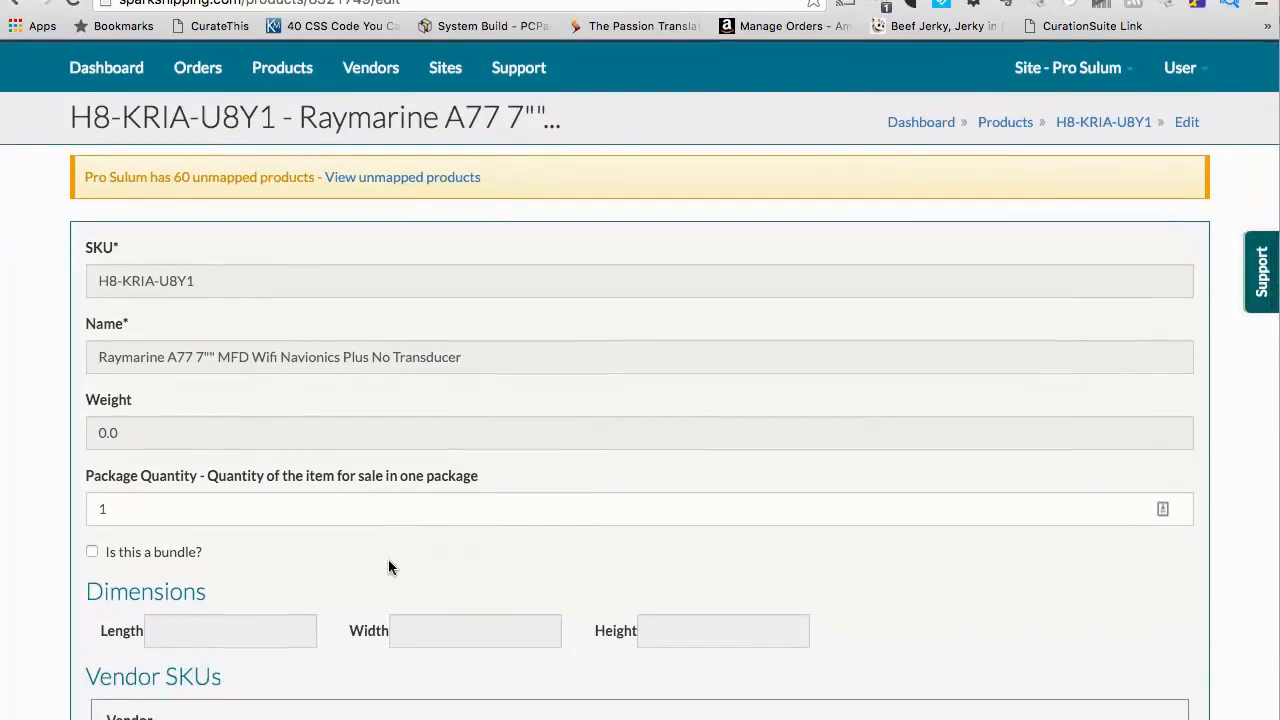
pyautogui.scroll(-3, 390, 568)
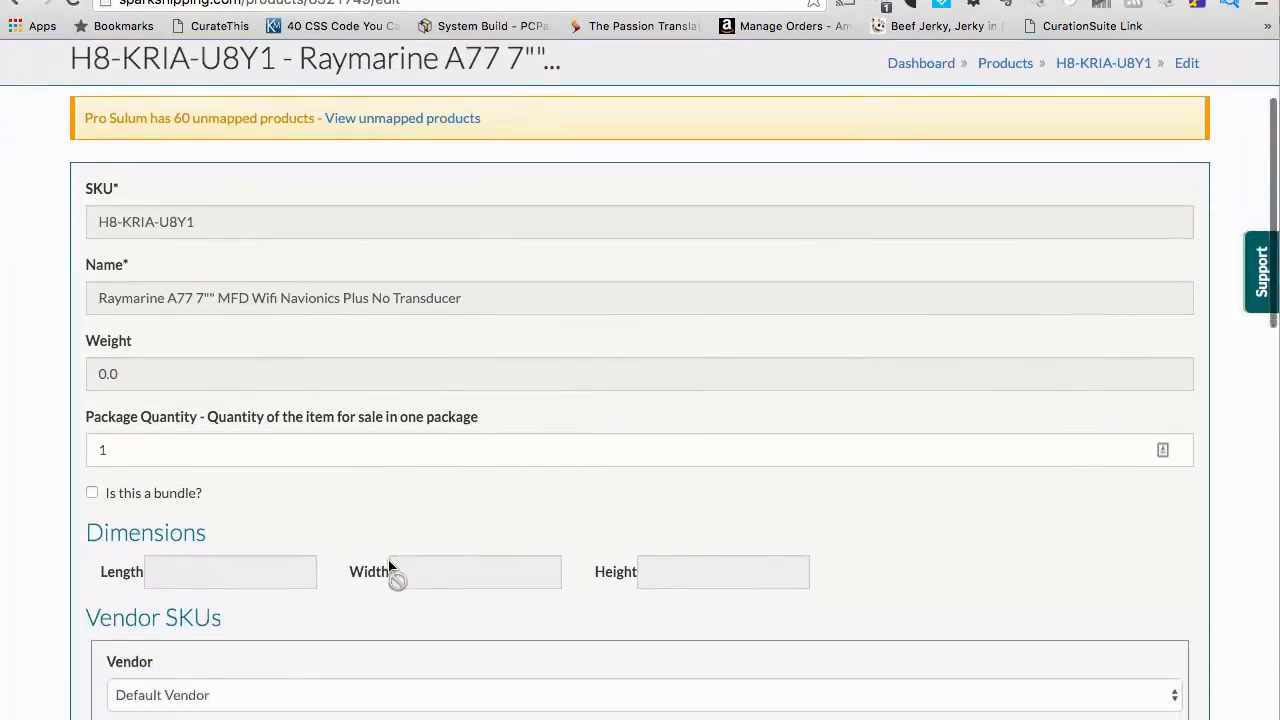
pyautogui.moveTo(206, 168); pyautogui.dragTo(143, 168)
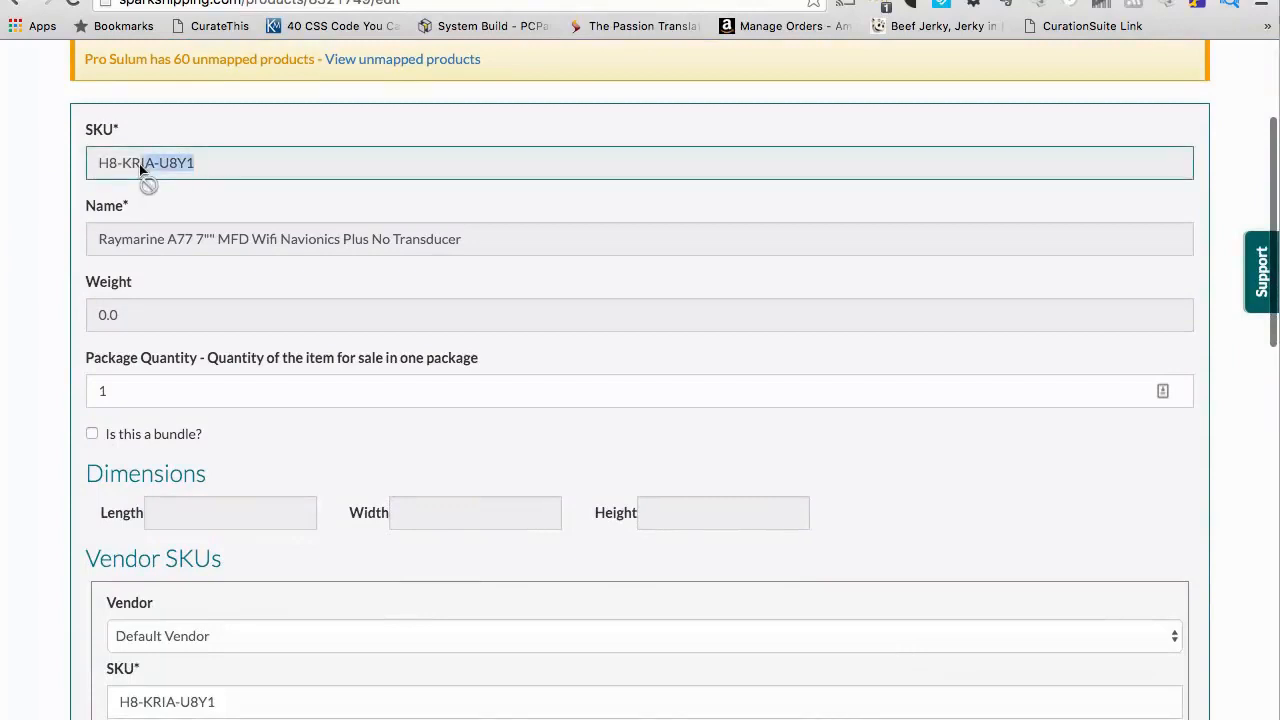
pyautogui.click(228, 244)
pyautogui.scroll(-2, 171, 343)
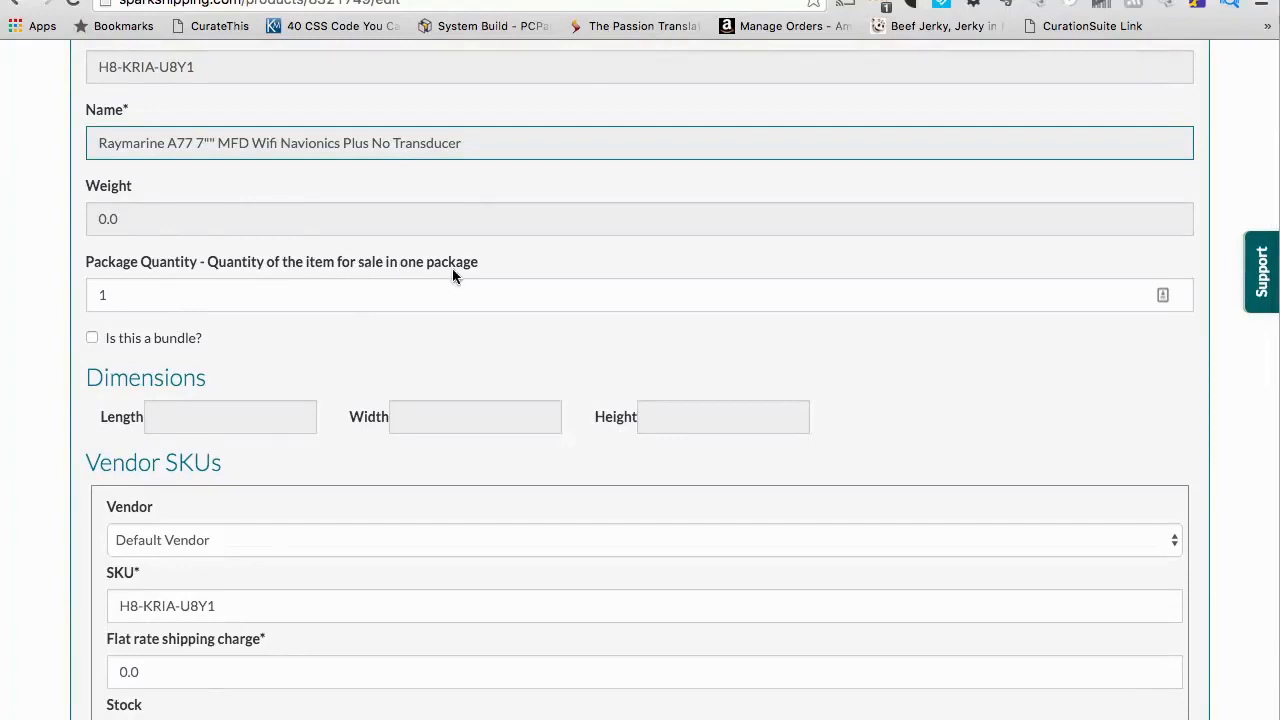
# - Set the Raymarine A77's package quantity to 3, comparing with its Amazon listing
pyautogui.click(430, 283)
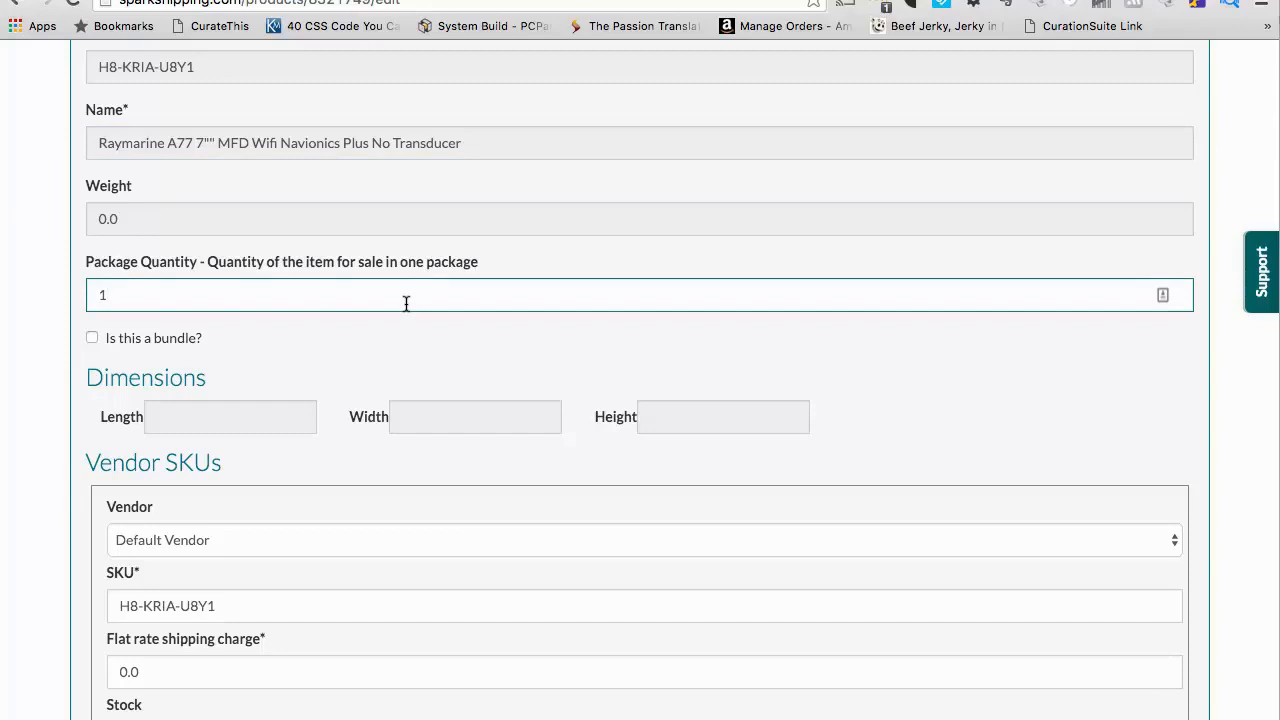
pyautogui.click(640, 1)
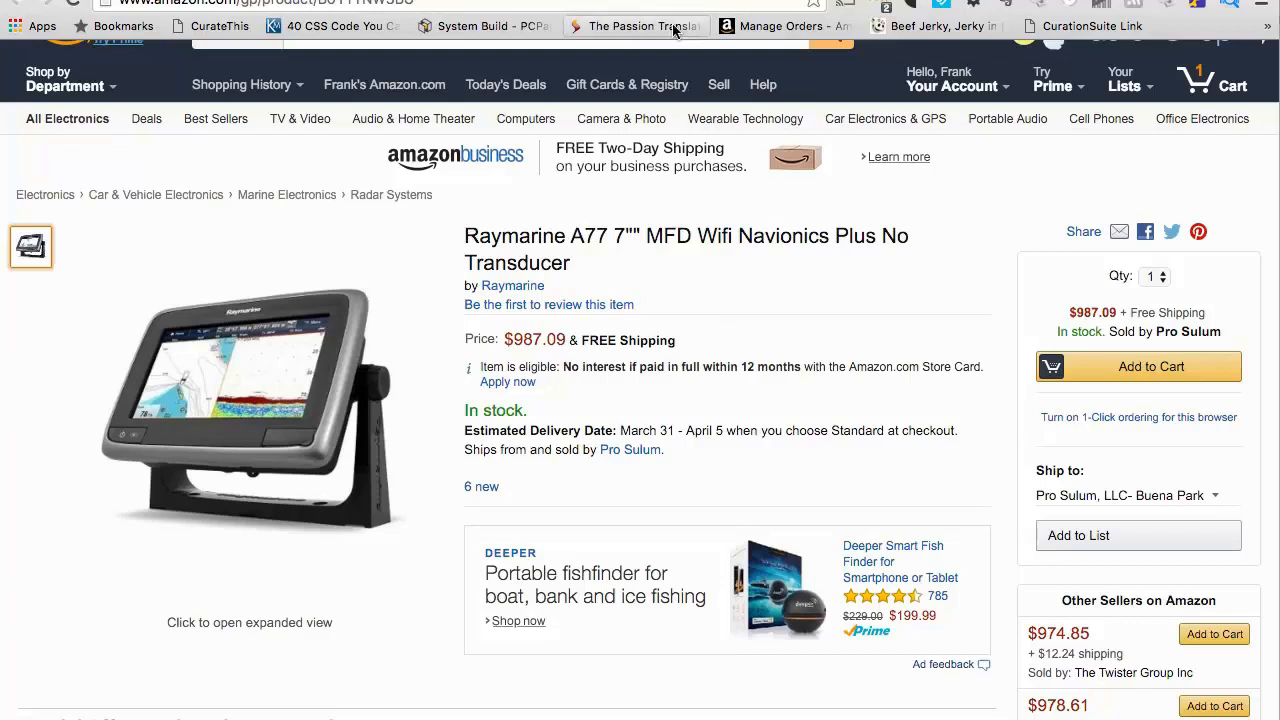
pyautogui.click(480, 1)
pyautogui.press('BackSpace')
pyautogui.write('3')
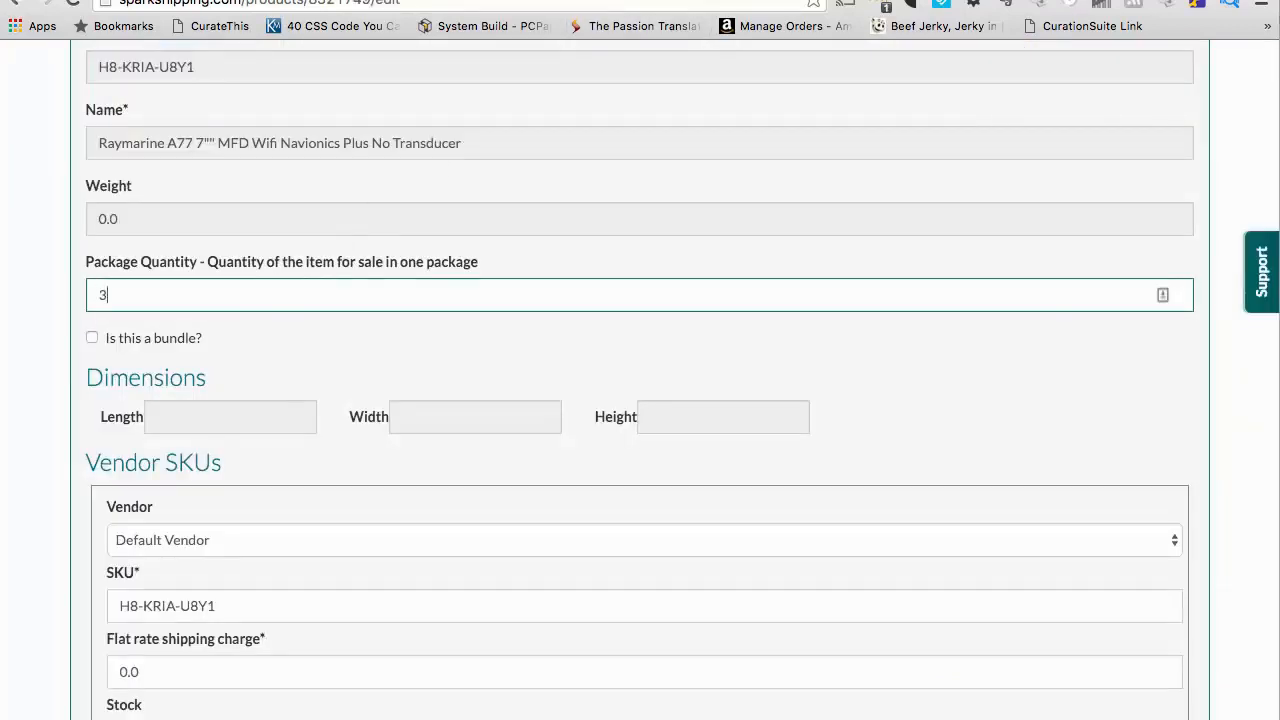
pyautogui.click(72, 389)
pyautogui.click(430, 1)
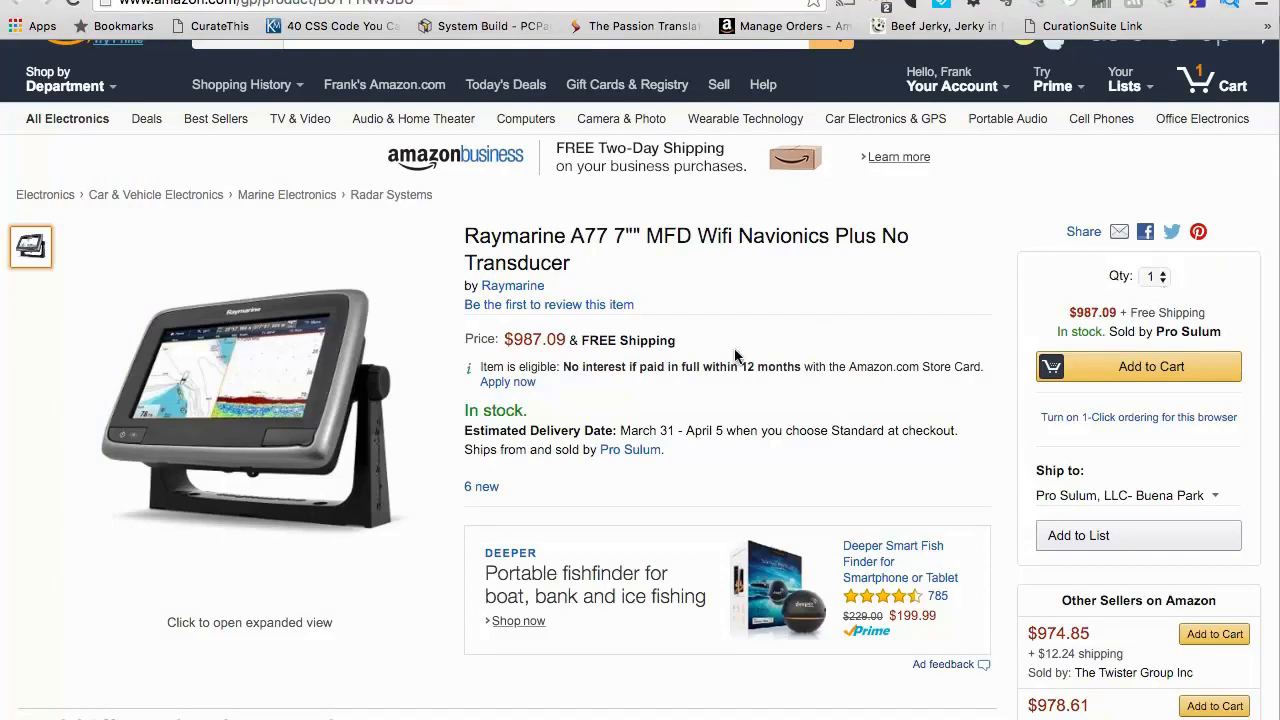
# - Return to the Spark Shipping product editing page and set the Raymarine A77's package quantity to 1
pyautogui.click(626, 3)
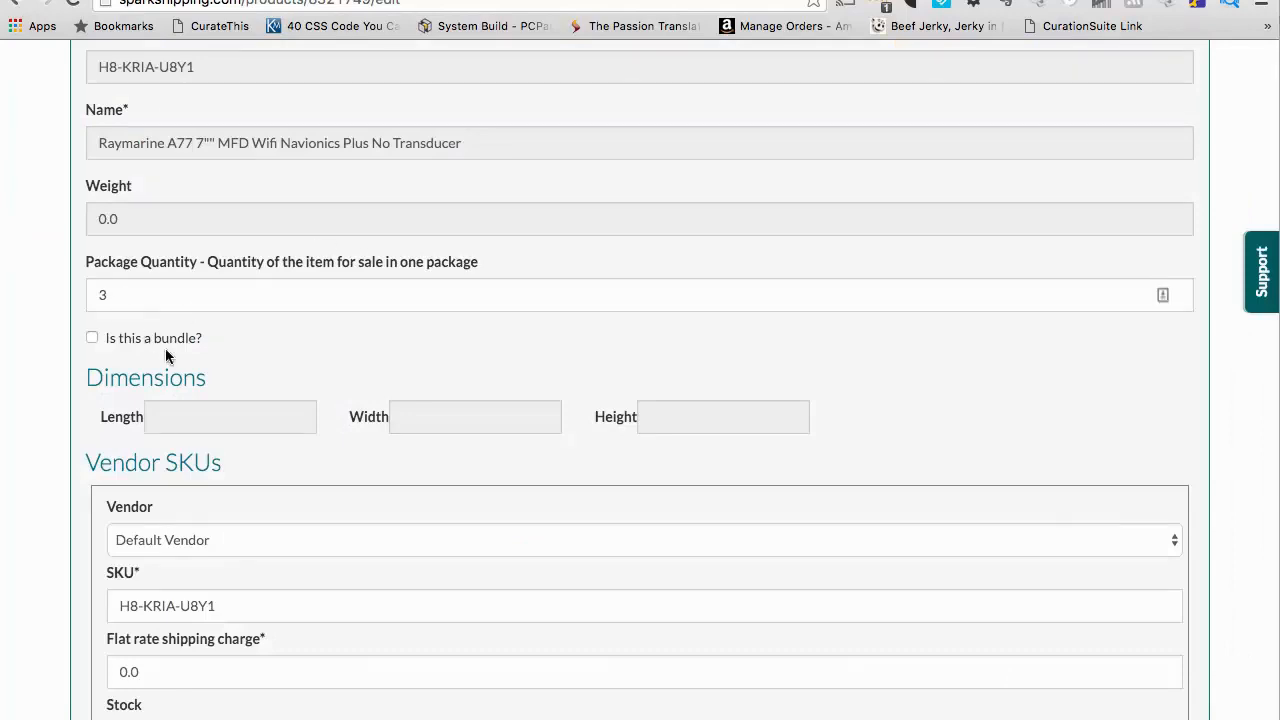
pyautogui.scroll(-3, 165, 348)
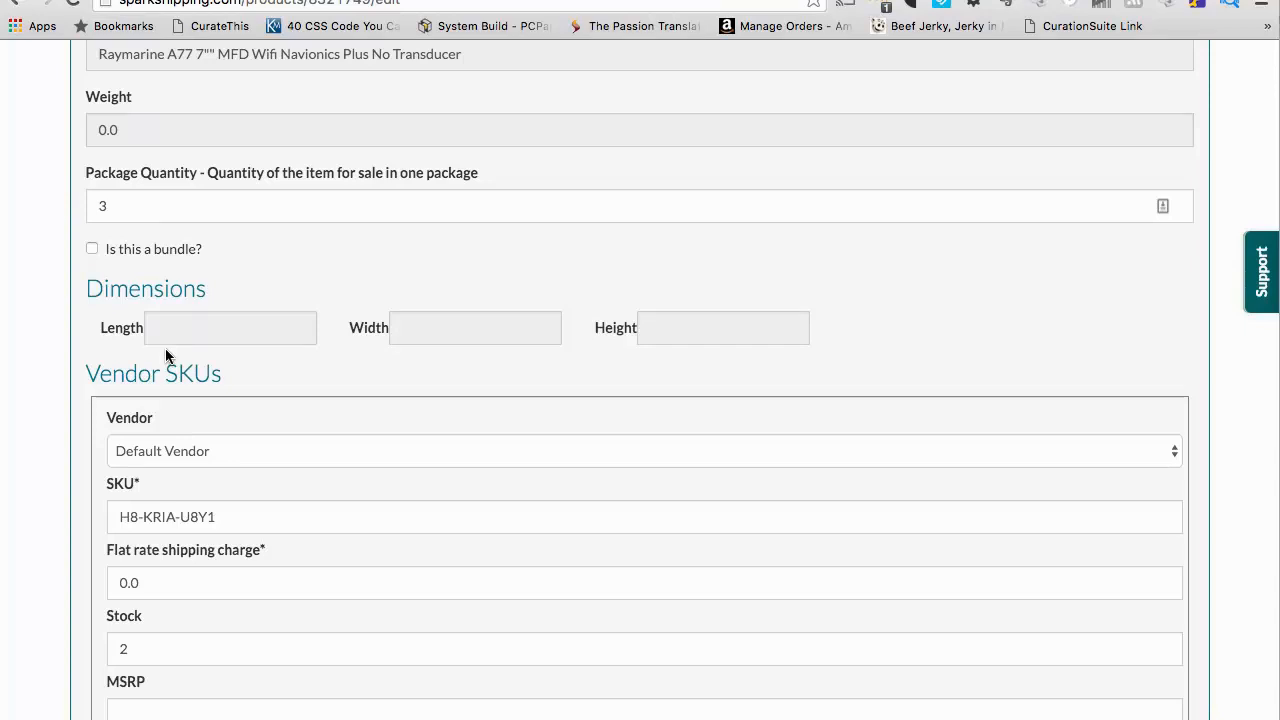
pyautogui.scroll(1, 165, 348)
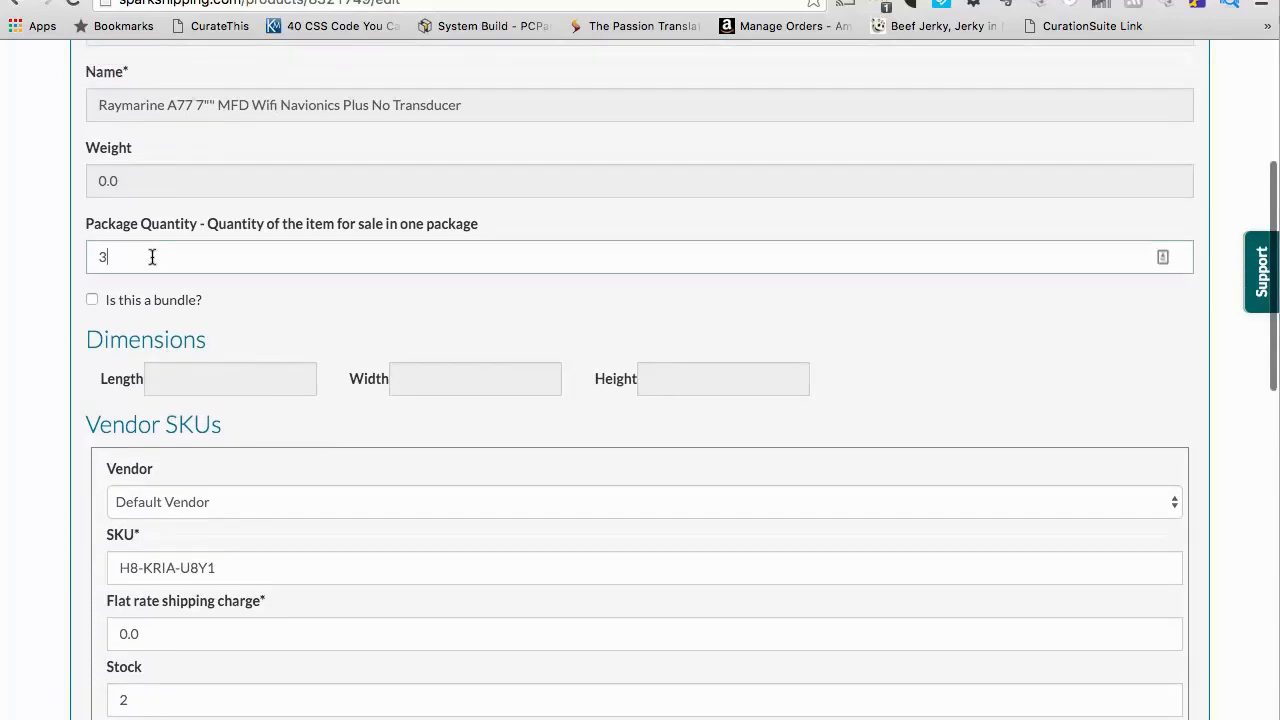
pyautogui.click(152, 257)
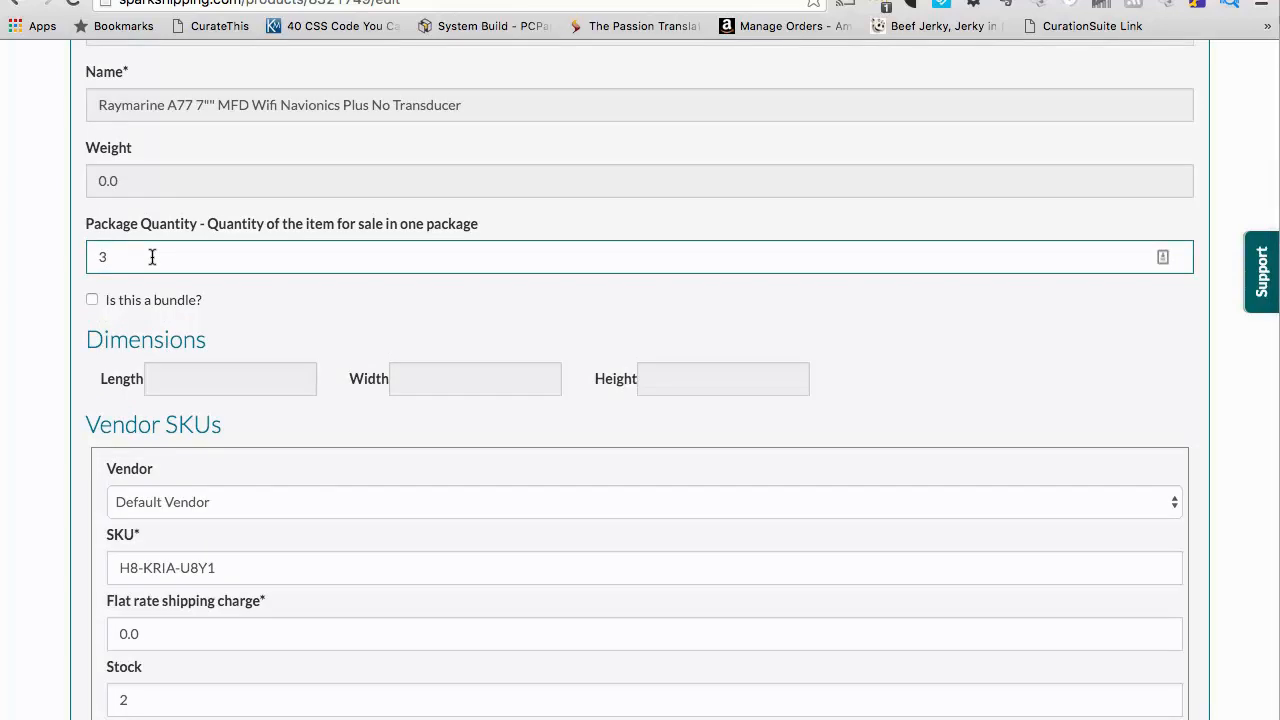
pyautogui.press('BackSpace')
pyautogui.write('1')
pyautogui.click(76, 324)
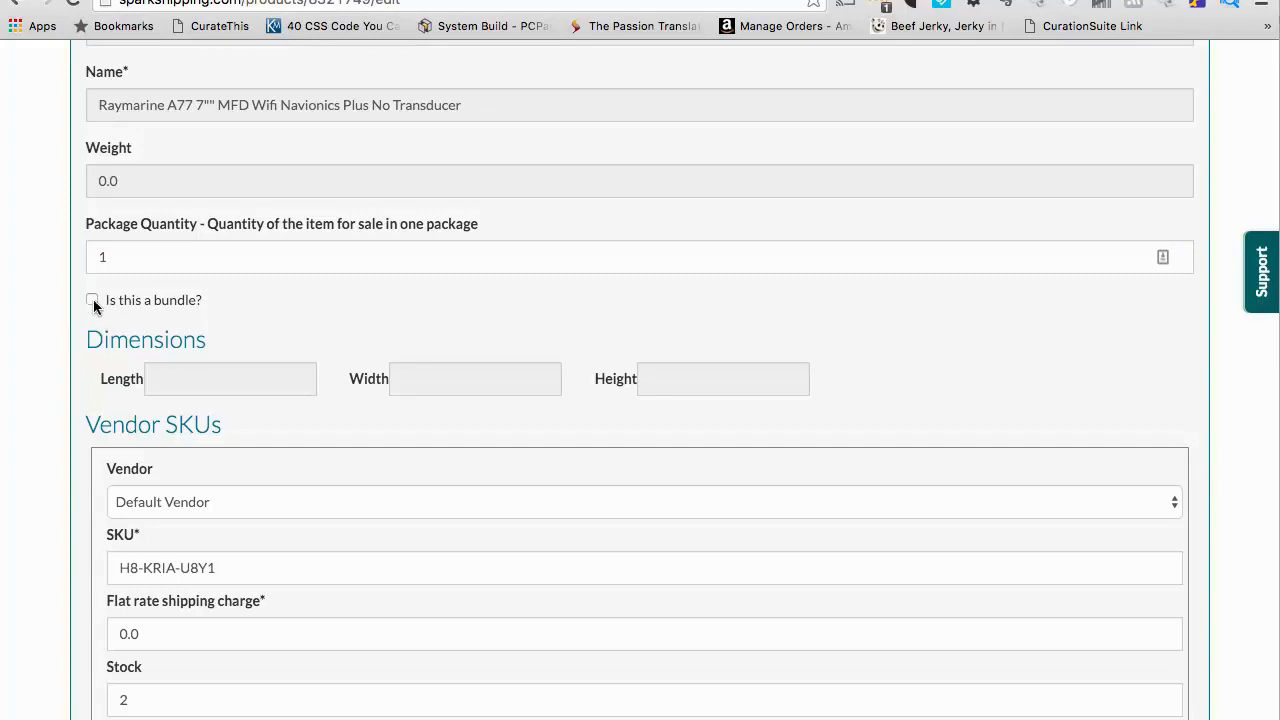
# - Assign Seawide Distributors as the vendor in the product's first vendor SKU entry
pyautogui.scroll(-5, 94, 306)
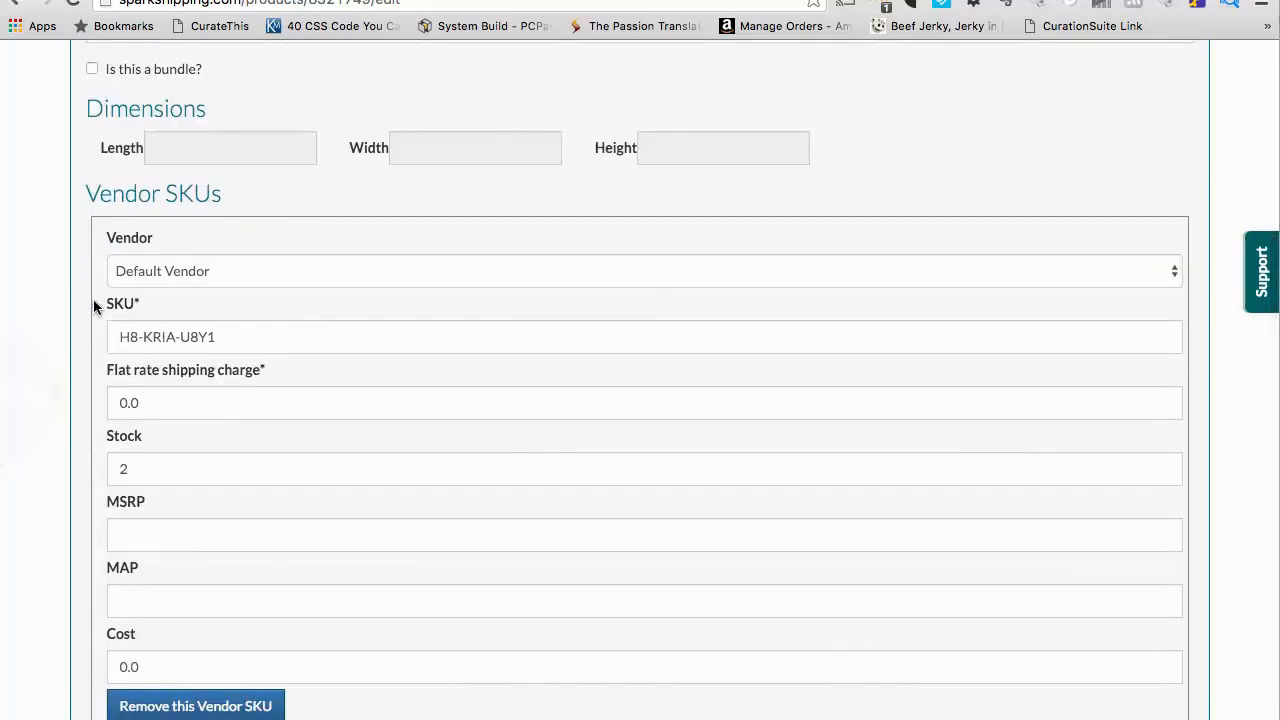
pyautogui.scroll(-2, 93, 299)
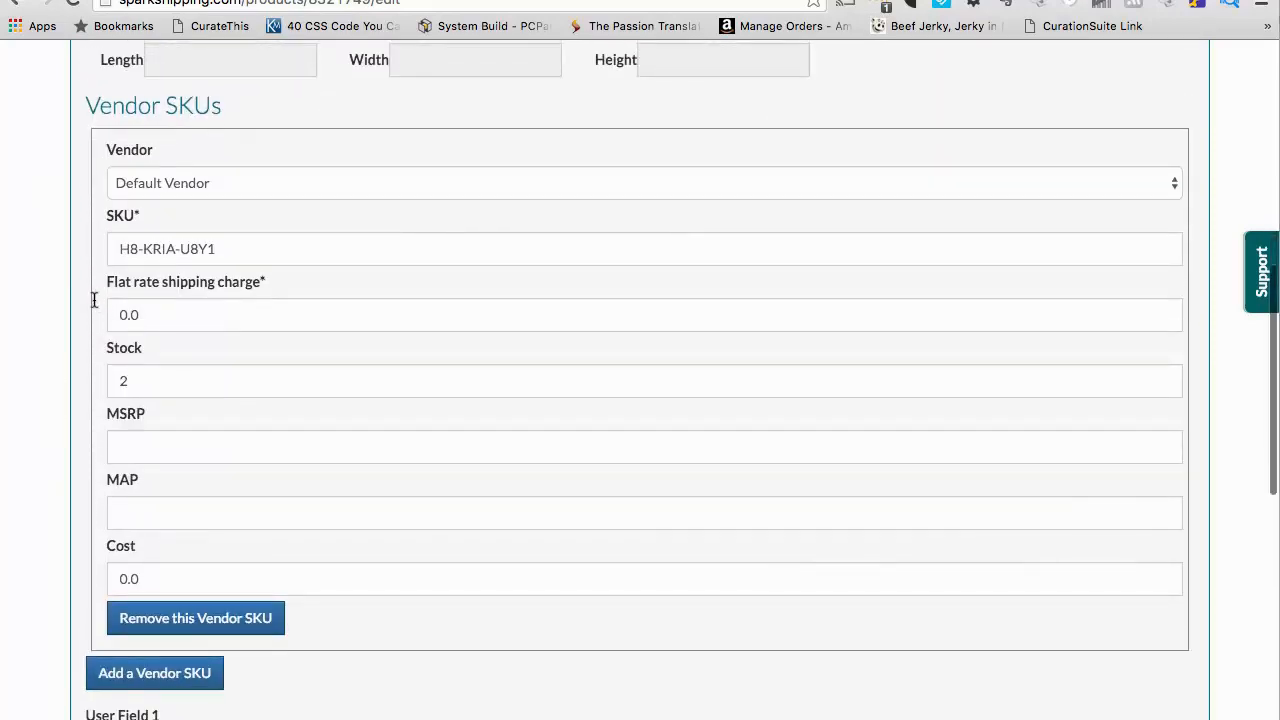
pyautogui.click(165, 183)
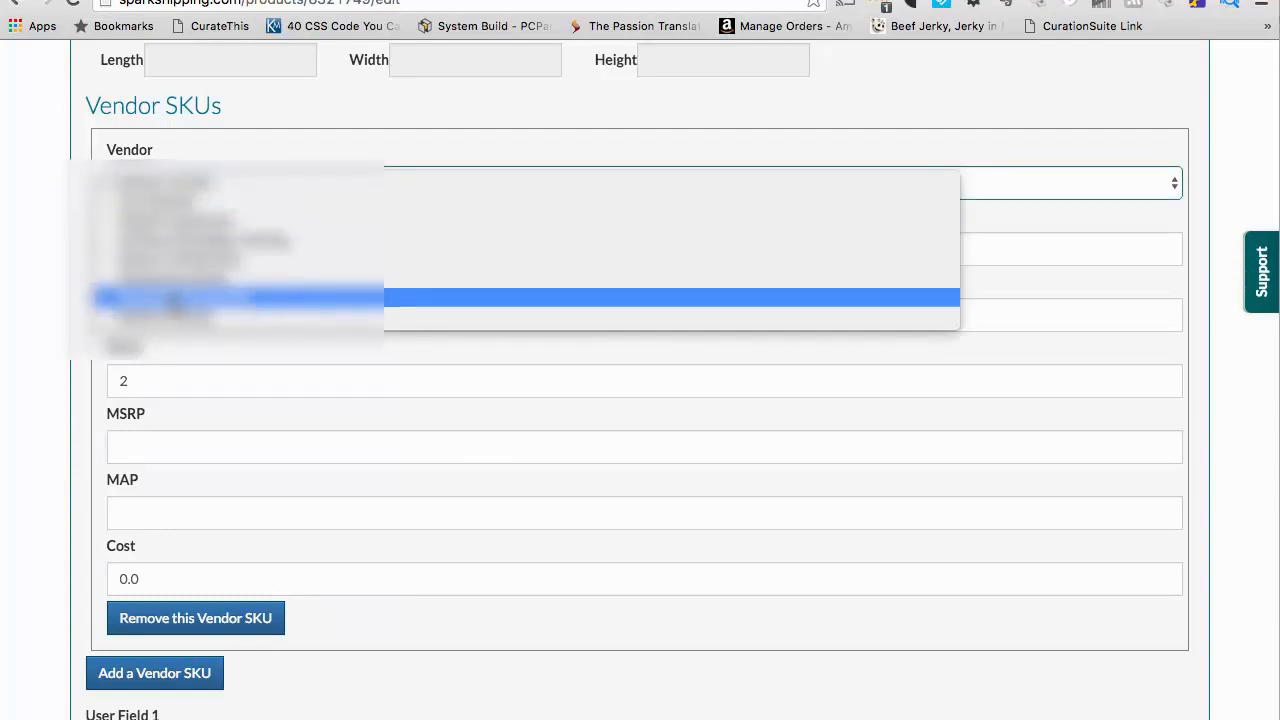
pyautogui.click(171, 297)
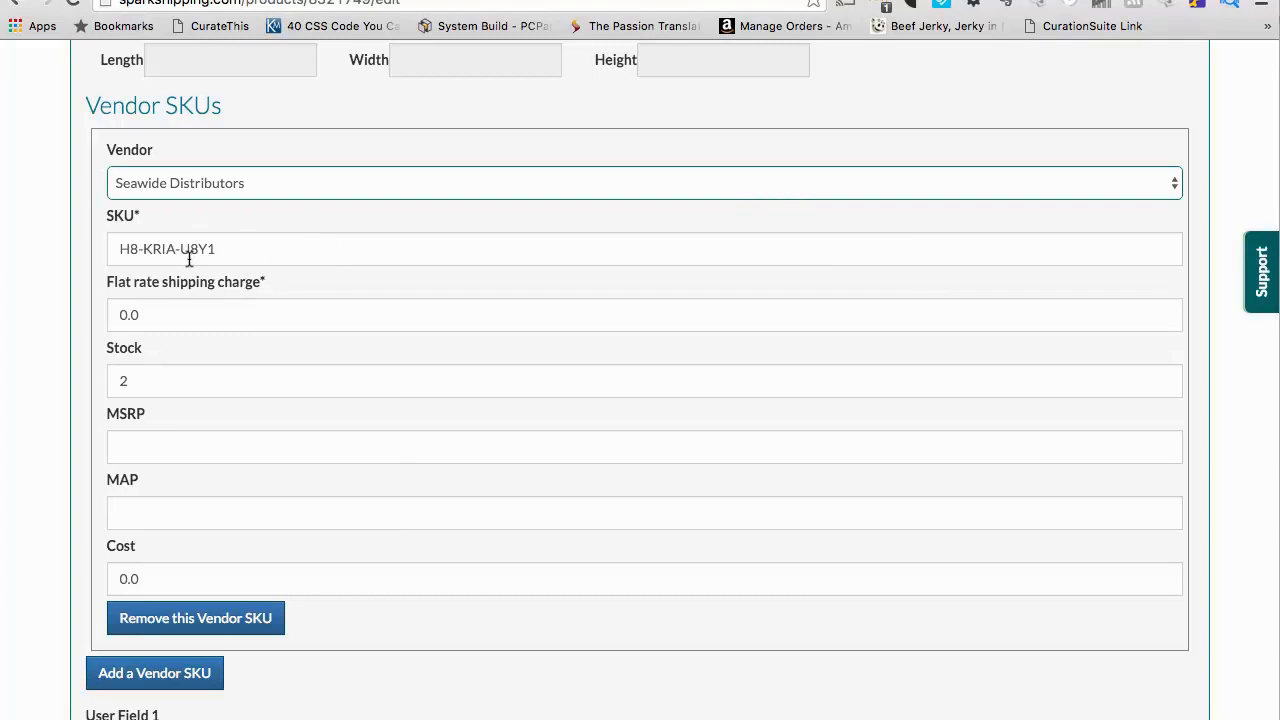
# - Replace the Seawide Distributors entry's SKU with RAY-E70167-NAG
pyautogui.moveTo(246, 248); pyautogui.dragTo(103, 249)
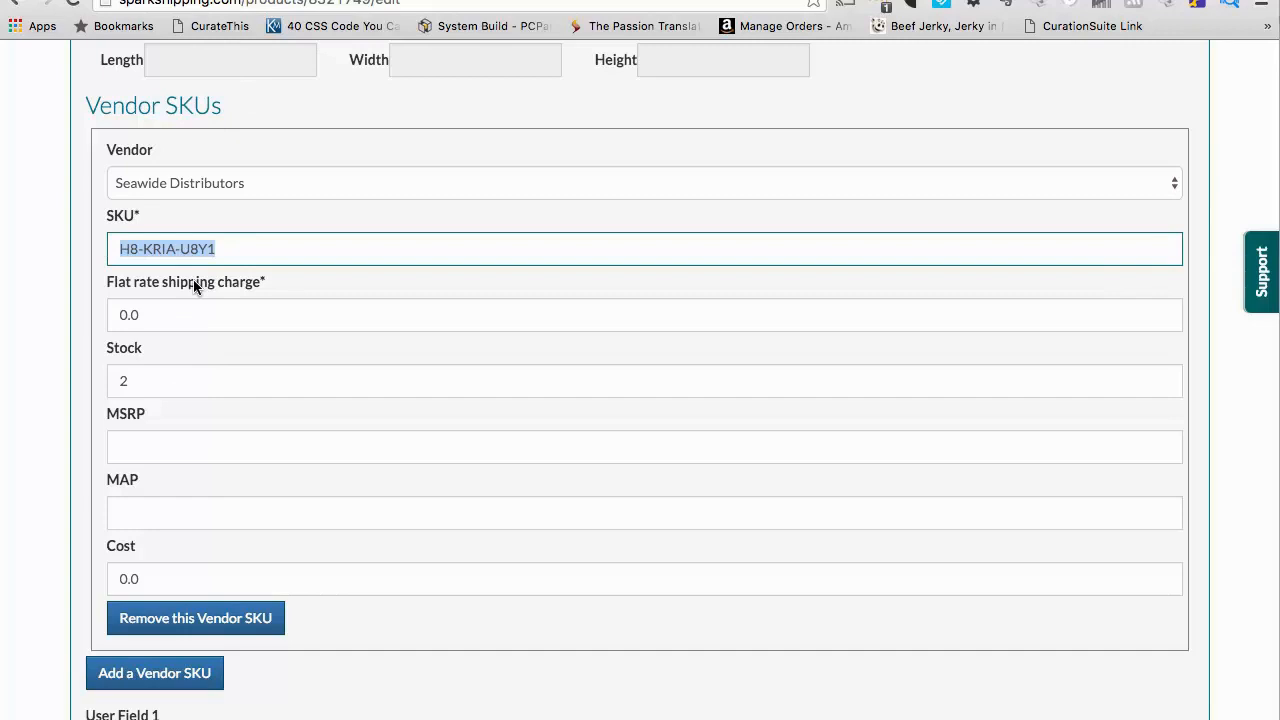
pyautogui.click(232, 228)
pyautogui.moveTo(236, 257); pyautogui.dragTo(107, 257)
pyautogui.write('RAY-E70167-NAG')
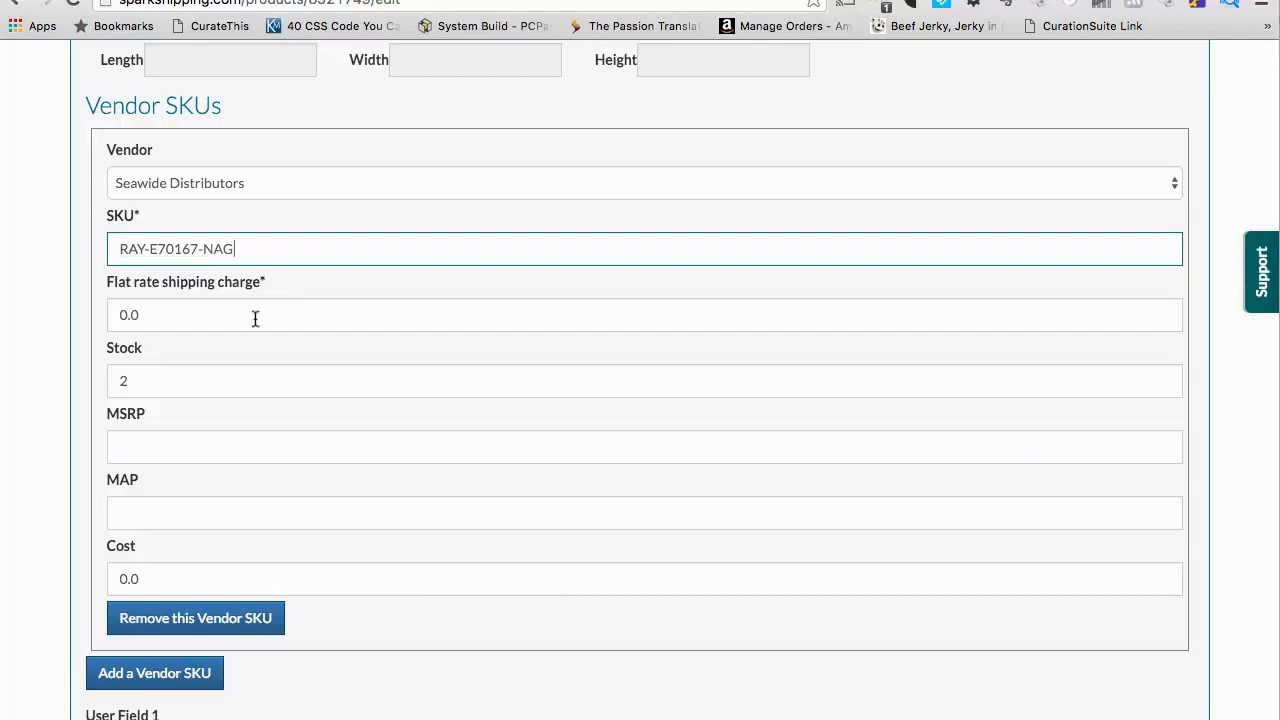
# - Review the vendor SKU and flat rate shipping charge, and set the Seawide Distributors stock to 20
pyautogui.moveTo(274, 252); pyautogui.dragTo(86, 239)
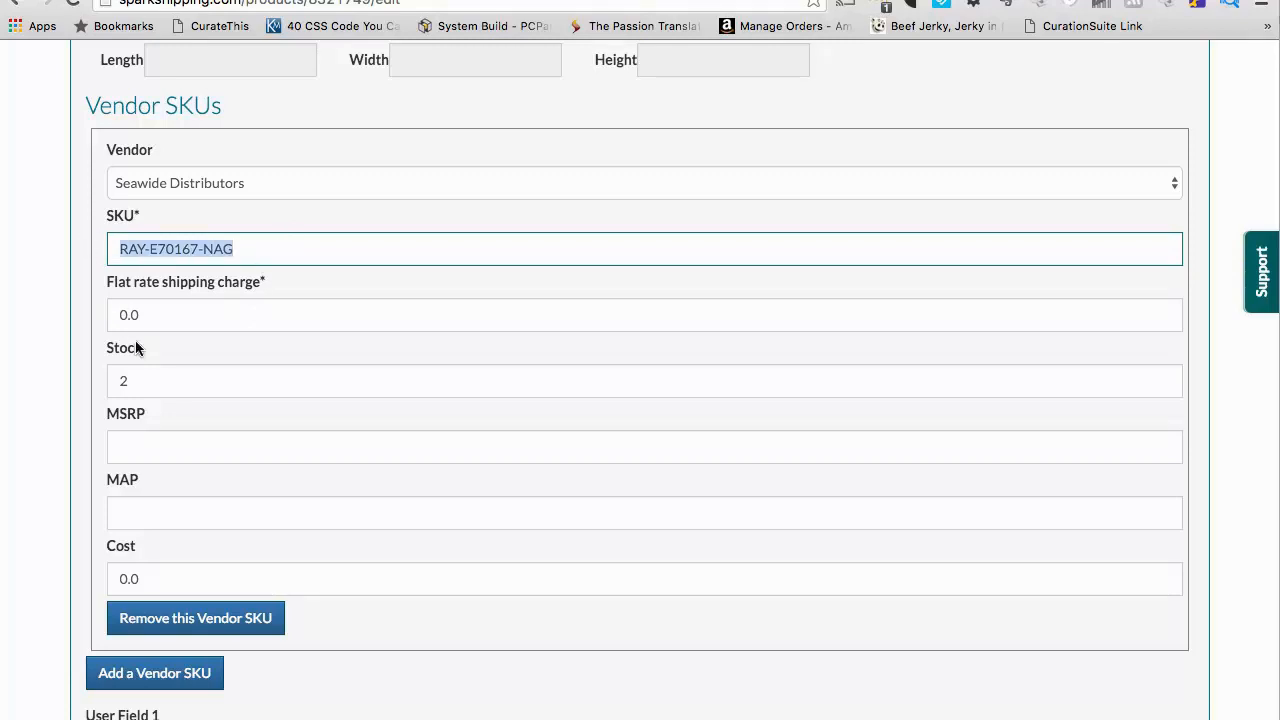
pyautogui.click(214, 310)
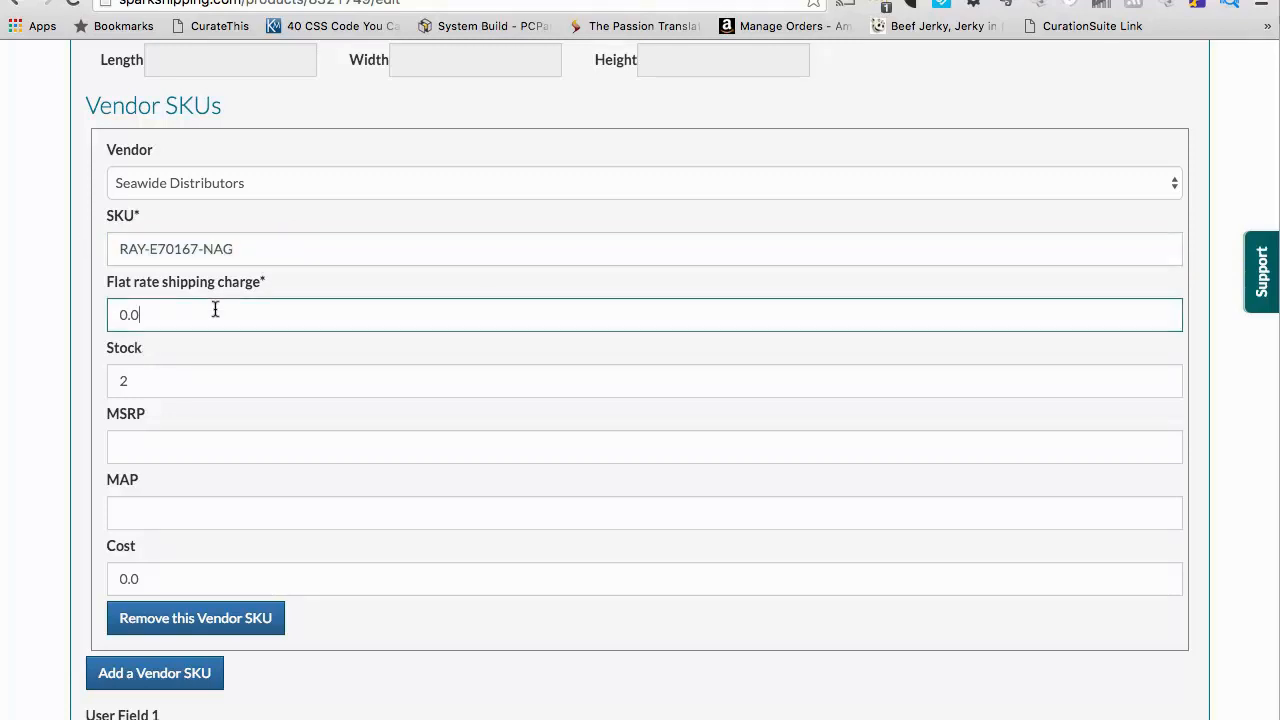
pyautogui.moveTo(252, 310); pyautogui.dragTo(105, 313)
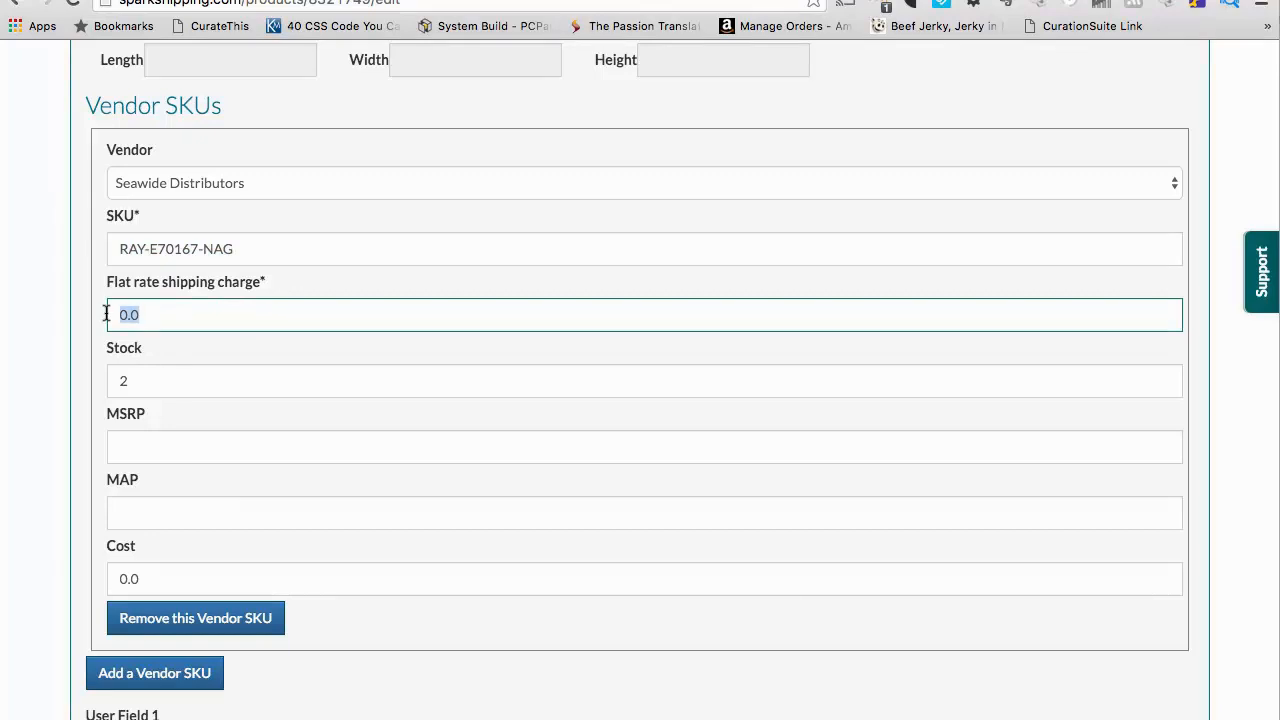
pyautogui.click(166, 380)
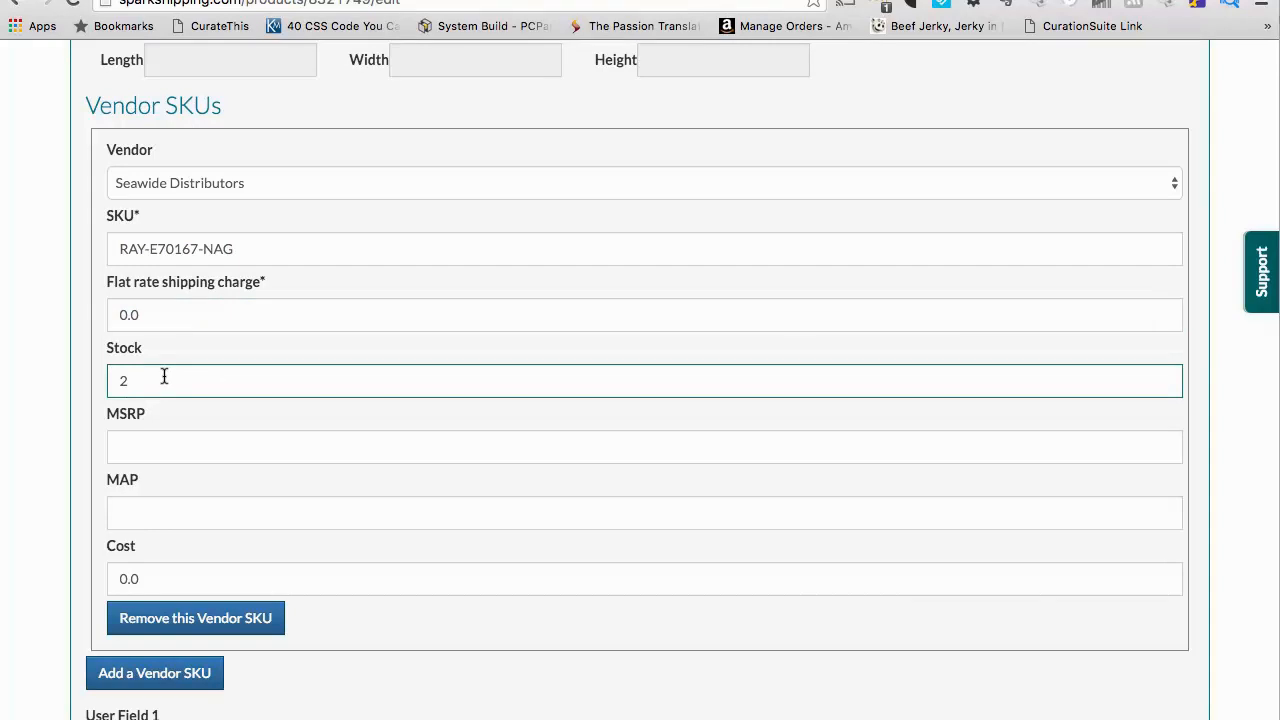
pyautogui.write('0')
# - Add two blank vendor SKU entries below the Seawide Distributors entry
pyautogui.scroll(-5, 199, 433)
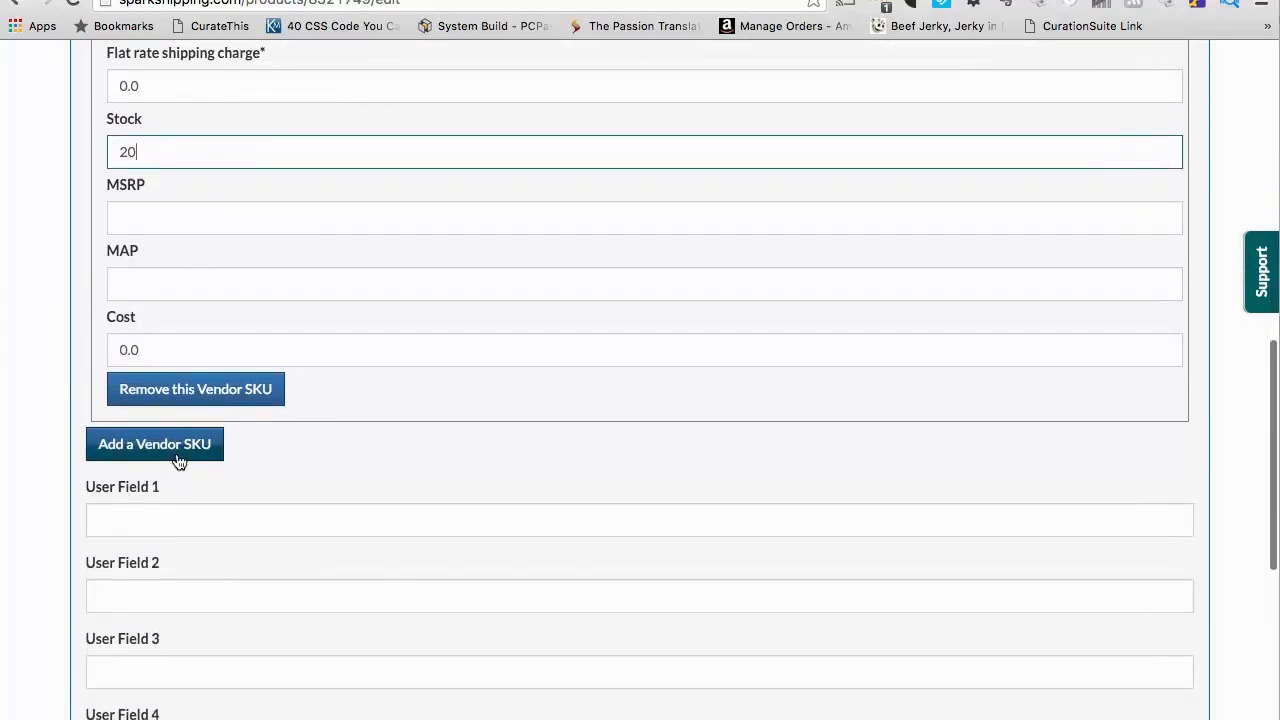
pyautogui.scroll(-2, 178, 461)
pyautogui.click(170, 348)
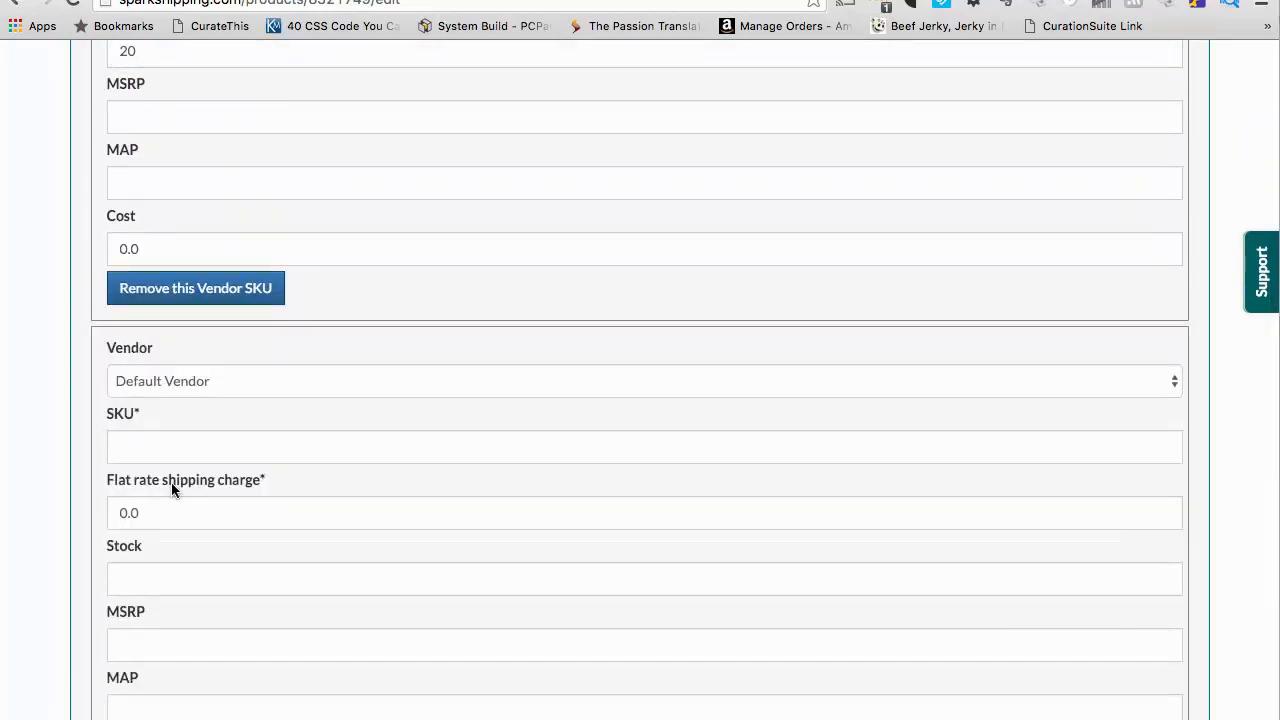
pyautogui.scroll(-10, 171, 482)
pyautogui.click(163, 422)
# - Examine the added vendor SKU entries and compare their fields with the Seawide Distributors entry
pyautogui.scroll(5, 194, 584)
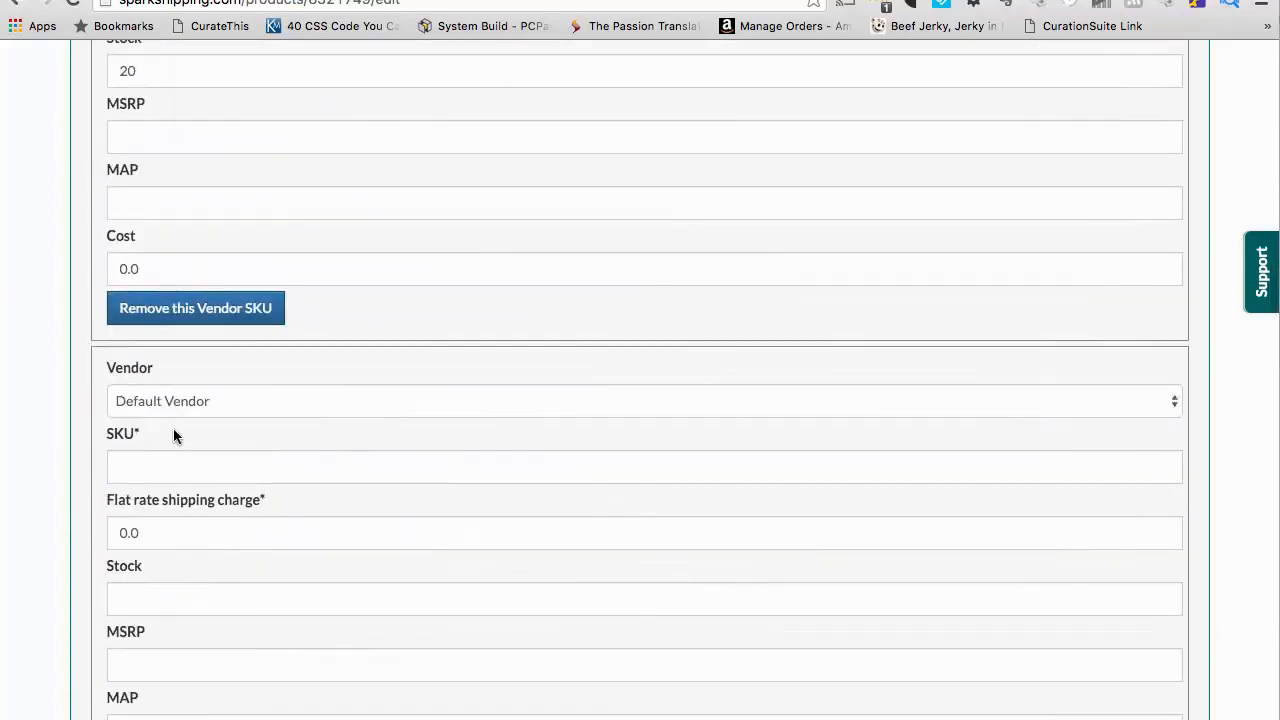
pyautogui.scroll(-3, 200, 479)
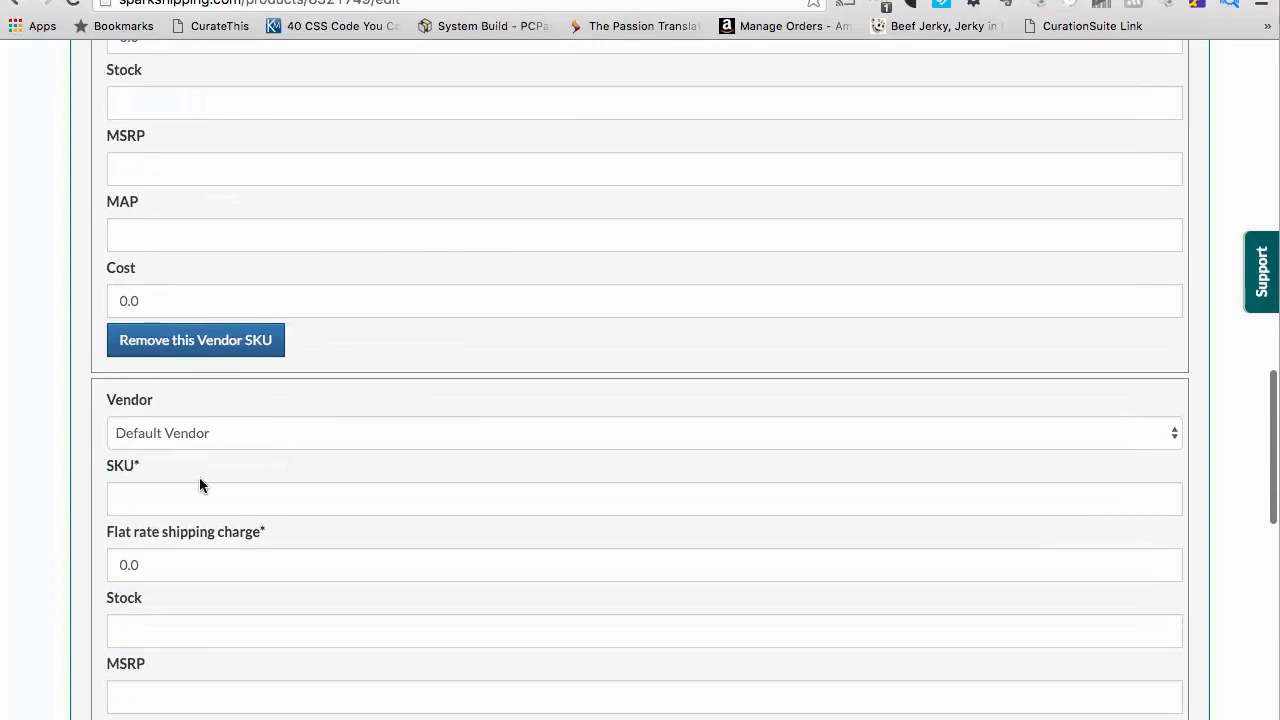
pyautogui.scroll(6, 180, 566)
pyautogui.scroll(5, 181, 566)
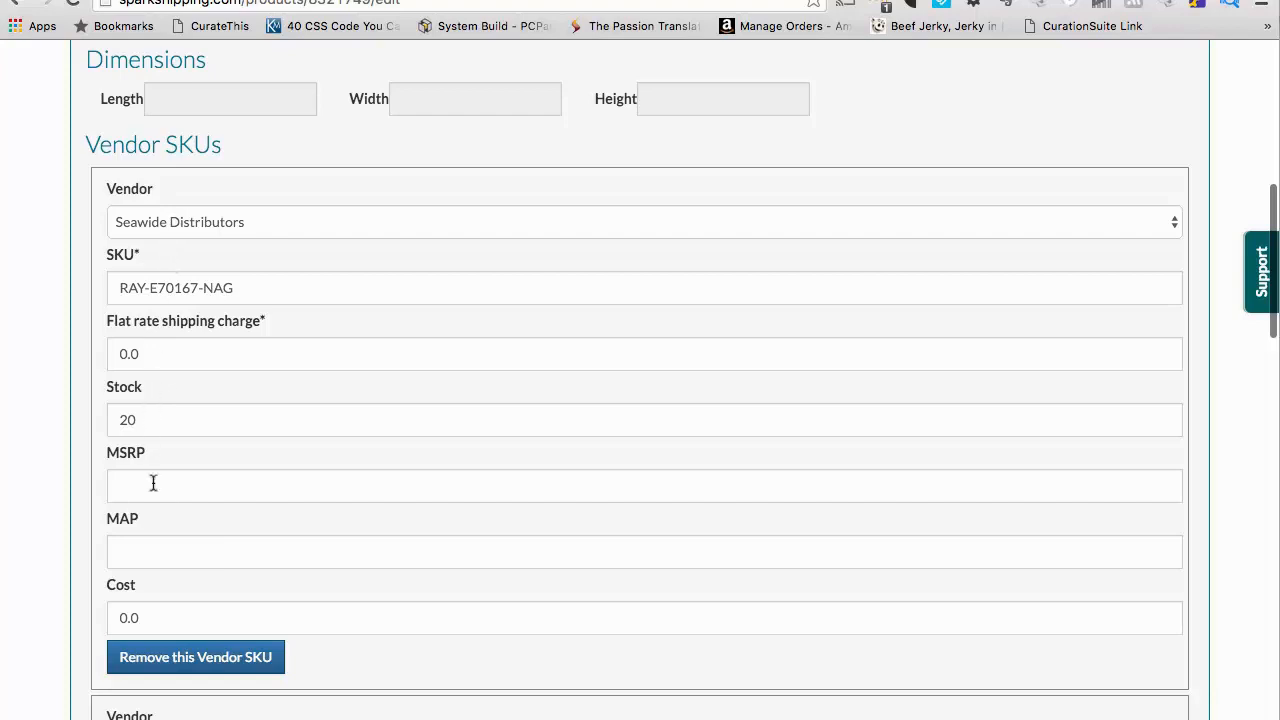
pyautogui.scroll(-2, 170, 505)
pyautogui.scroll(-8, 170, 505)
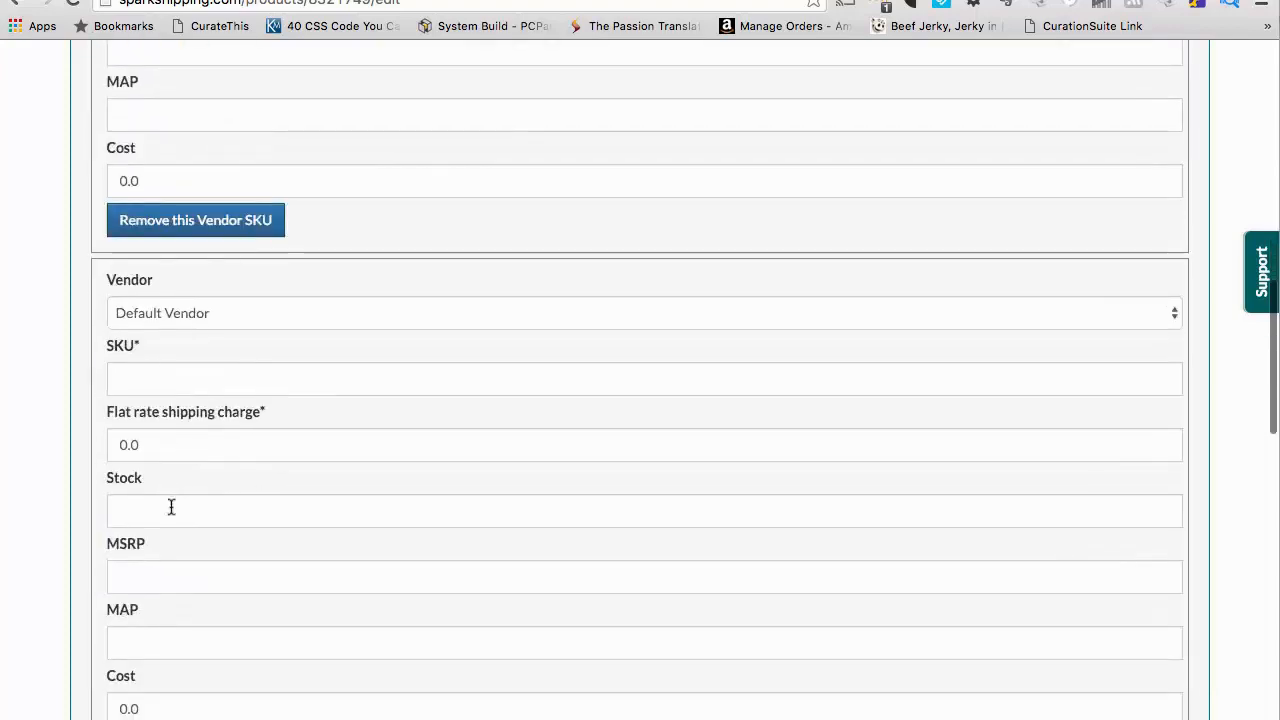
pyautogui.scroll(4, 191, 562)
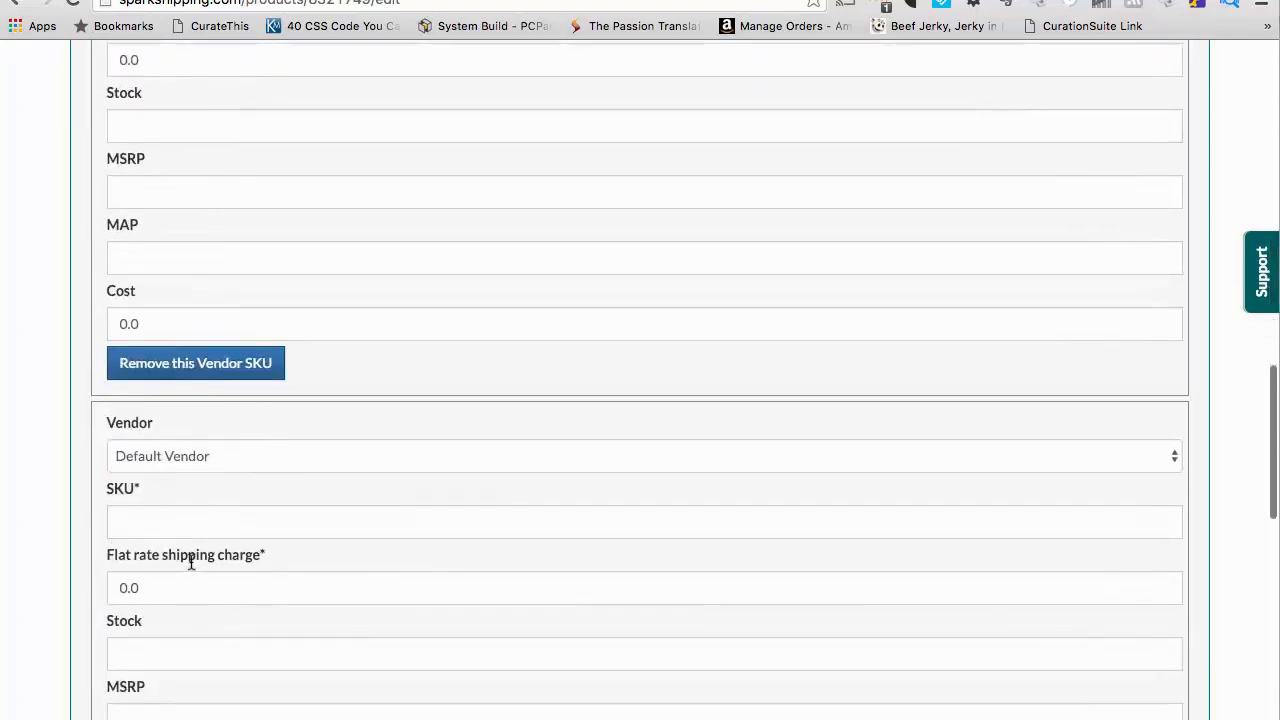
pyautogui.scroll(-2, 192, 565)
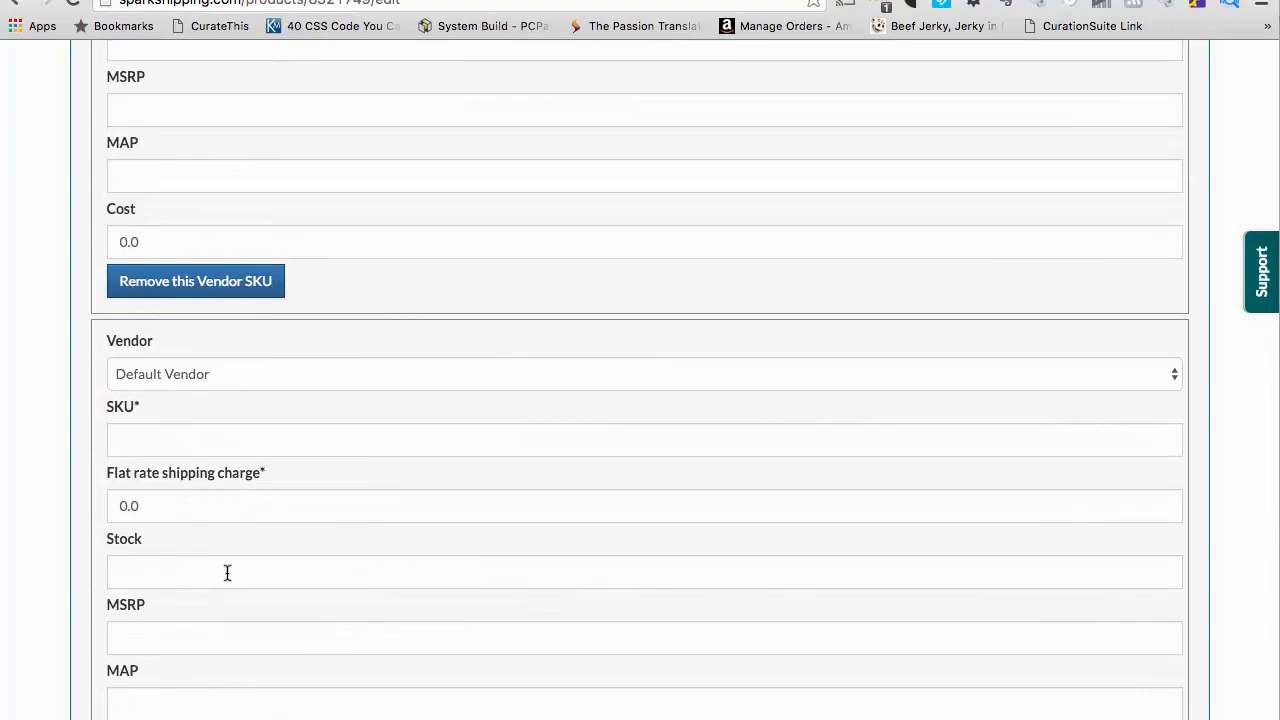
pyautogui.scroll(-5, 226, 571)
pyautogui.scroll(13, 226, 571)
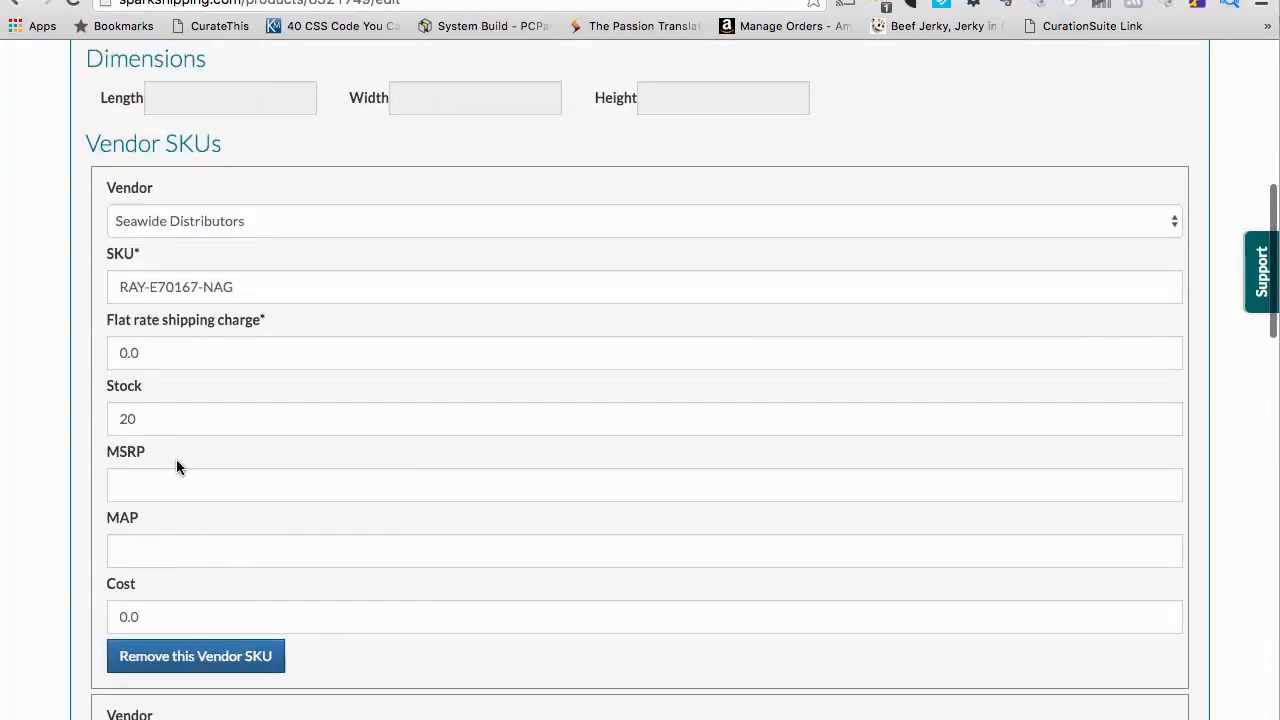
# - Review the MSRP, MAP and Cost fields of the Seawide Distributors entry
pyautogui.click(141, 483)
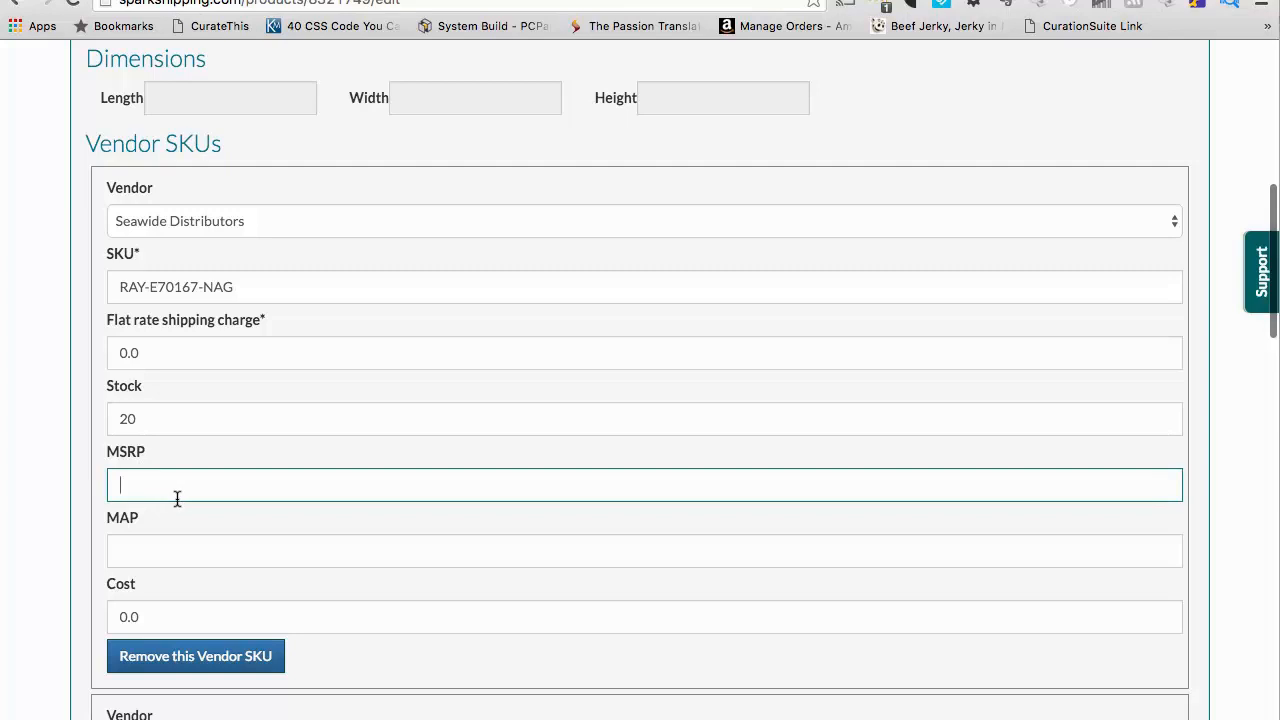
pyautogui.click(170, 557)
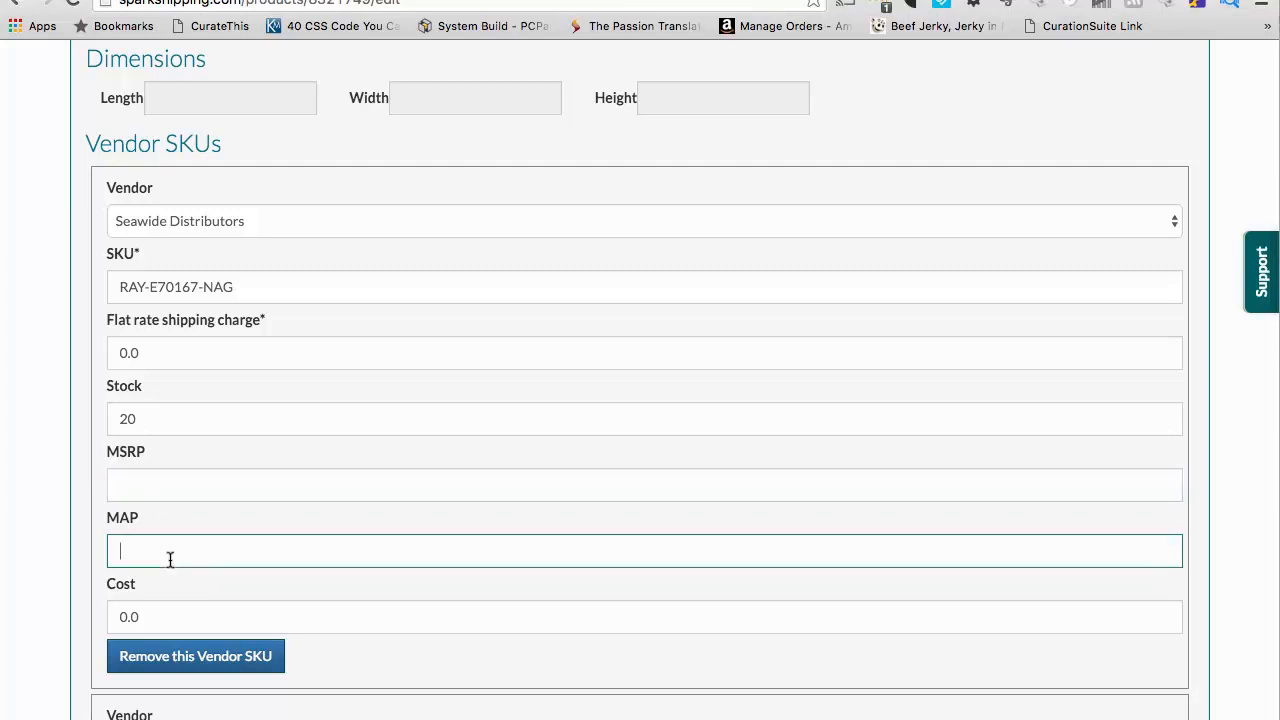
pyautogui.scroll(-3, 170, 560)
pyautogui.moveTo(160, 514); pyautogui.dragTo(70, 512)
# - Remove the extra blank Default Vendor entries from the product's vendor SKUs
pyautogui.scroll(-5, 229, 627)
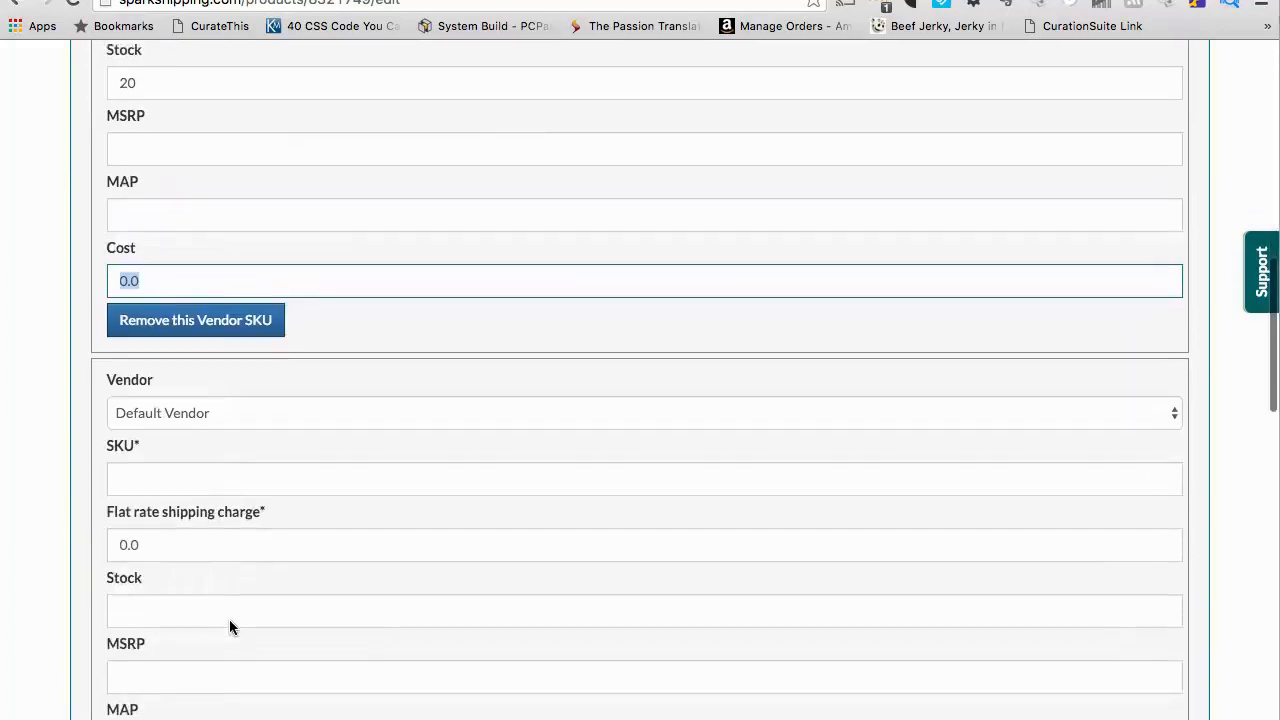
pyautogui.scroll(-3, 123, 608)
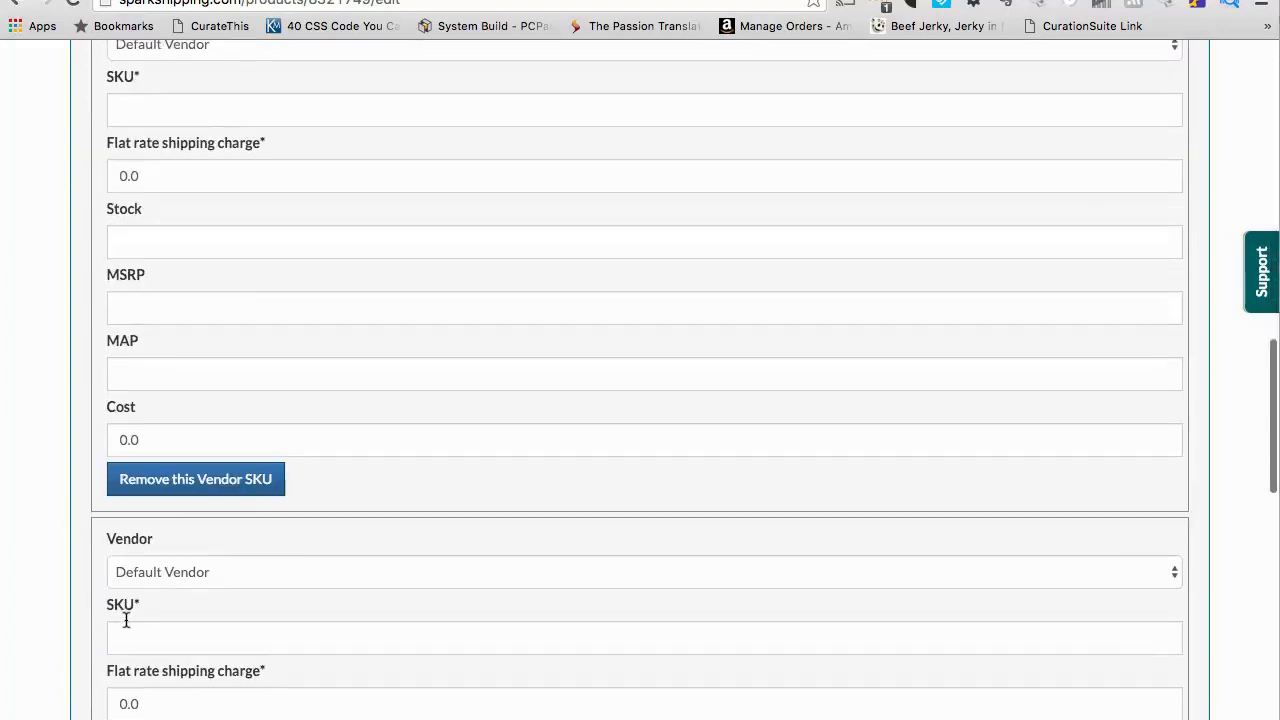
pyautogui.scroll(-3, 201, 651)
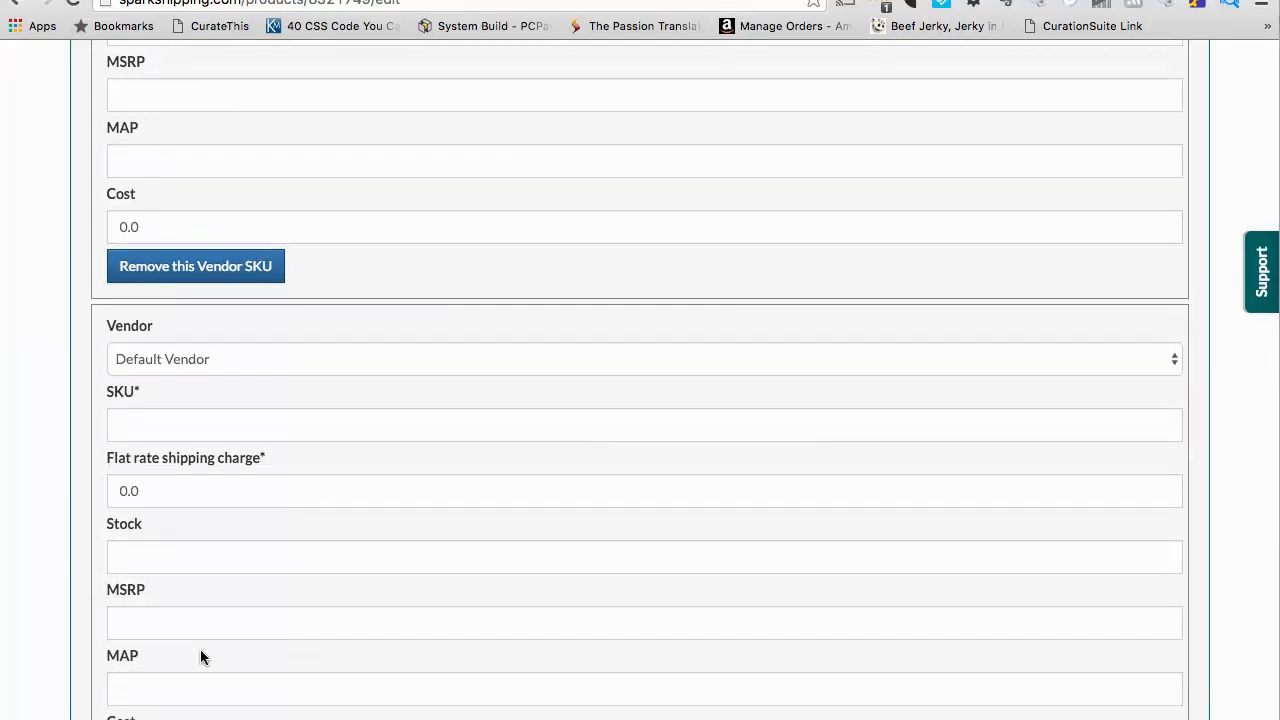
pyautogui.scroll(-18, 200, 656)
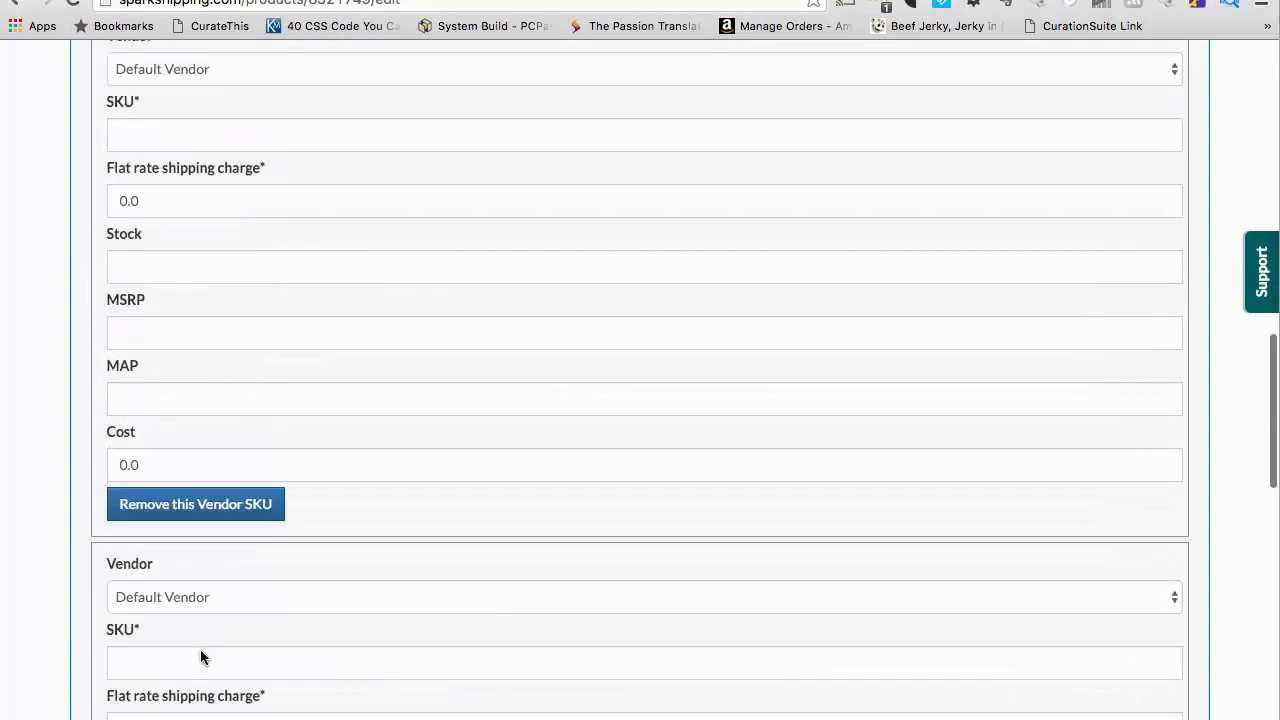
pyautogui.scroll(-4, 200, 656)
pyautogui.scroll(-10, 200, 620)
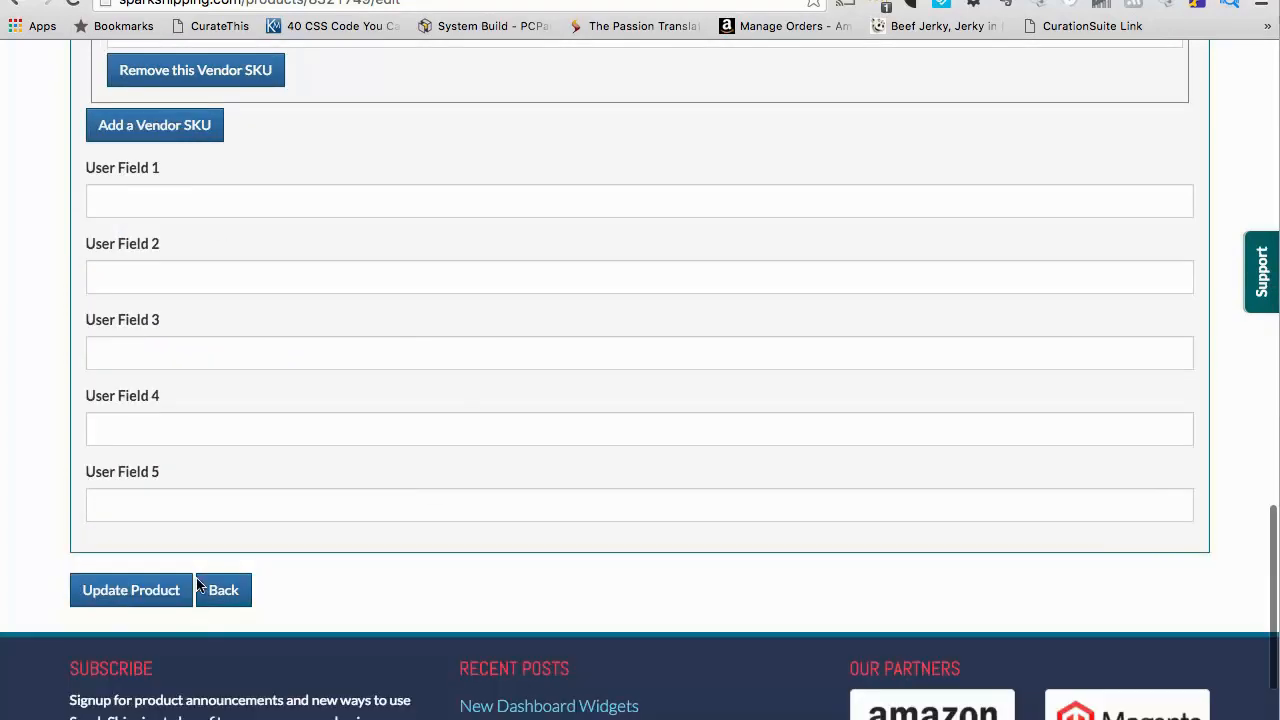
pyautogui.scroll(5, 200, 603)
pyautogui.click(208, 342)
pyautogui.scroll(5, 207, 343)
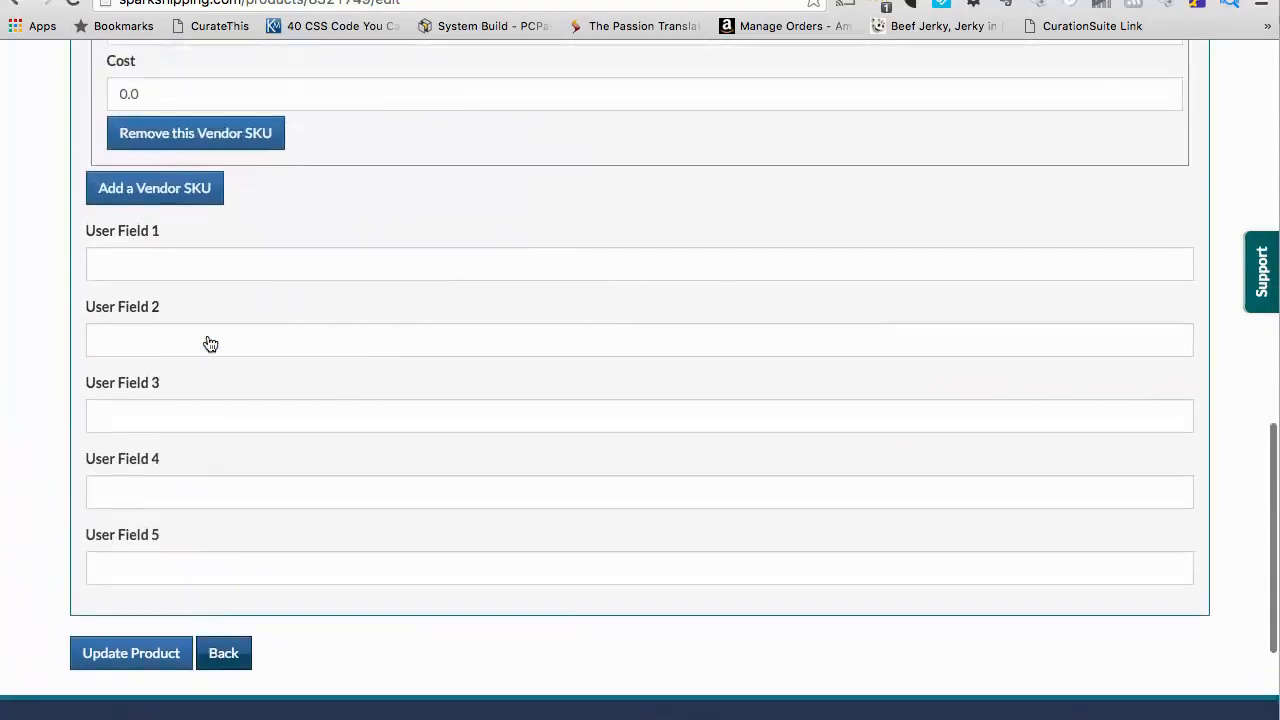
# - Compare the product's own SKU with the SKU in the Seawide Distributors entry
pyautogui.scroll(3, 209, 342)
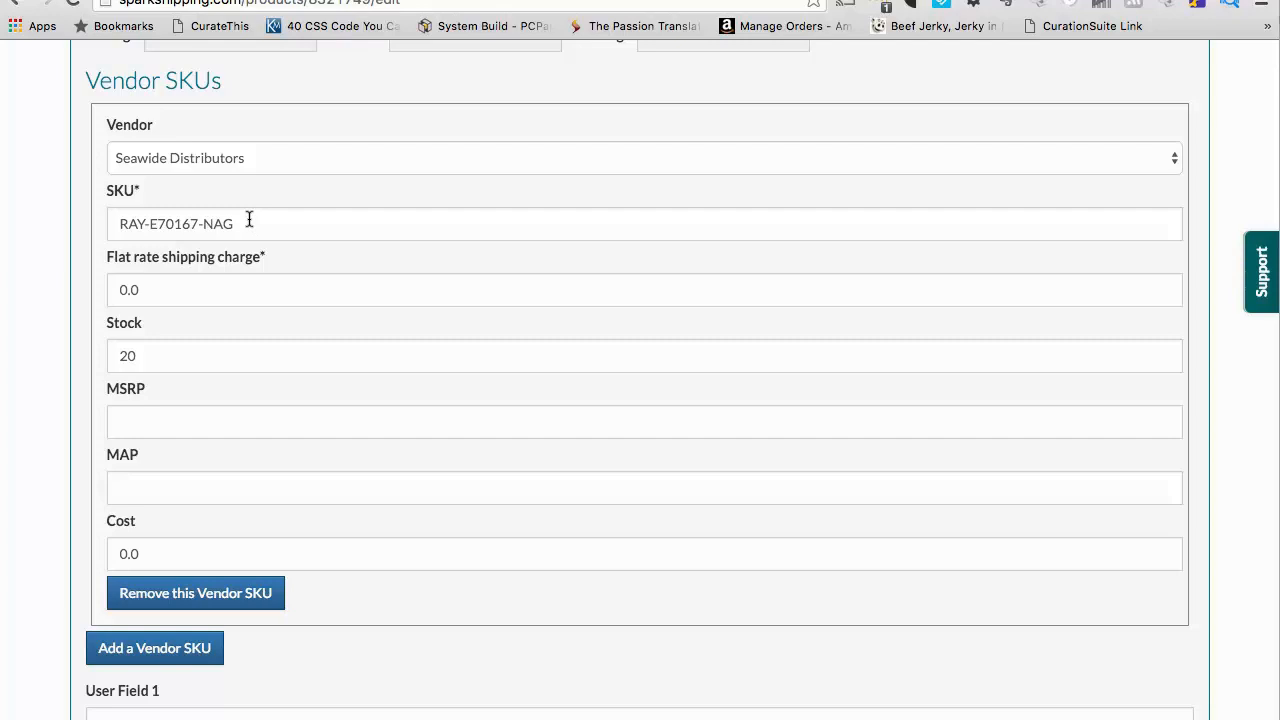
pyautogui.scroll(5, 250, 224)
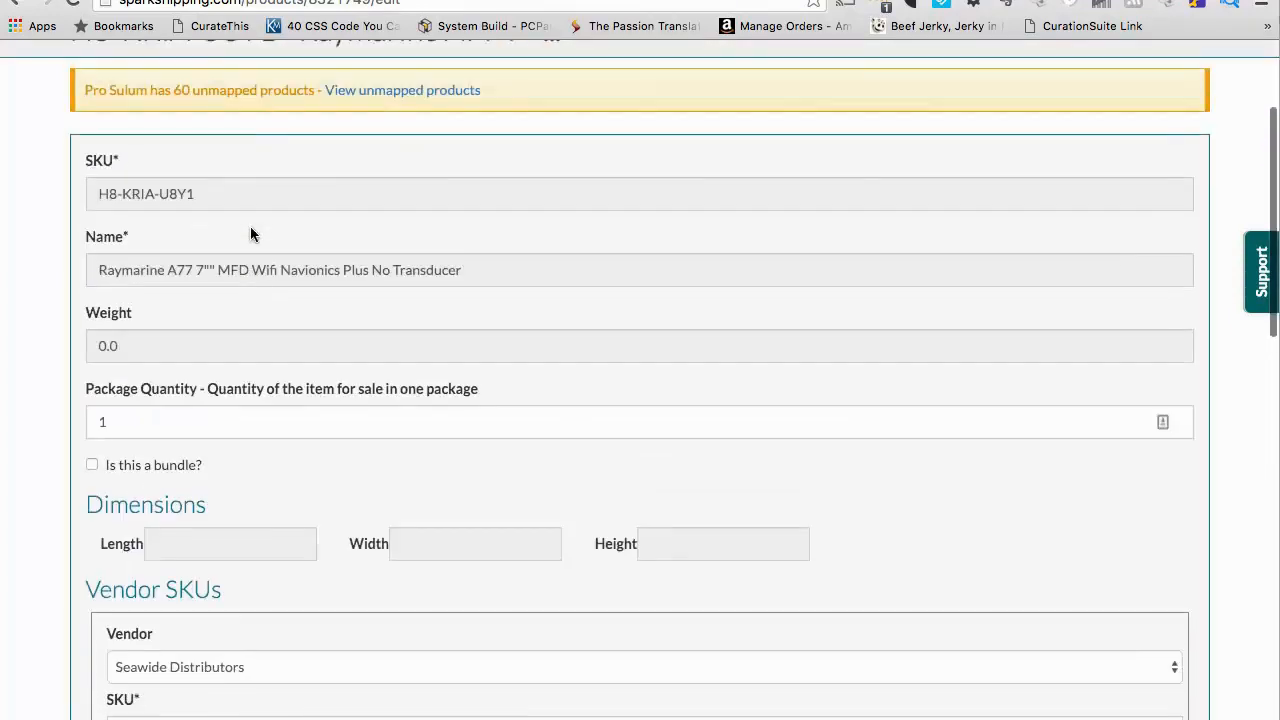
pyautogui.moveTo(203, 200); pyautogui.dragTo(118, 195)
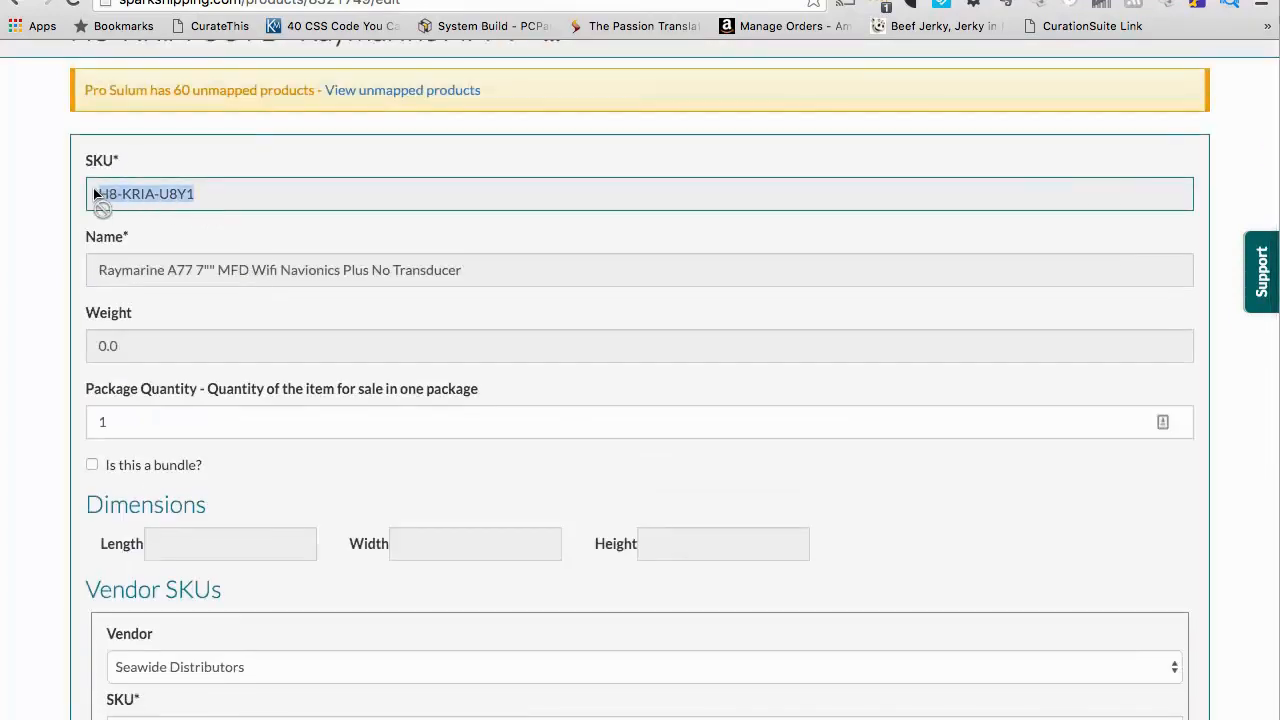
# - Check the SKU in the Seawide Distributors entry against the product's own SKU
pyautogui.scroll(-3, 232, 275)
pyautogui.click(234, 478)
pyautogui.keyDown('shift'); pyautogui.click(121, 482); pyautogui.keyUp('shift')
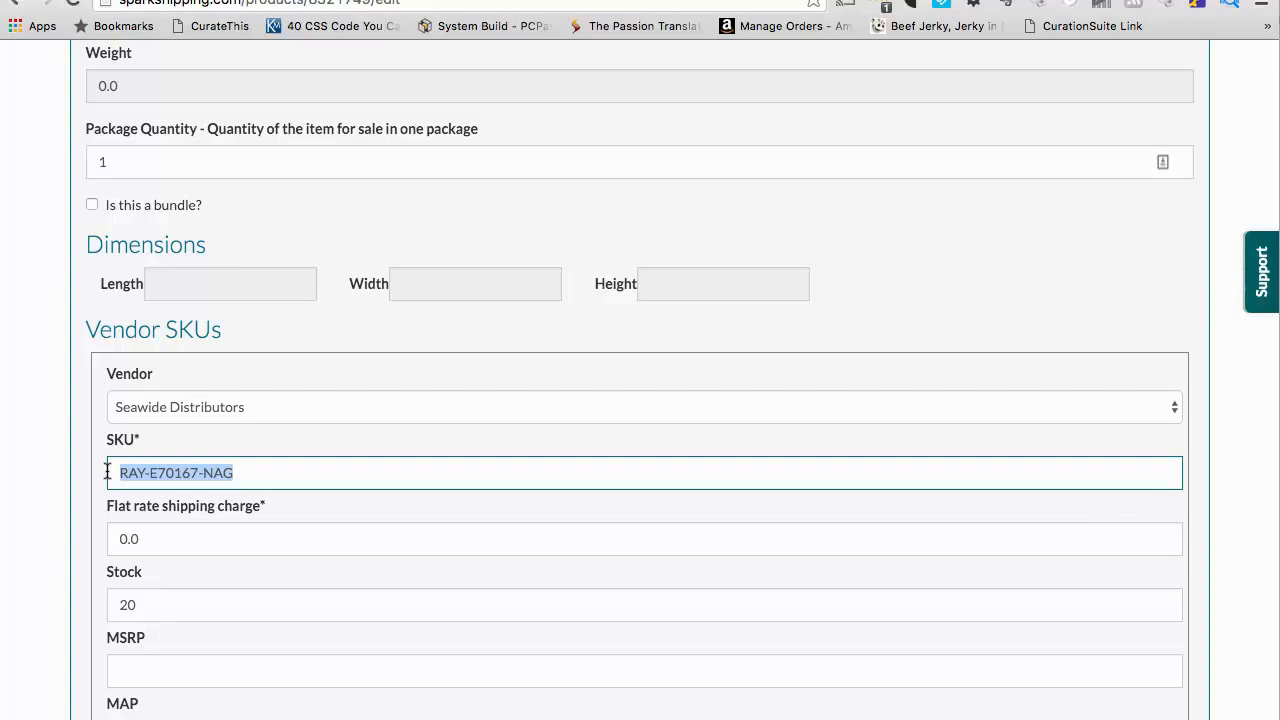
# - Try the product's name in place of the SKU in the Seawide Distributors entry and undo the replacement
pyautogui.scroll(5, 504, 282)
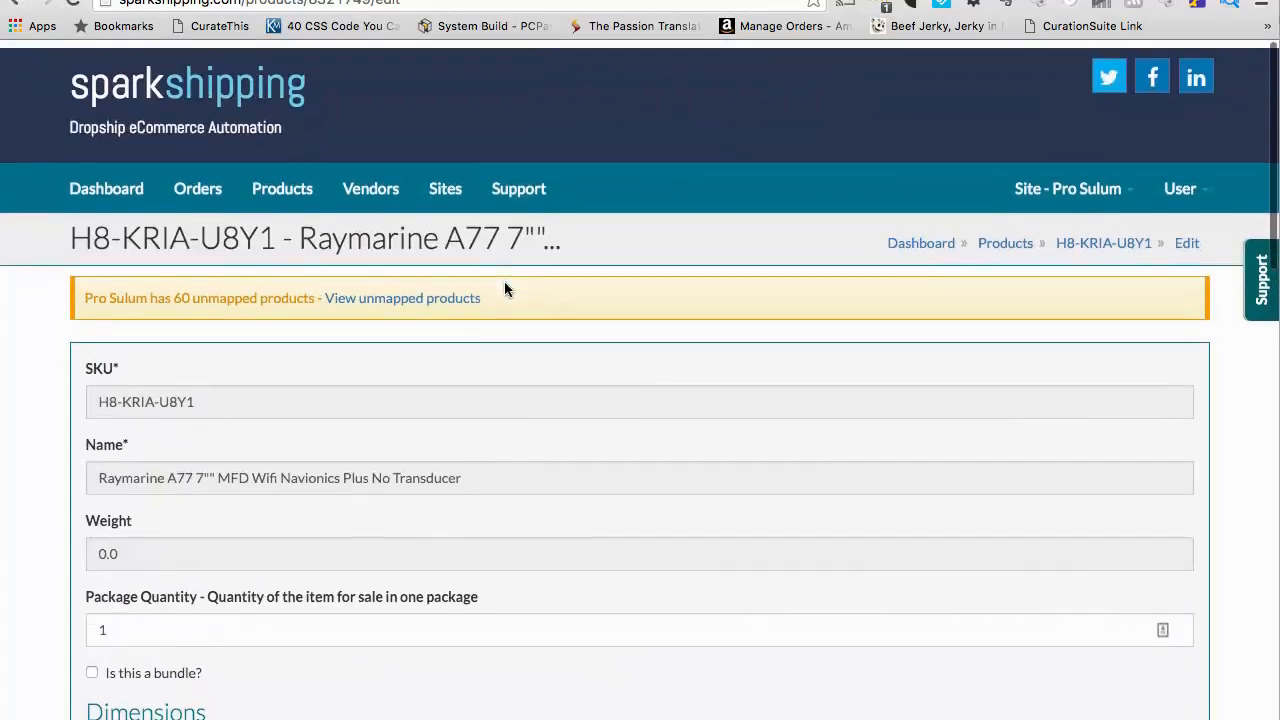
pyautogui.scroll(-3, 414, 460)
pyautogui.click(476, 390)
pyautogui.moveTo(466, 394); pyautogui.dragTo(22, 373)
pyautogui.hotkey('ctrl', 'c')
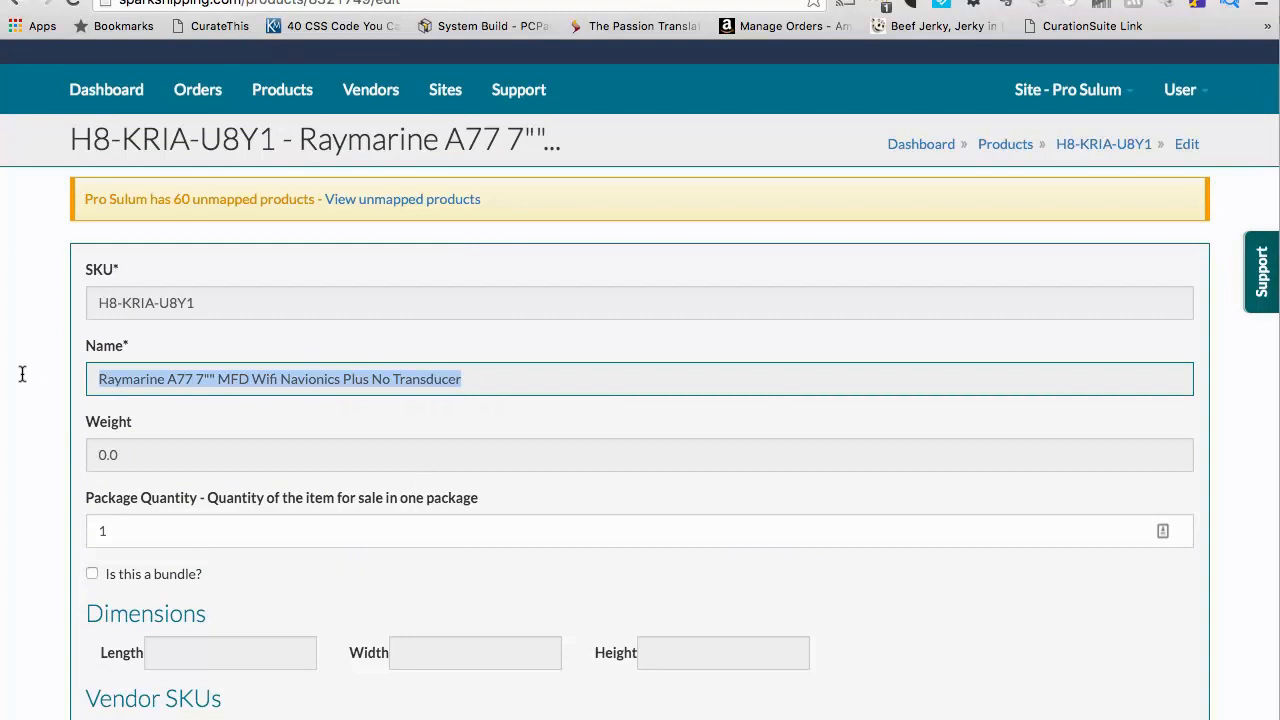
pyautogui.scroll(-5, 149, 486)
pyautogui.click(244, 405)
pyautogui.moveTo(244, 405); pyautogui.dragTo(34, 400)
pyautogui.hotkey('ctrl', 'v')
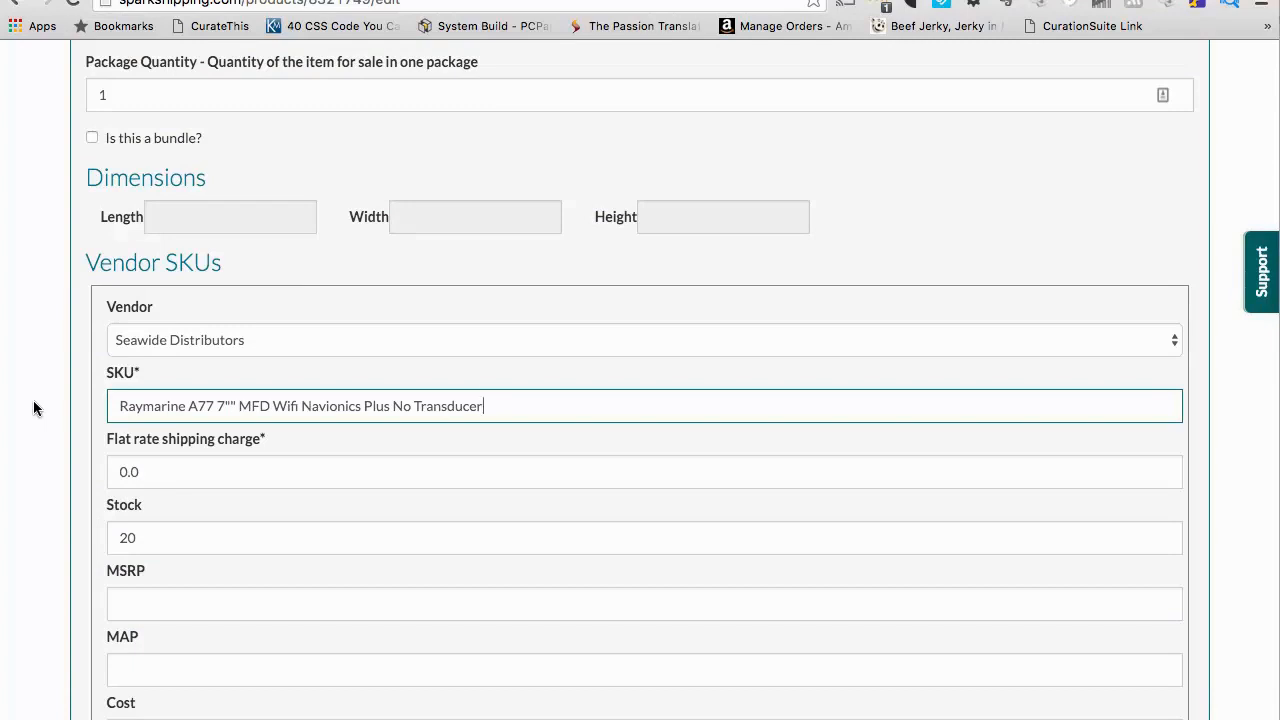
pyautogui.hotkey('ctrl', 'z')
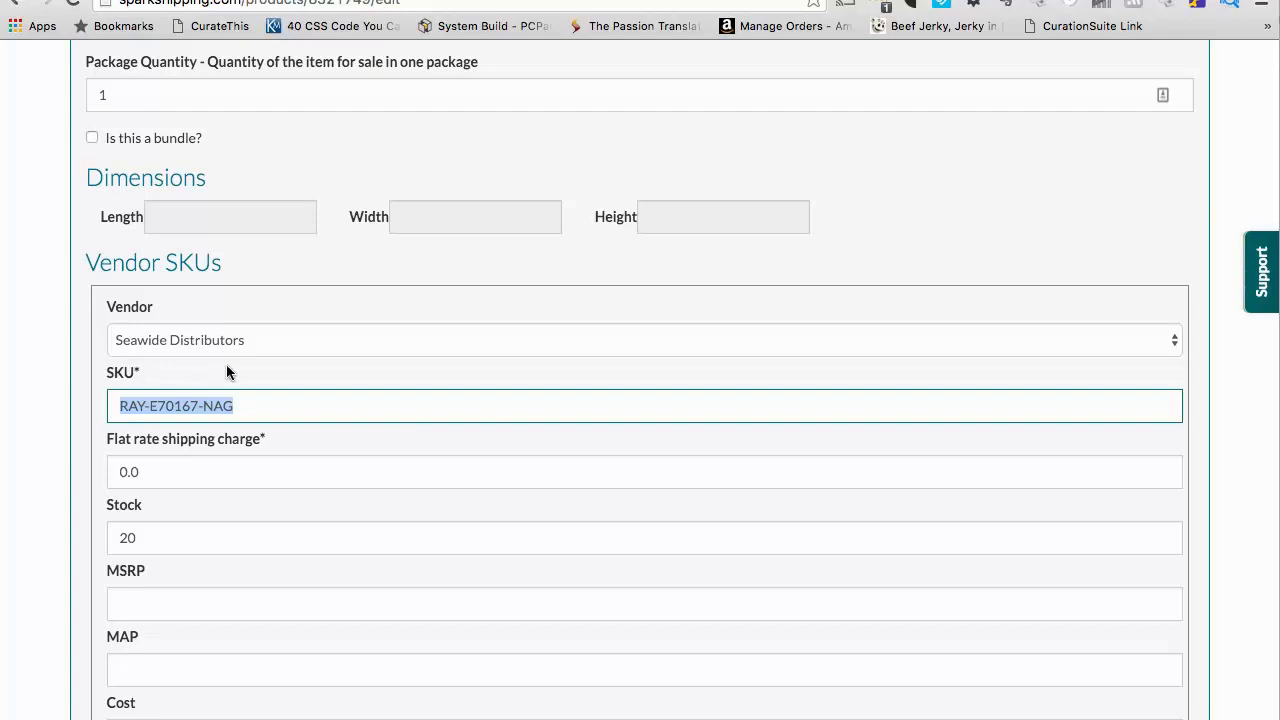
pyautogui.press('super+v')
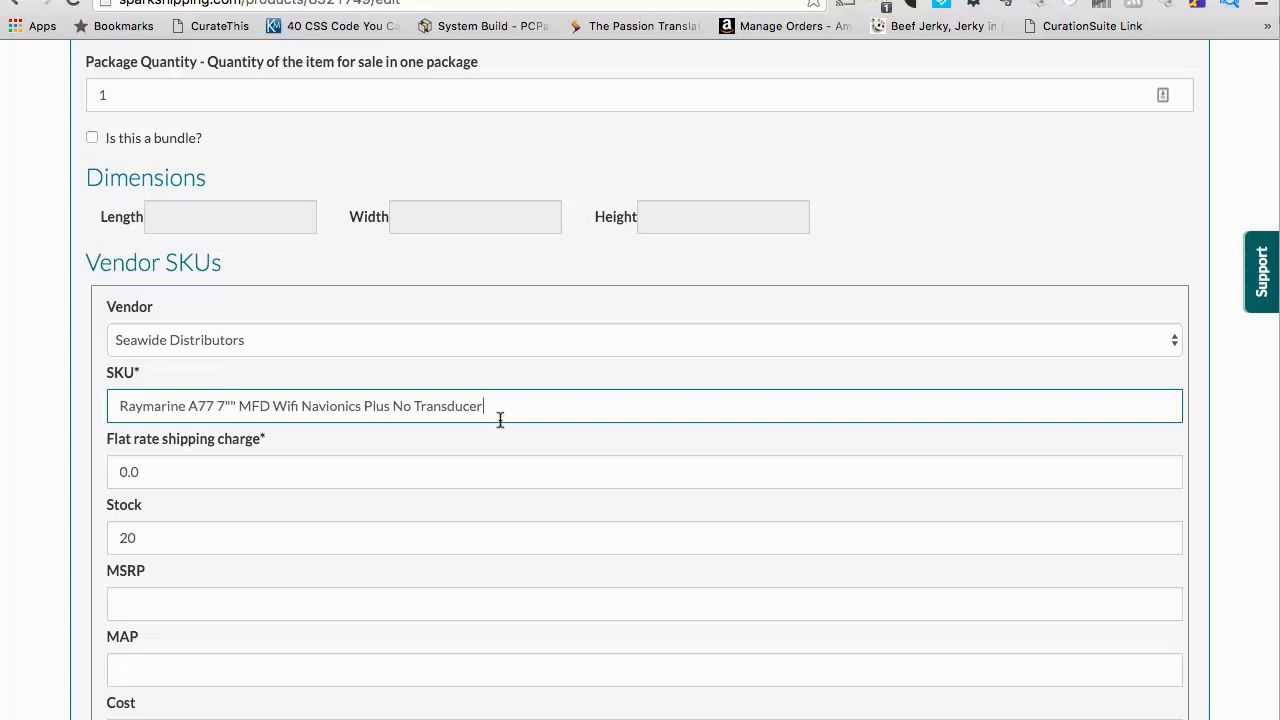
pyautogui.press('super+z')
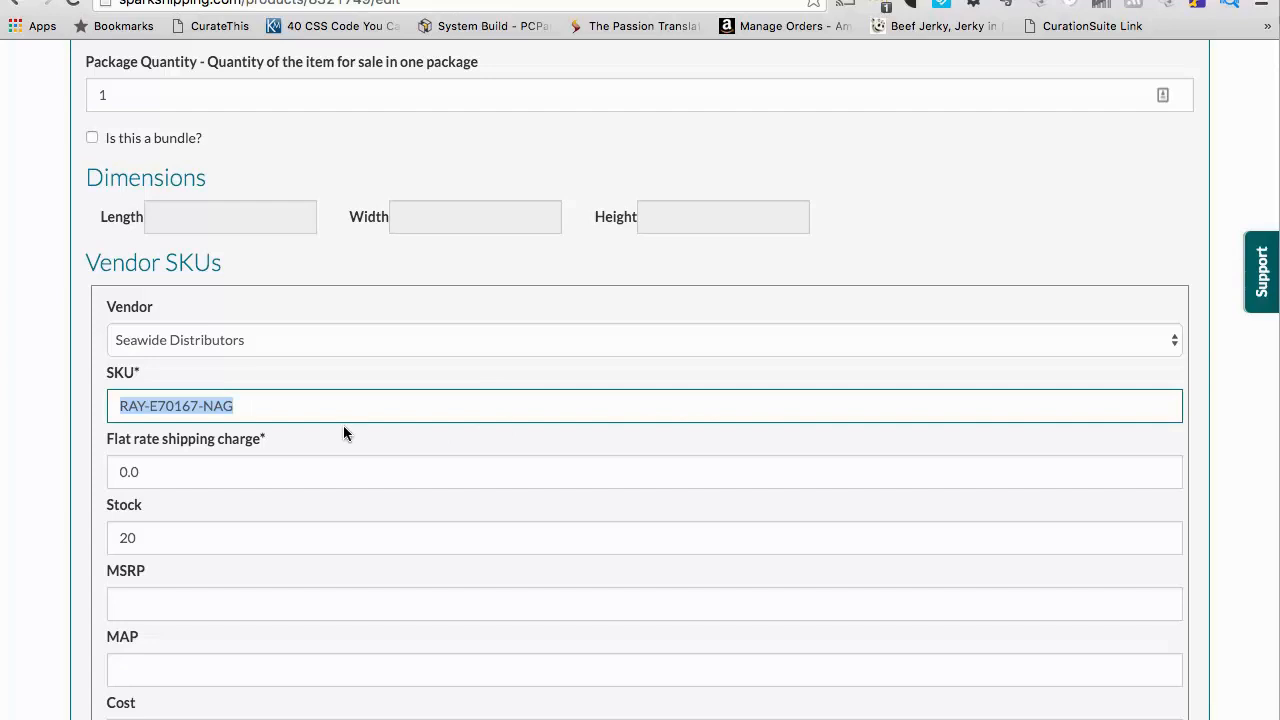
# - Review the flat rate shipping, stock, MSRP, MAP and cost fields of the Seawide Distributors entry
pyautogui.scroll(-3, 357, 401)
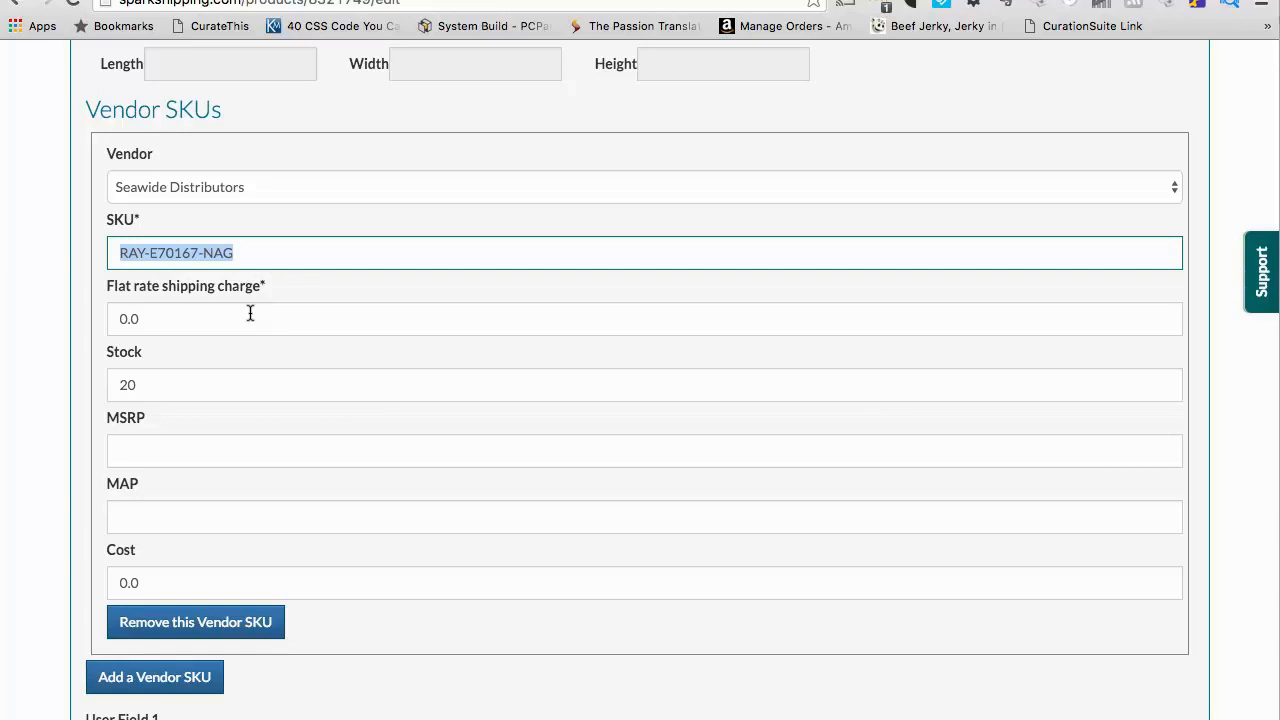
pyautogui.click(192, 443)
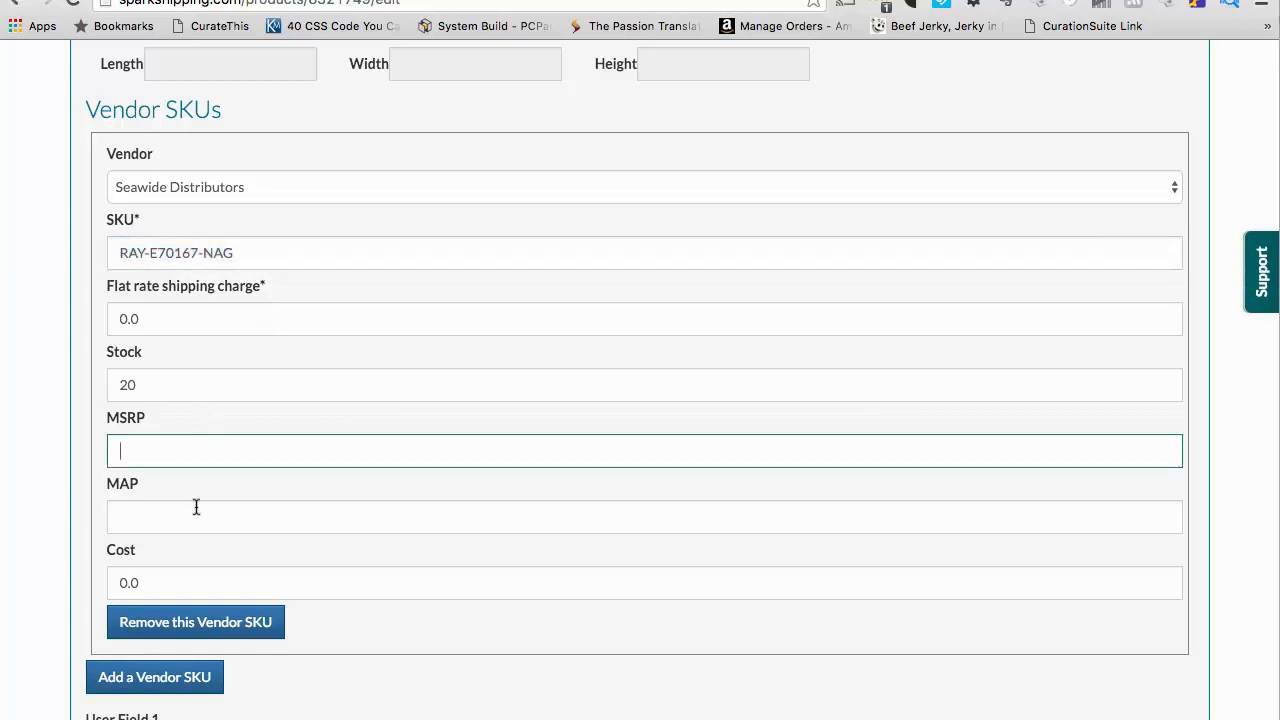
pyautogui.click(223, 522)
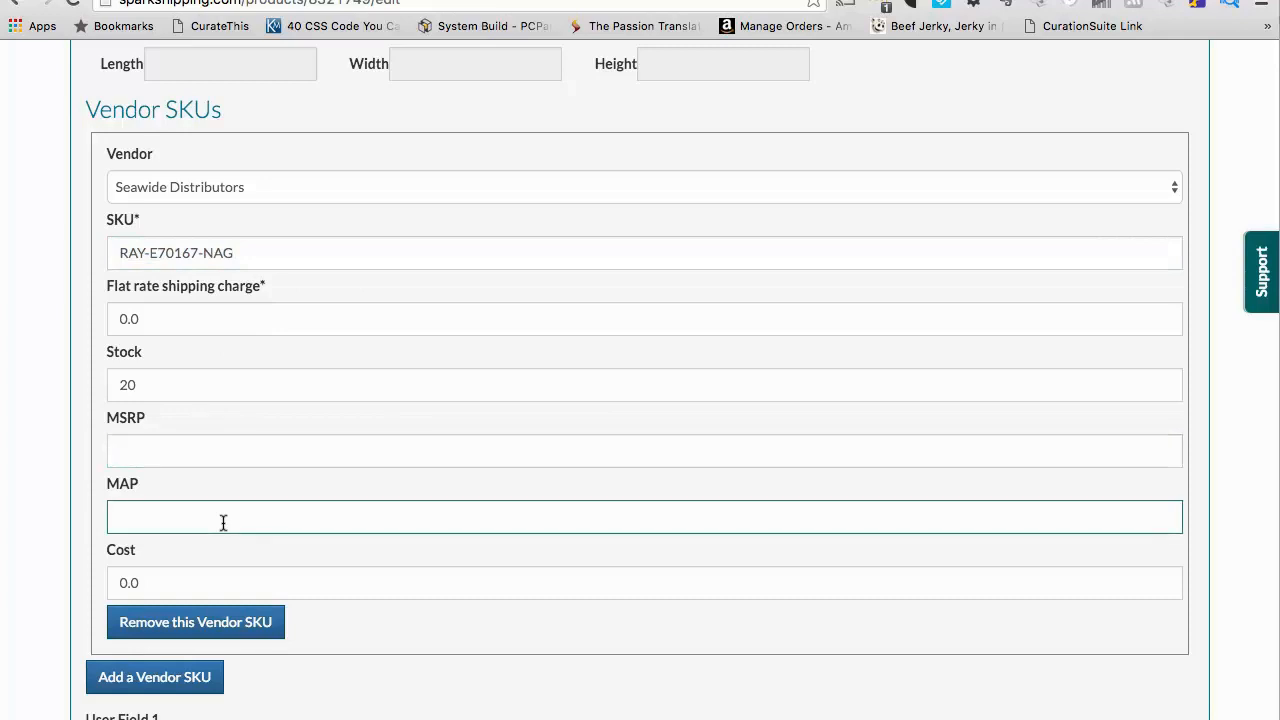
pyautogui.click(226, 582)
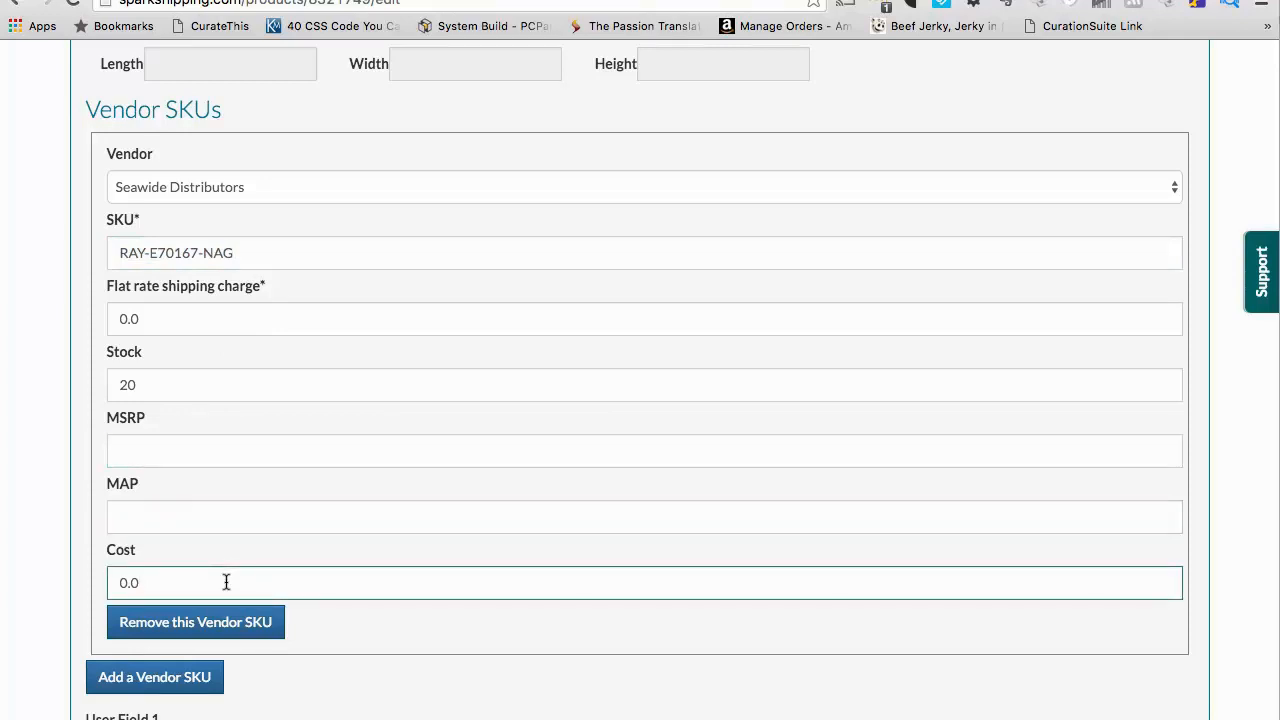
pyautogui.scroll(-1, 226, 582)
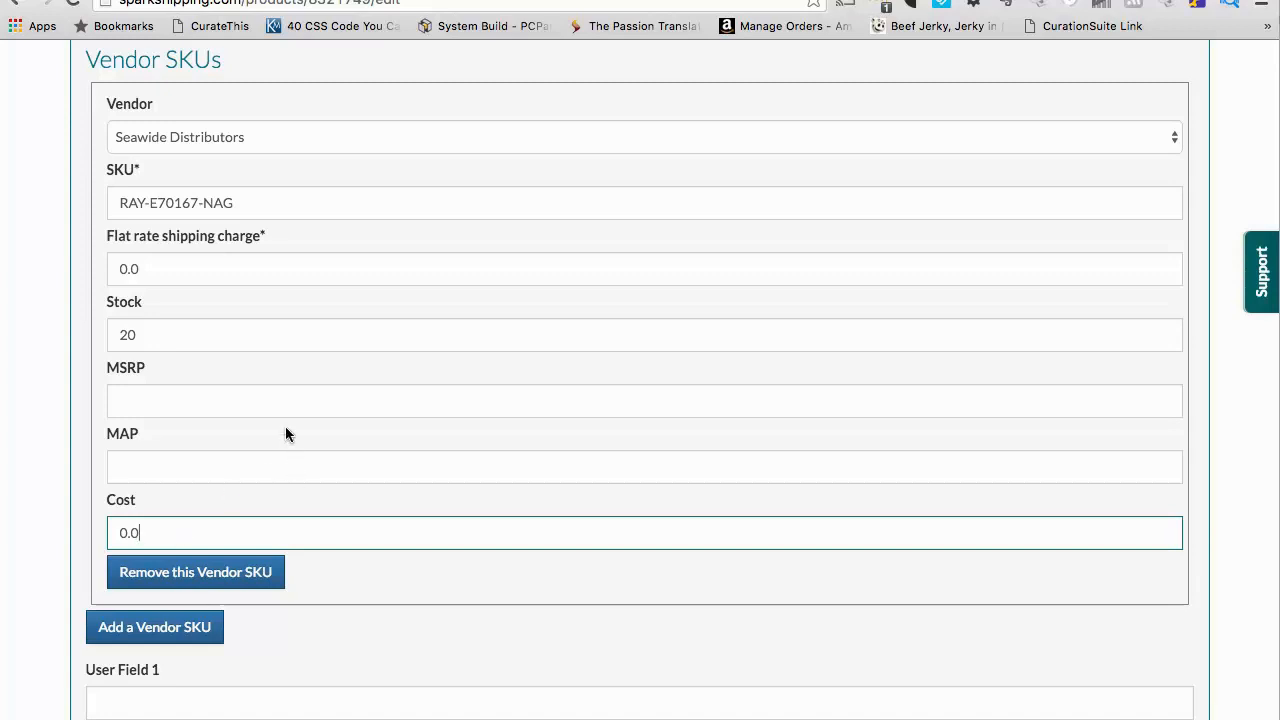
# - Review the whole product form and save the product with its Seawide Distributors vendor SKU
pyautogui.scroll(5, 285, 432)
pyautogui.scroll(2, 285, 432)
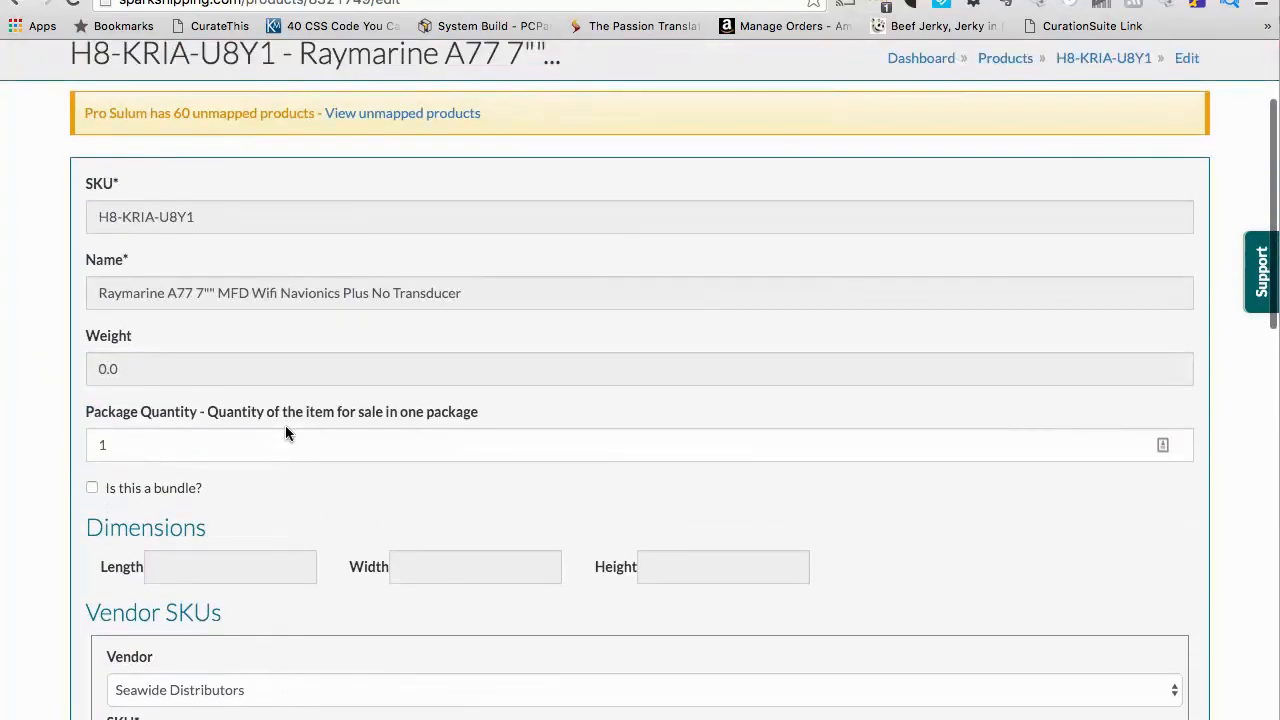
pyautogui.scroll(-2, 285, 432)
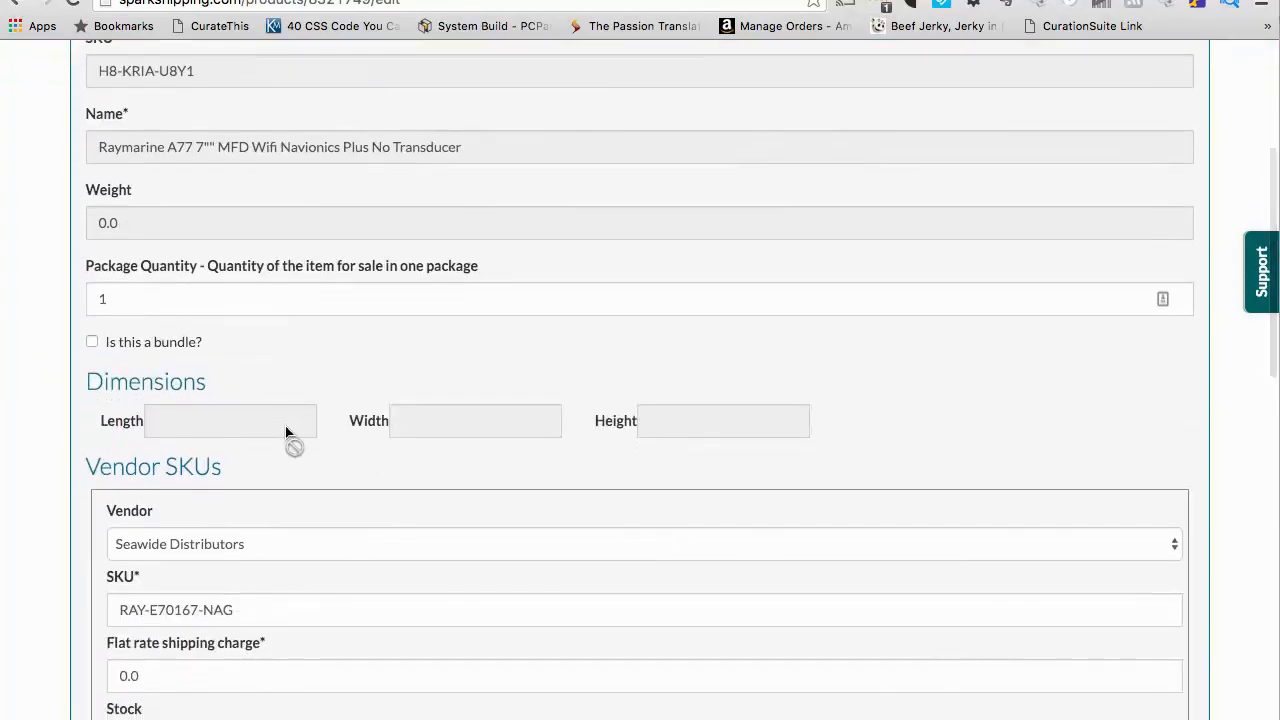
pyautogui.scroll(-2, 285, 432)
pyautogui.scroll(-9, 285, 432)
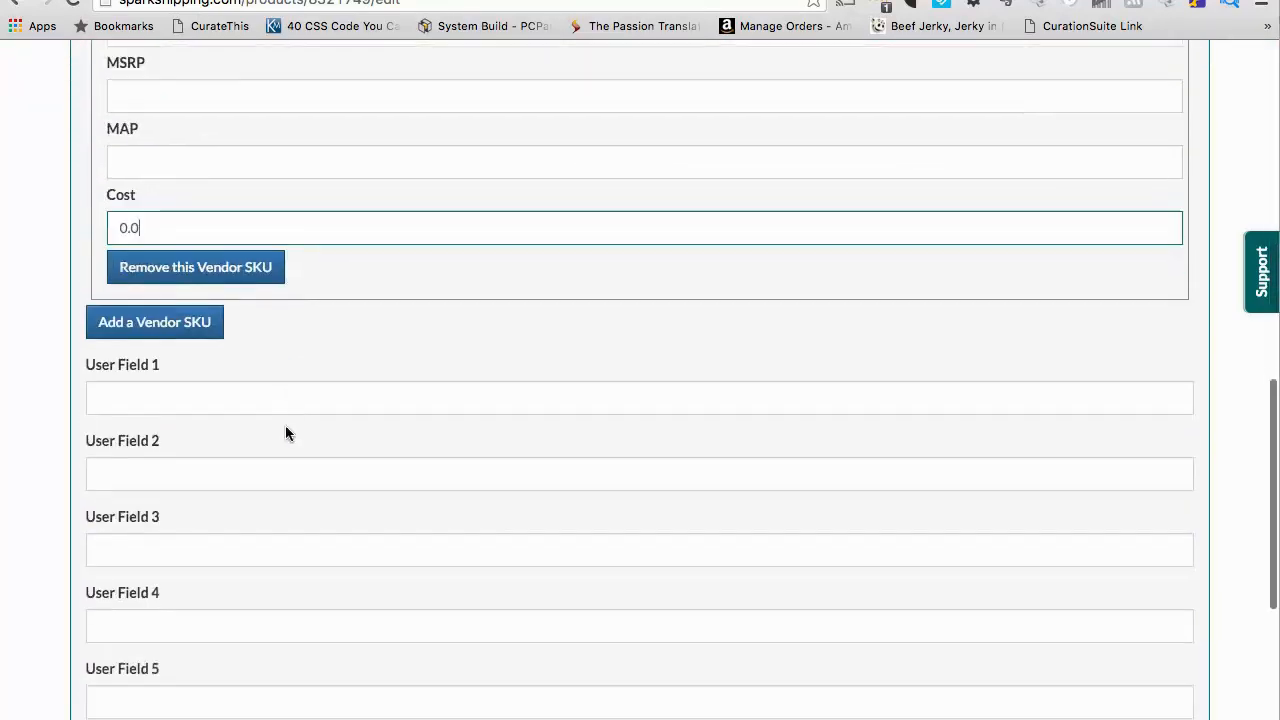
pyautogui.click(144, 660)
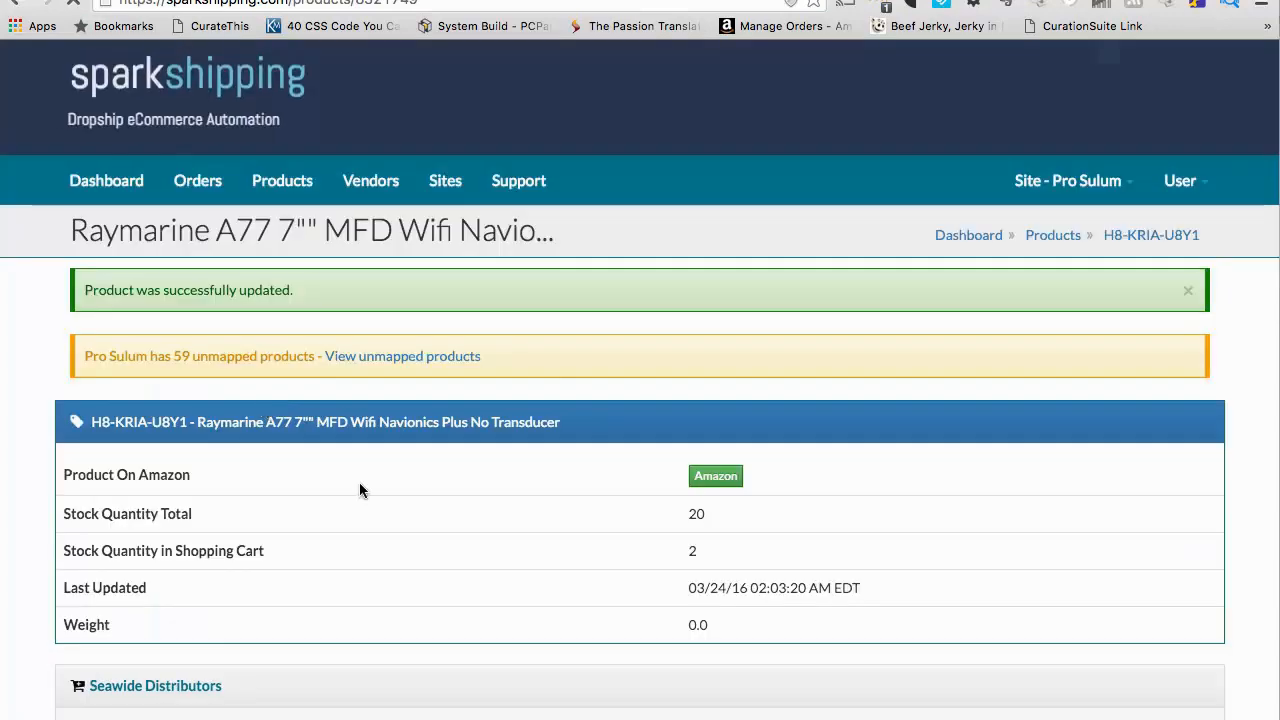
# - Check the vendor SKU and stock quantity in the saved product's Seawide Distributors section
pyautogui.scroll(-3, 481, 533)
pyautogui.scroll(-1, 481, 534)
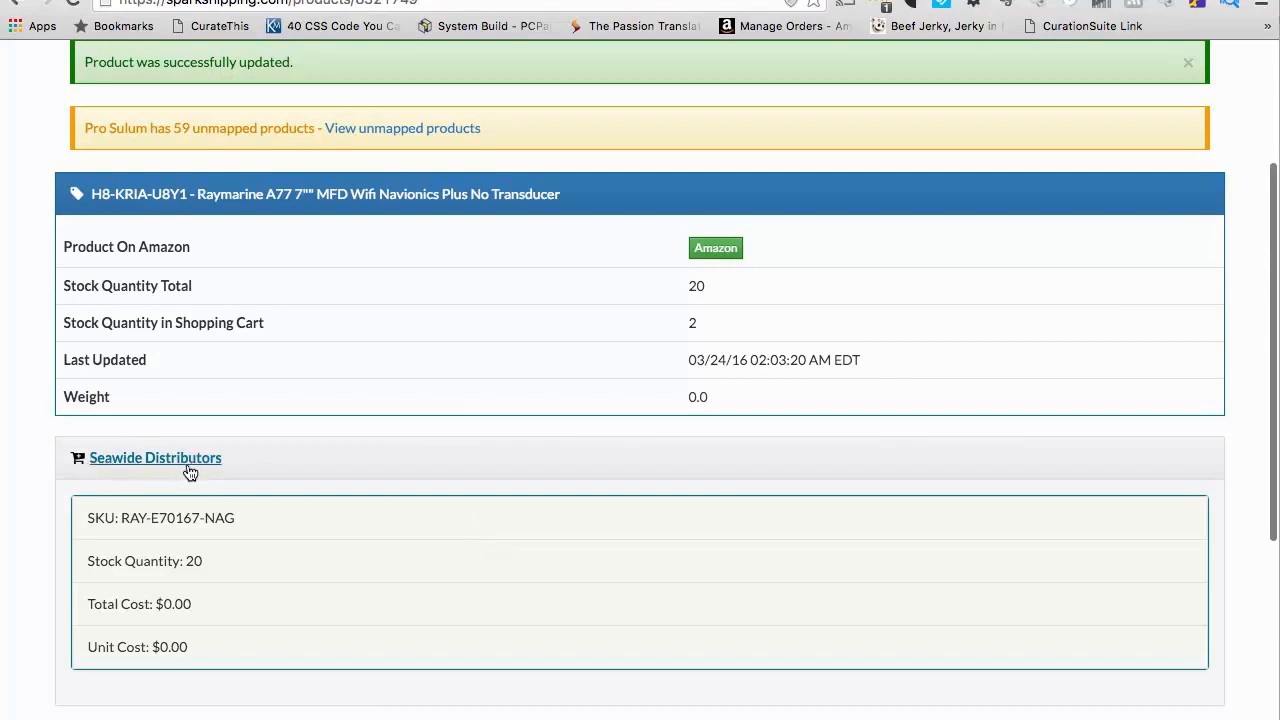
pyautogui.scroll(-1, 164, 464)
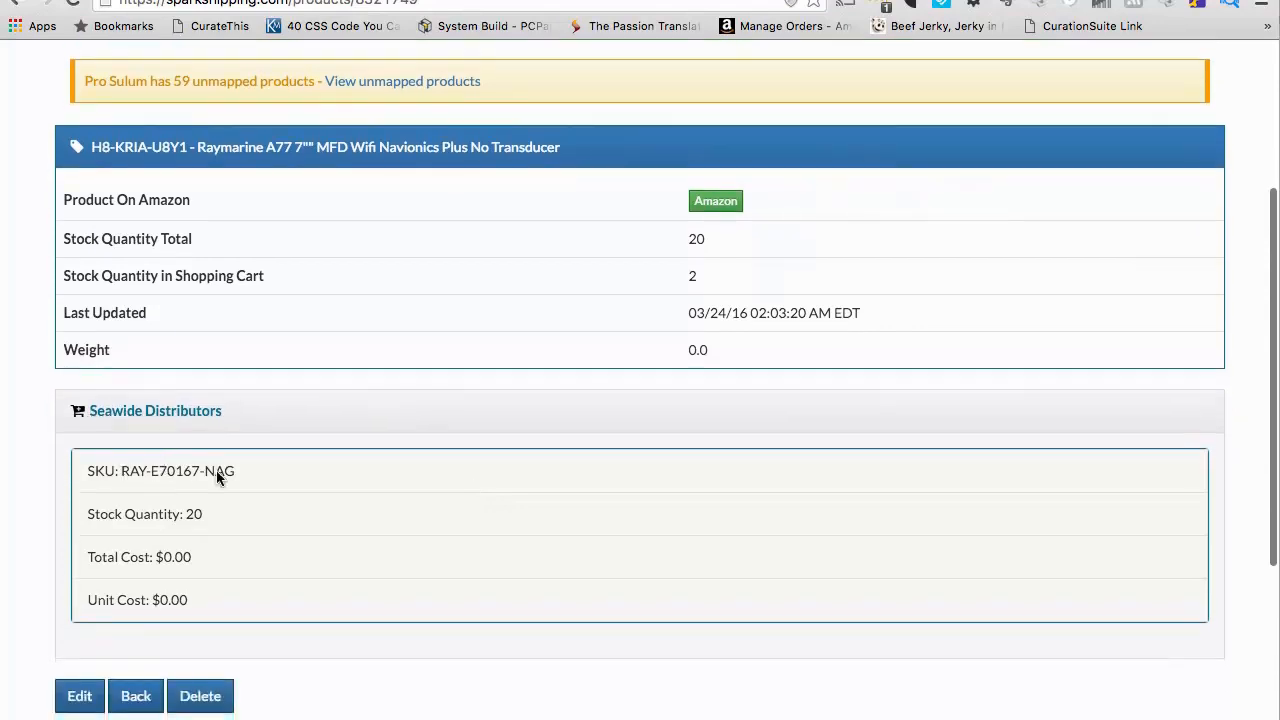
pyautogui.moveTo(268, 472); pyautogui.dragTo(111, 475)
pyautogui.click(211, 511)
pyautogui.doubleClick(194, 514)
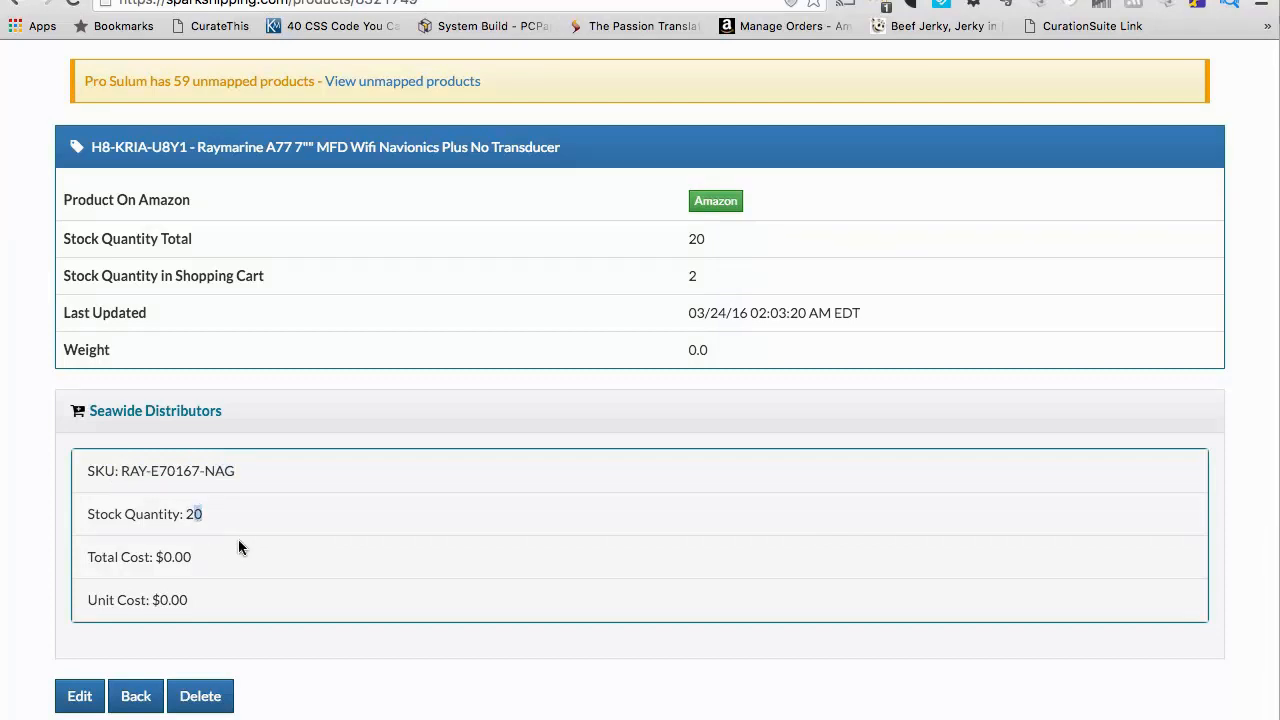
# - Compare the product's total stock quantity with its stock quantity in the shopping cart
pyautogui.click(716, 248)
pyautogui.moveTo(716, 248); pyautogui.dragTo(680, 239)
pyautogui.moveTo(713, 275); pyautogui.dragTo(643, 279)
pyautogui.moveTo(748, 248); pyautogui.dragTo(662, 242)
pyautogui.moveTo(718, 276); pyautogui.dragTo(640, 277)
pyautogui.moveTo(720, 242); pyautogui.dragTo(685, 237)
pyautogui.click(725, 278)
pyautogui.moveTo(725, 278); pyautogui.dragTo(634, 271)
# - Reopen the product for editing and add another vendor SKU entry below the Seawide Distributors one
pyautogui.click(79, 700)
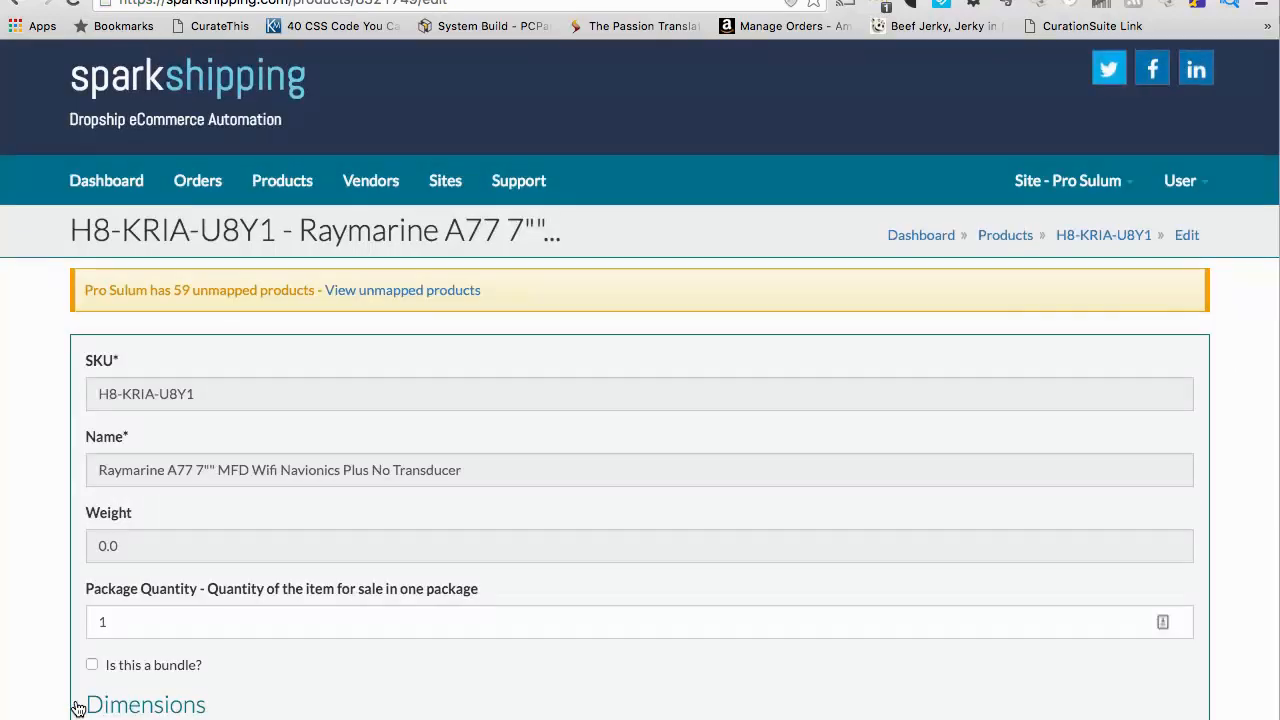
pyautogui.scroll(-3, 222, 561)
pyautogui.scroll(-1, 223, 567)
pyautogui.scroll(-1, 222, 565)
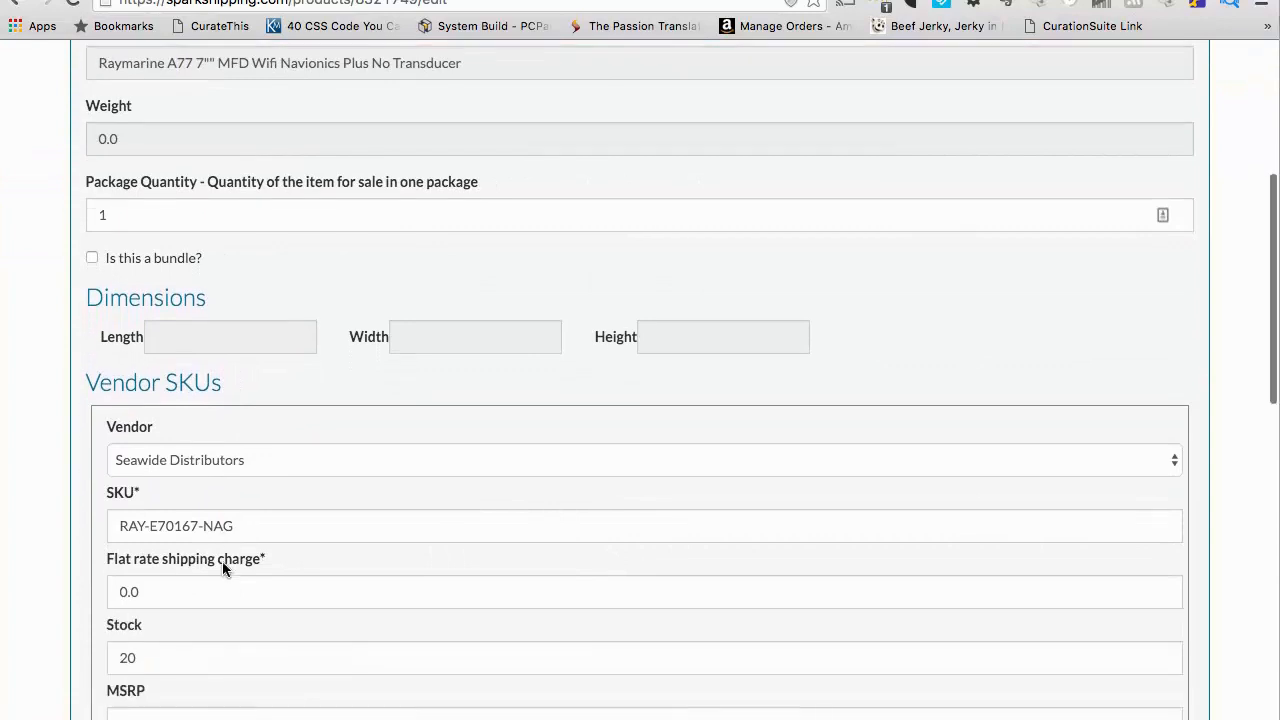
pyautogui.scroll(1, 222, 561)
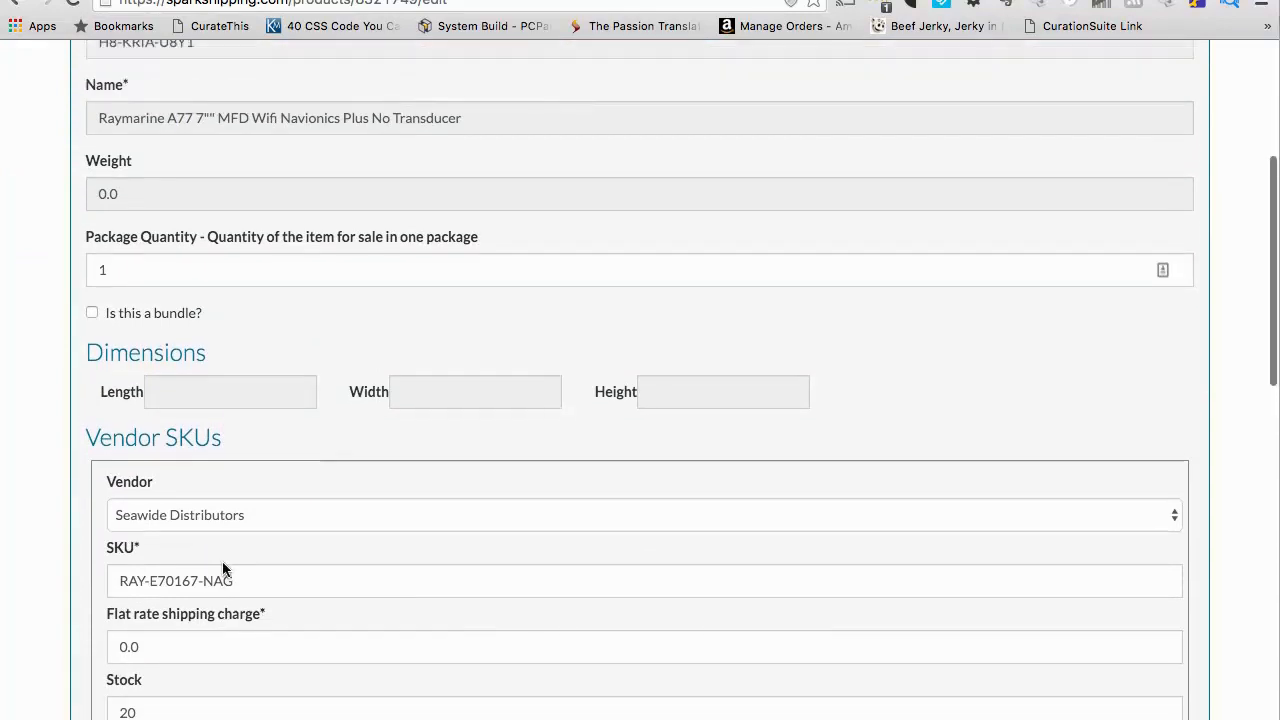
pyautogui.scroll(-2, 222, 561)
pyautogui.scroll(-4, 224, 568)
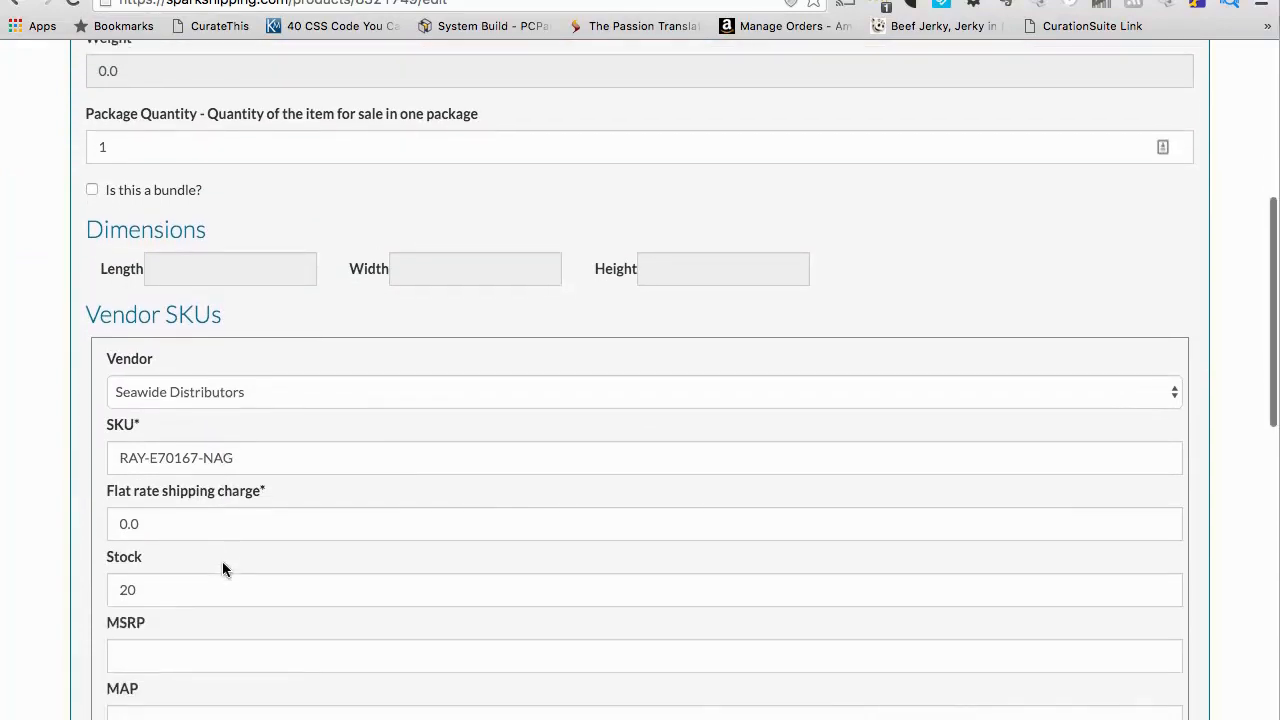
pyautogui.scroll(-2, 222, 568)
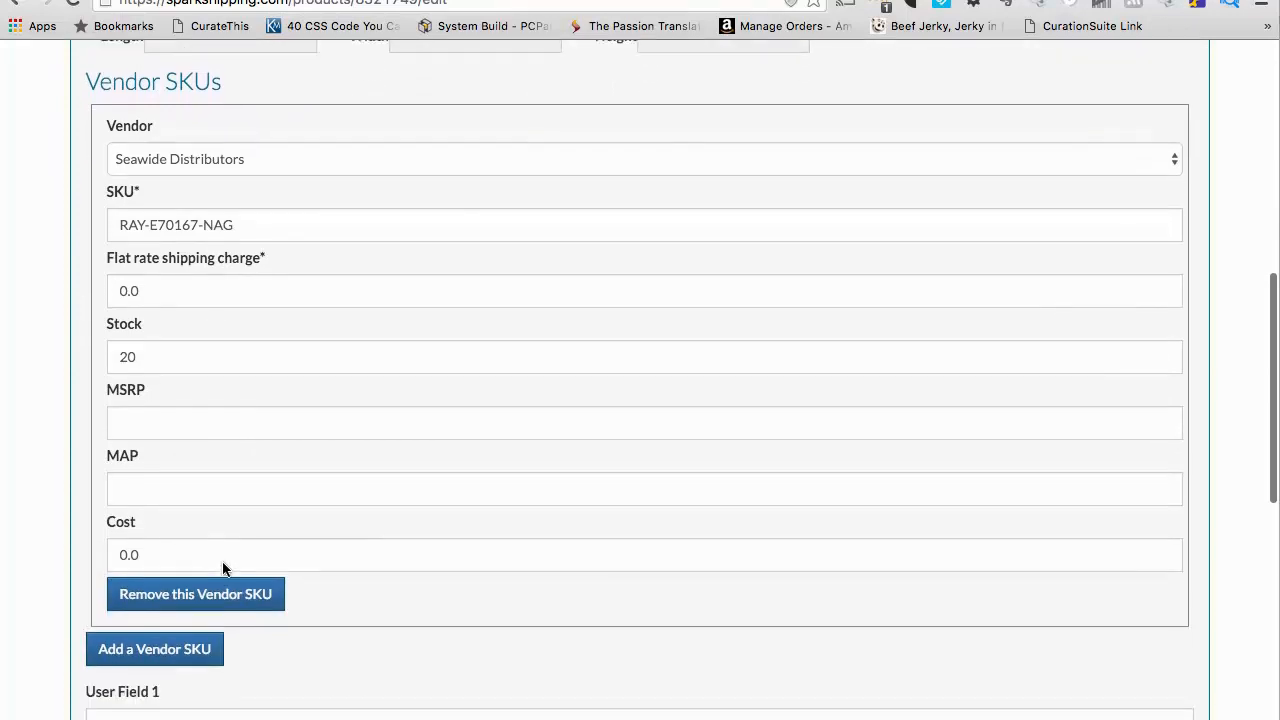
pyautogui.click(157, 648)
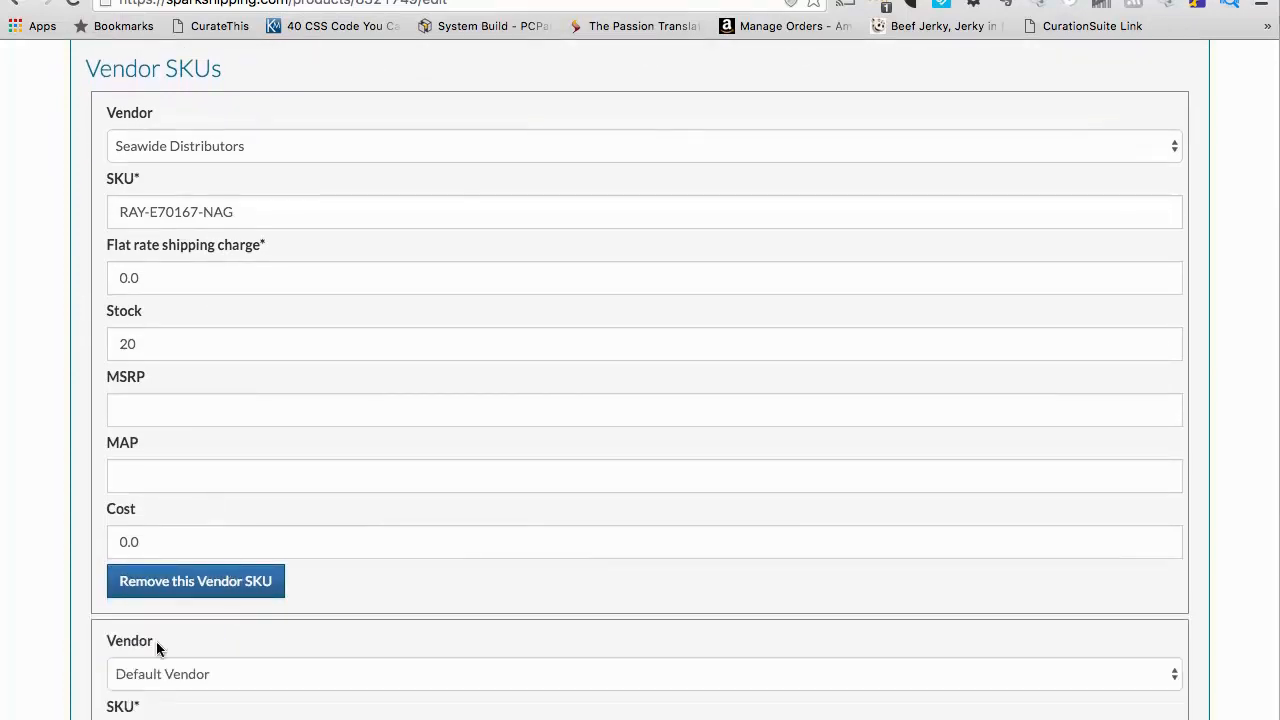
# - Set the new entry's vendor to Seawide Distributors and its SKU to SD-28293
pyautogui.scroll(-2, 156, 641)
pyautogui.scroll(-5, 168, 657)
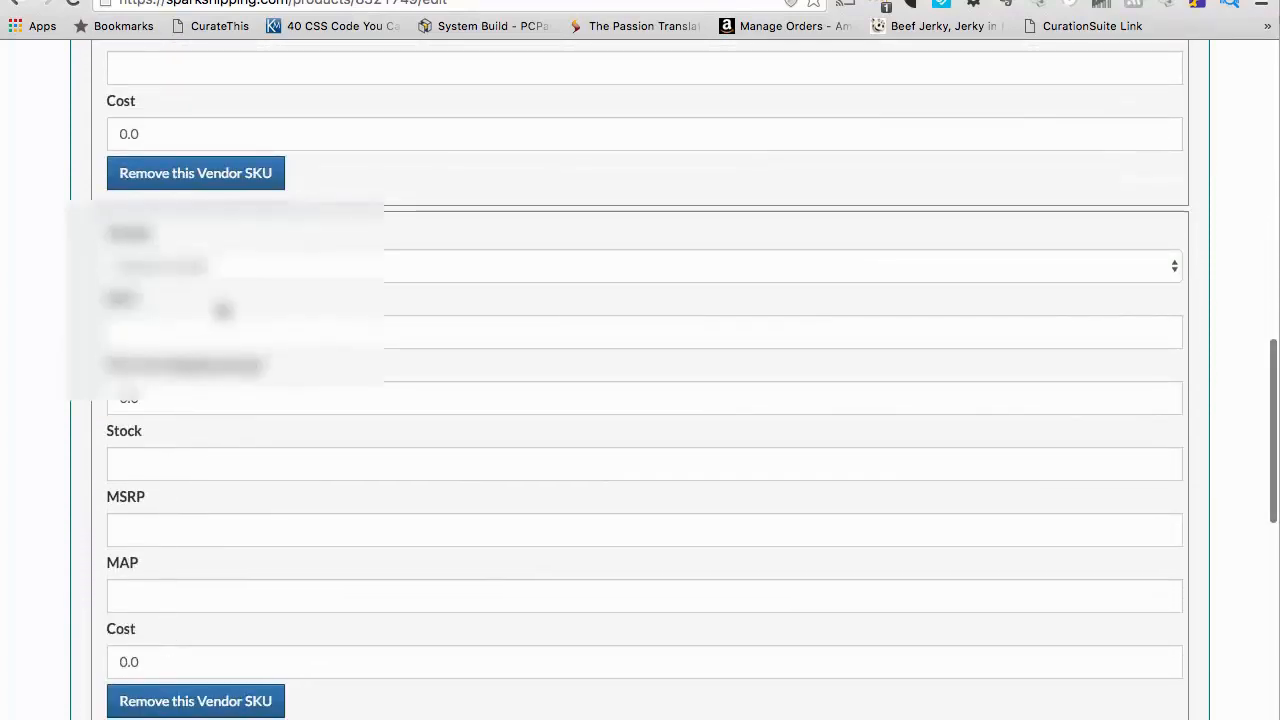
pyautogui.click(226, 266)
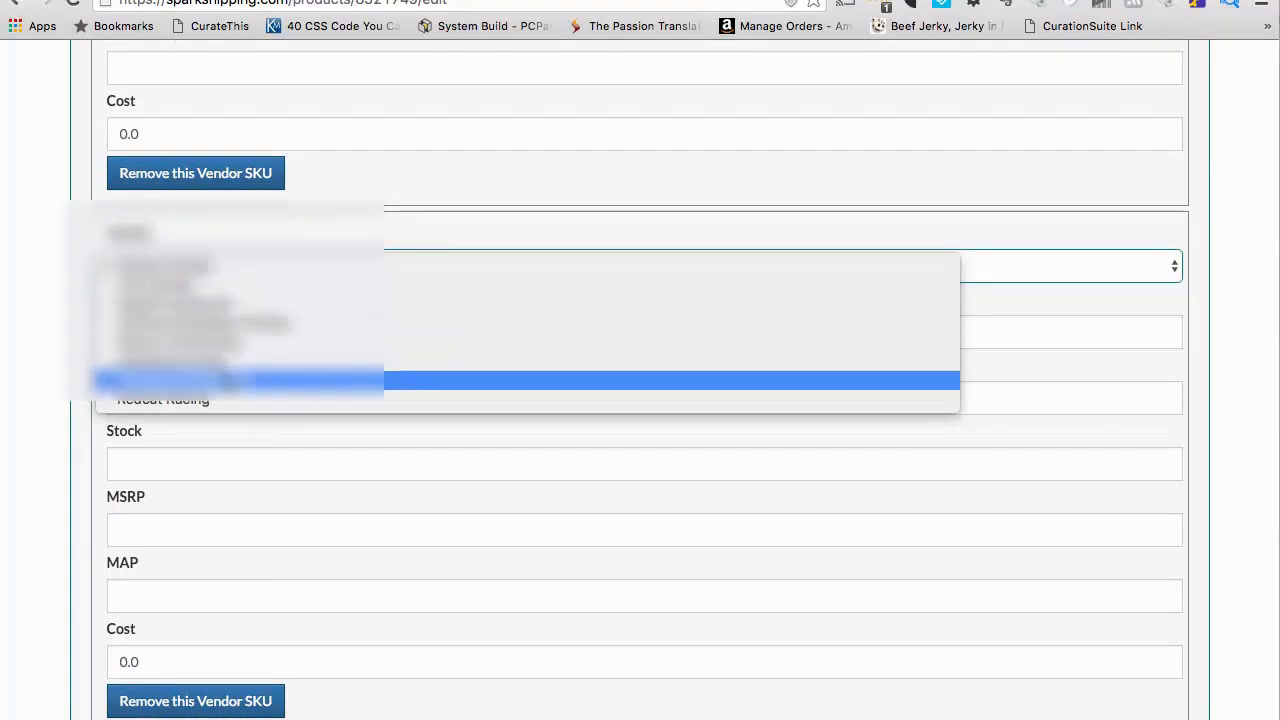
pyautogui.click(220, 380)
pyautogui.click(210, 342)
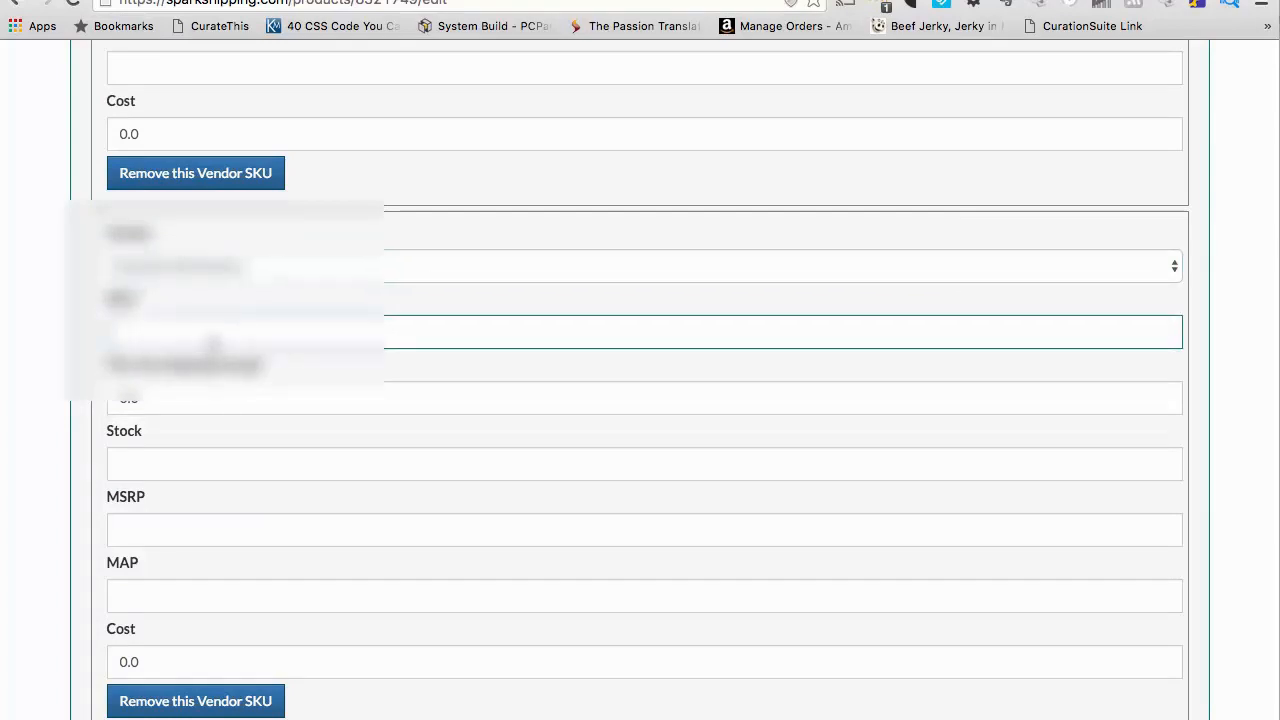
pyautogui.write('12')
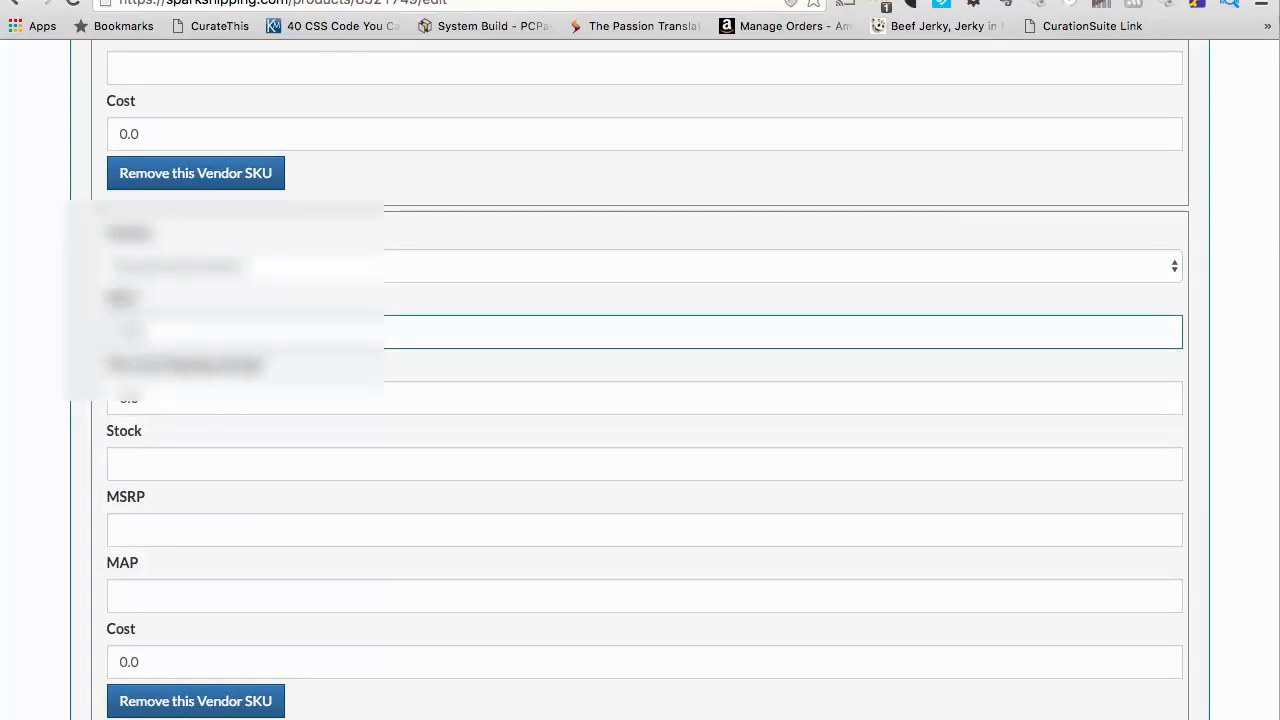
pyautogui.write('28293')
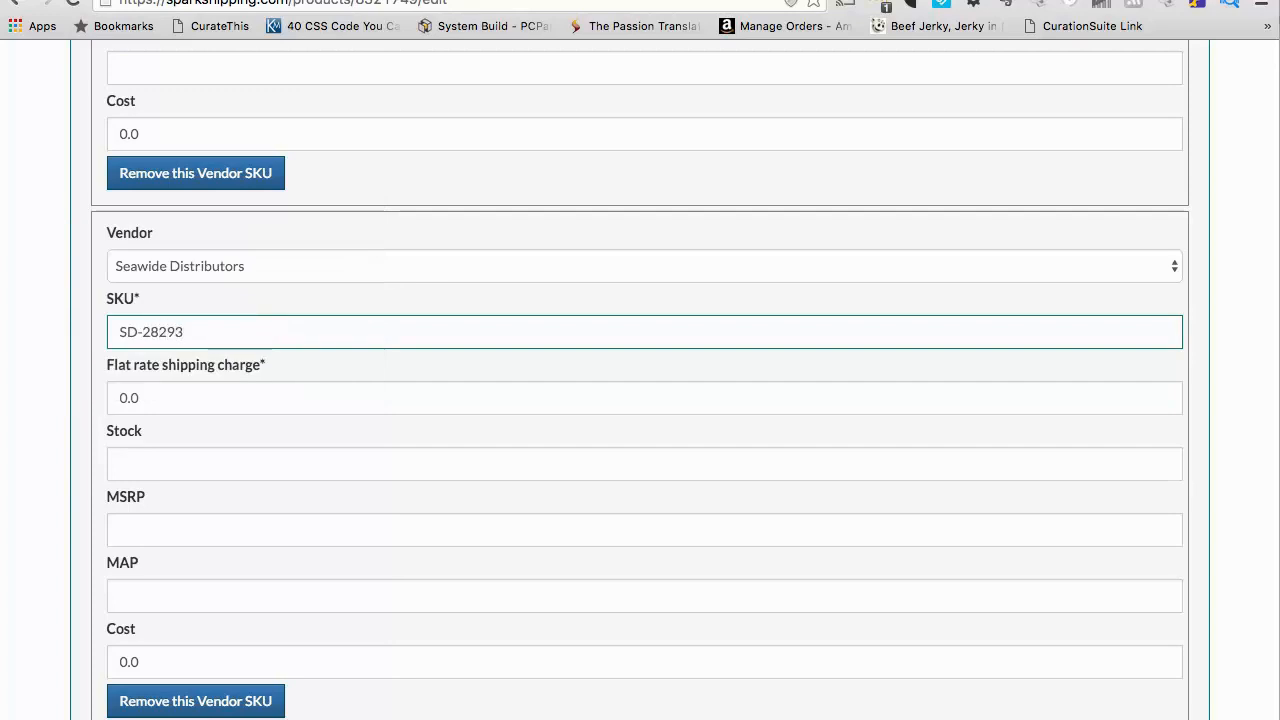
# - Compare the product's own SKU with the SKUs in both Seawide Distributors entries
pyautogui.scroll(3, 217, 400)
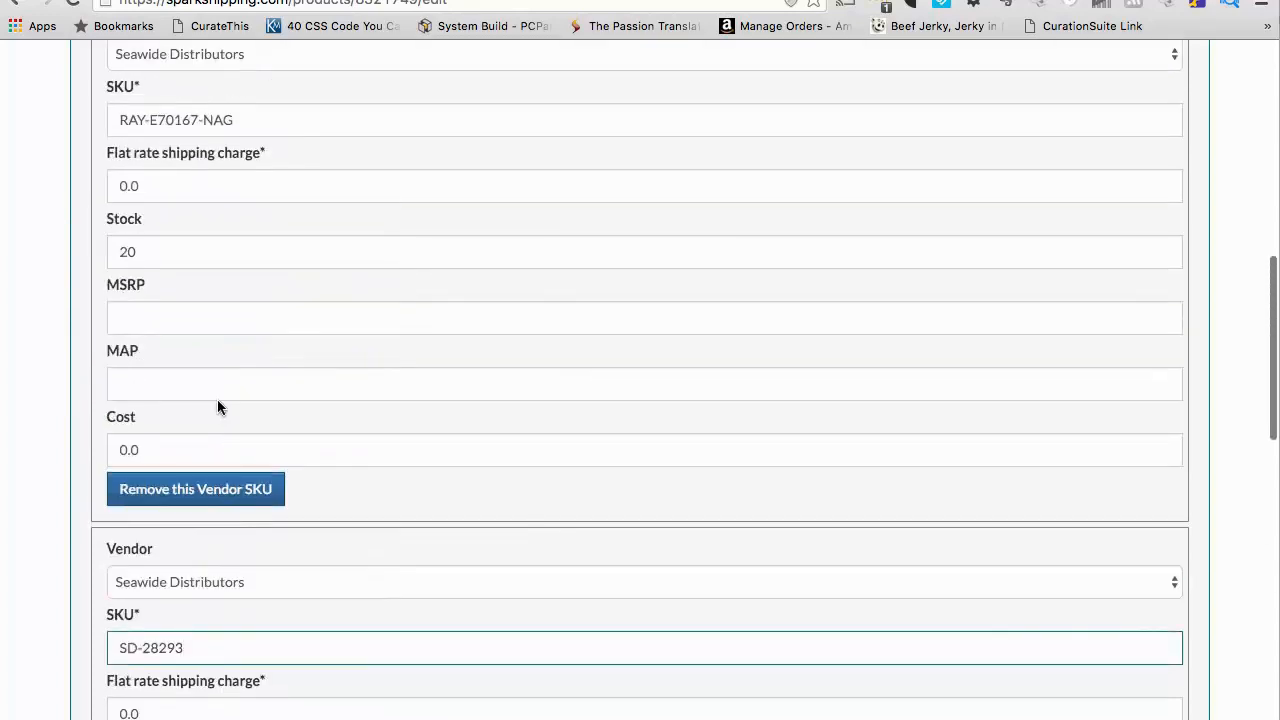
pyautogui.scroll(10, 217, 408)
pyautogui.scroll(-2, 217, 408)
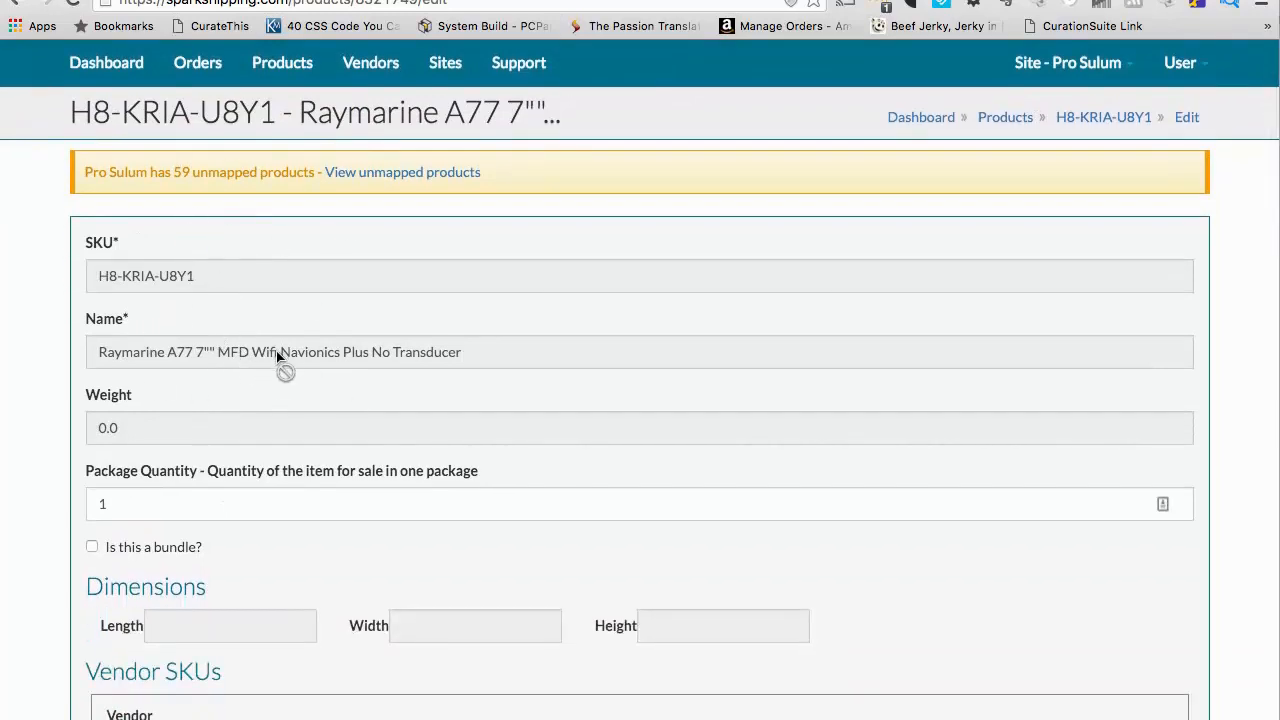
pyautogui.moveTo(195, 276); pyautogui.dragTo(90, 275)
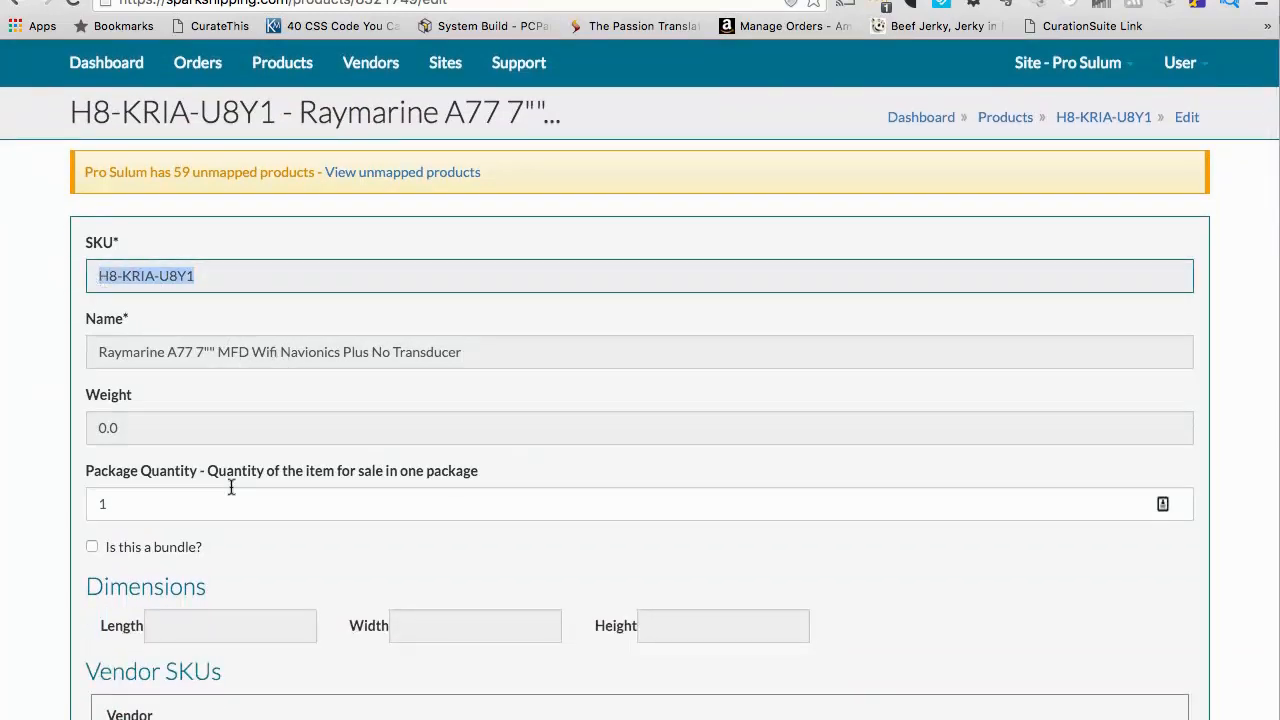
pyautogui.scroll(-10, 230, 485)
pyautogui.scroll(-5, 230, 485)
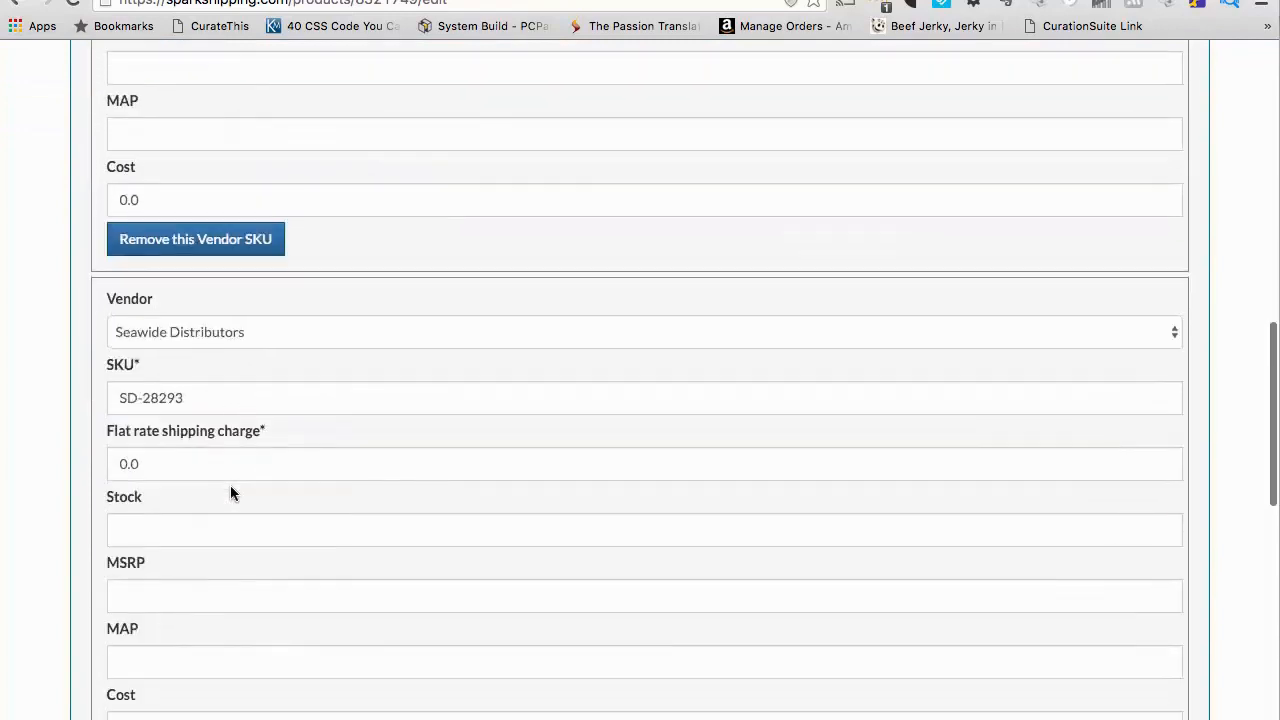
pyautogui.click(203, 286)
pyautogui.scroll(5, 203, 286)
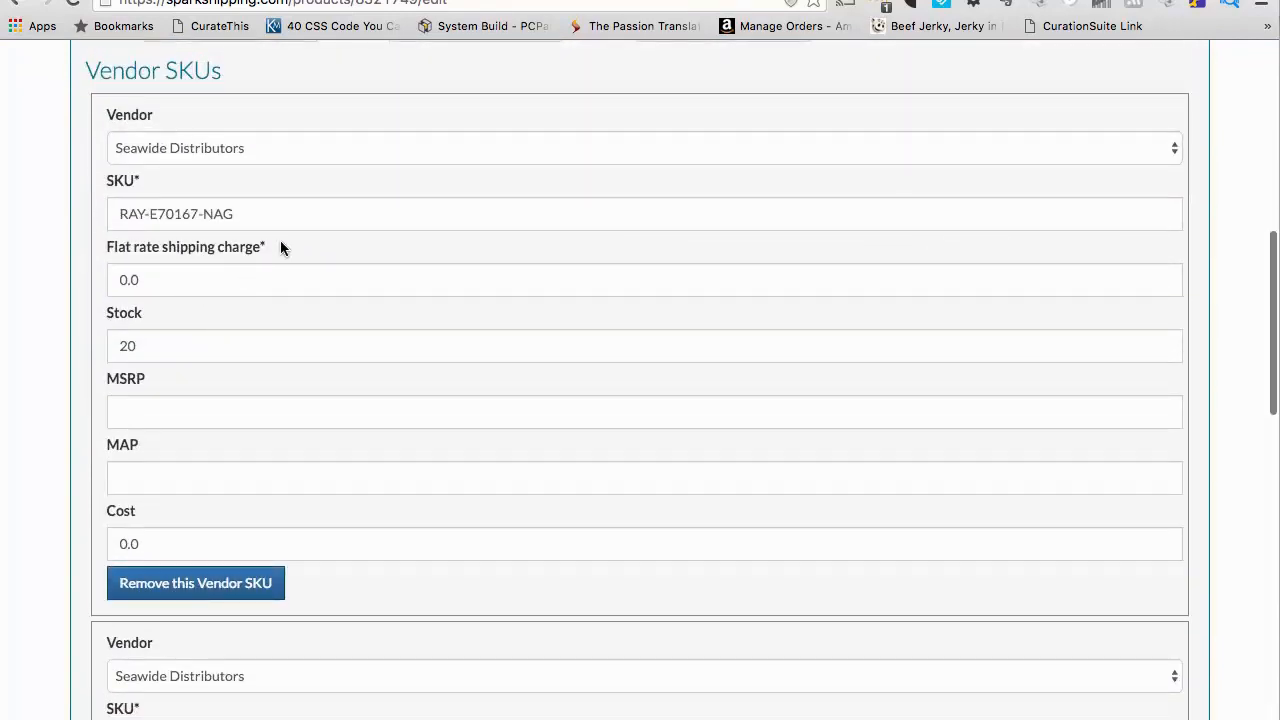
# - Compare the SKU RAY-E70167-NAG in the first Seawide Distributors entry with SD-28293 in the second entry
pyautogui.moveTo(268, 216); pyautogui.dragTo(104, 210)
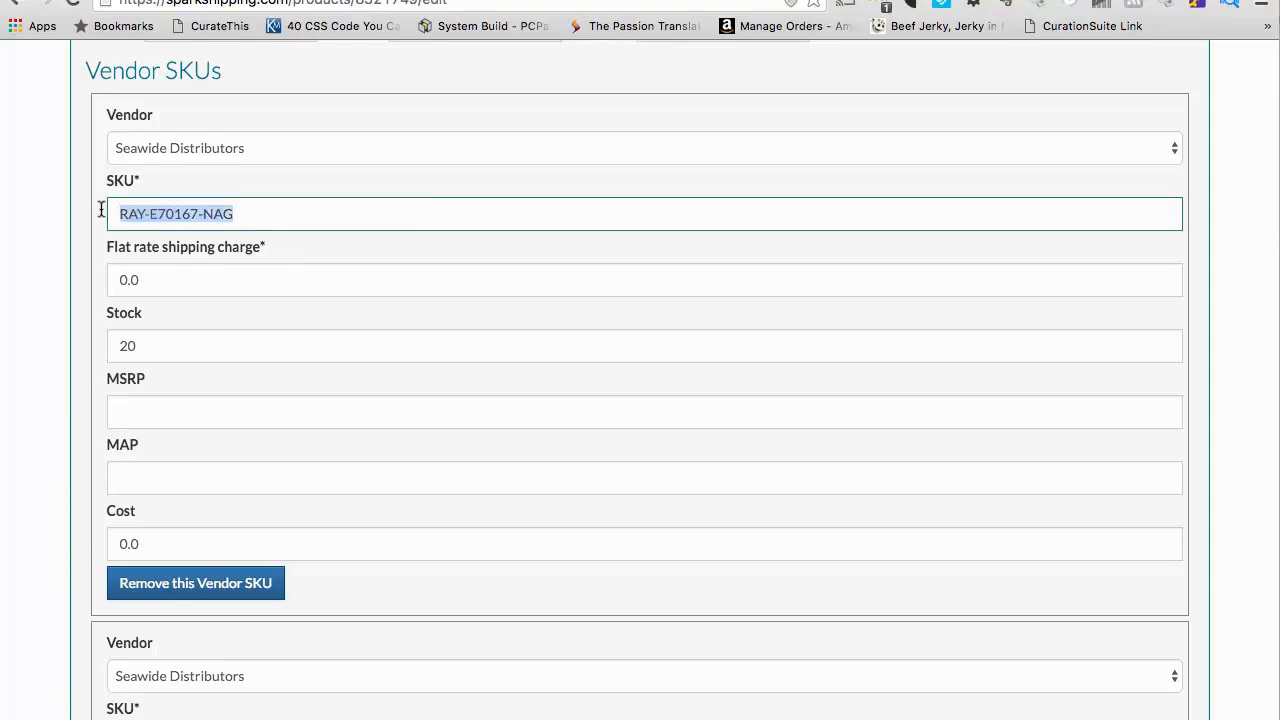
pyautogui.scroll(-4, 220, 409)
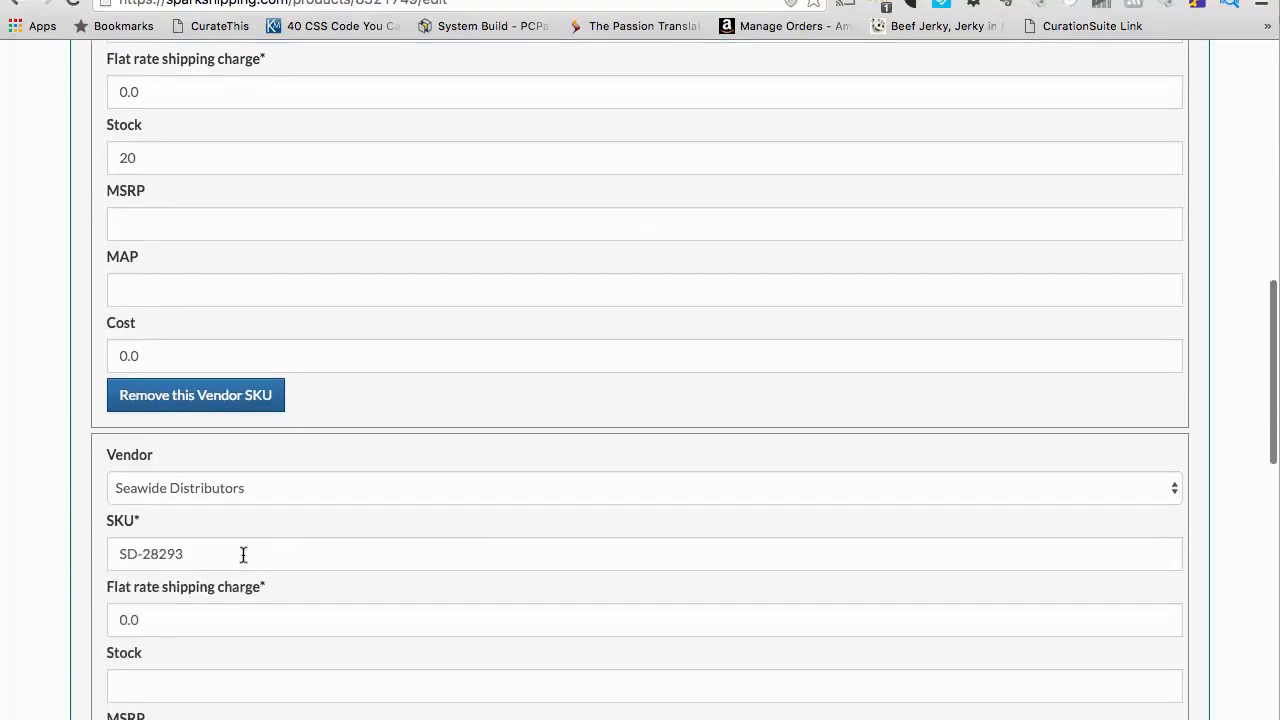
pyautogui.moveTo(241, 556); pyautogui.dragTo(107, 555)
pyautogui.scroll(-3, 140, 610)
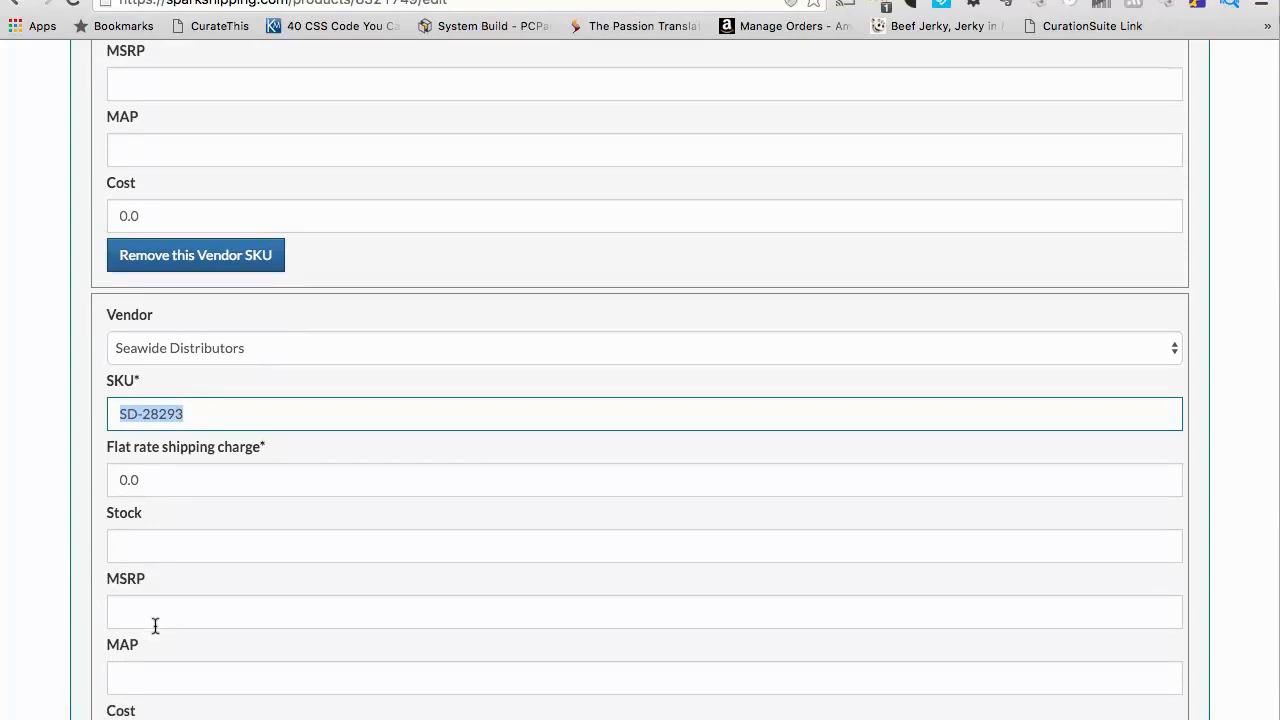
pyautogui.scroll(-1, 155, 625)
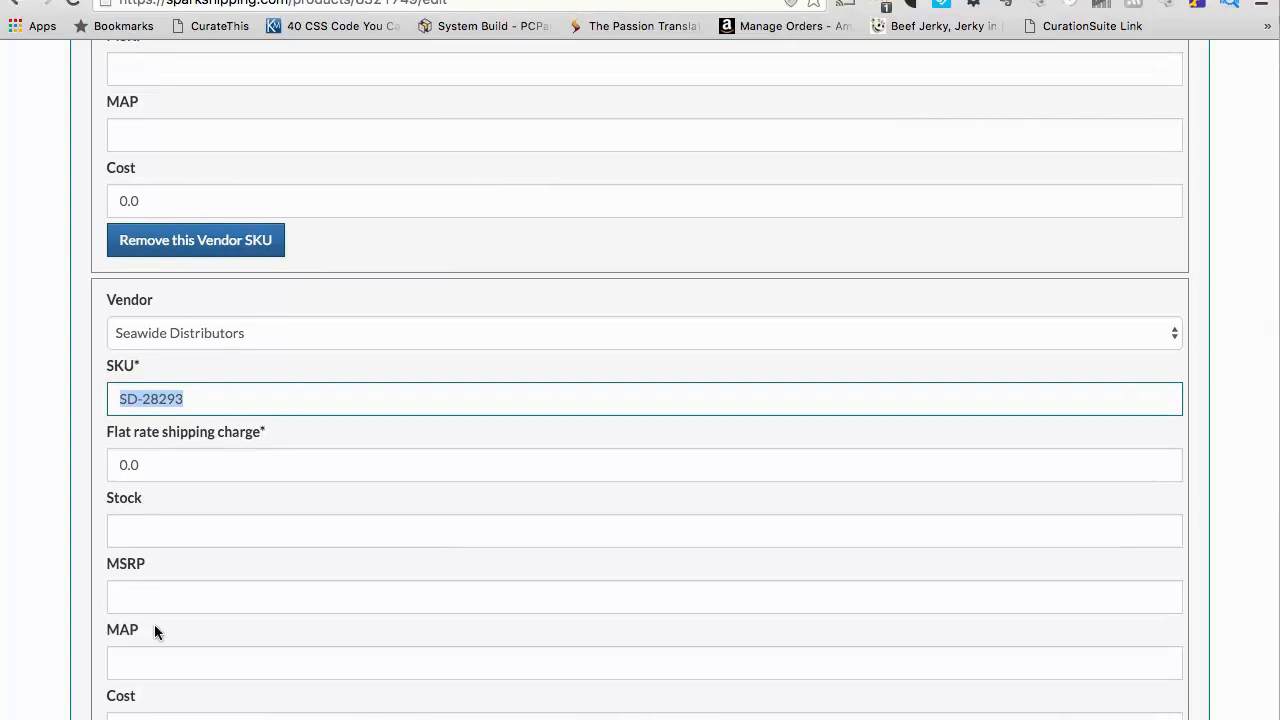
pyautogui.scroll(-2, 154, 625)
pyautogui.scroll(4, 154, 625)
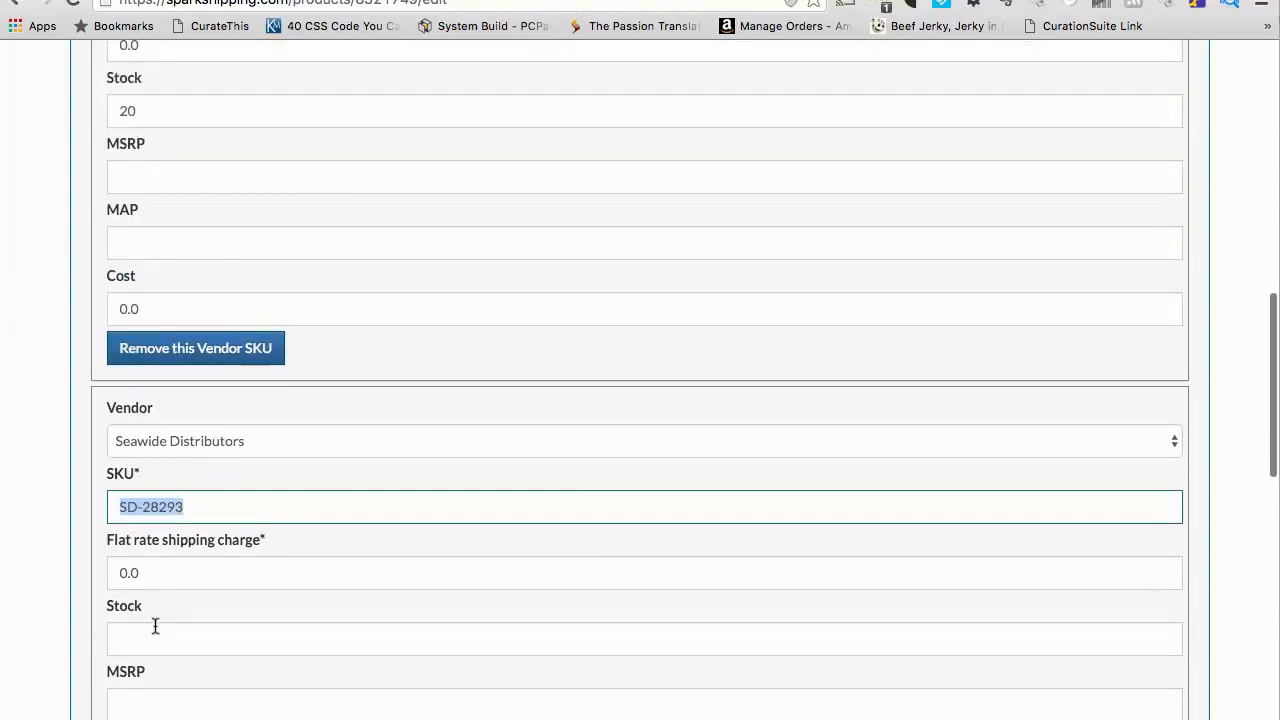
pyautogui.scroll(2, 155, 626)
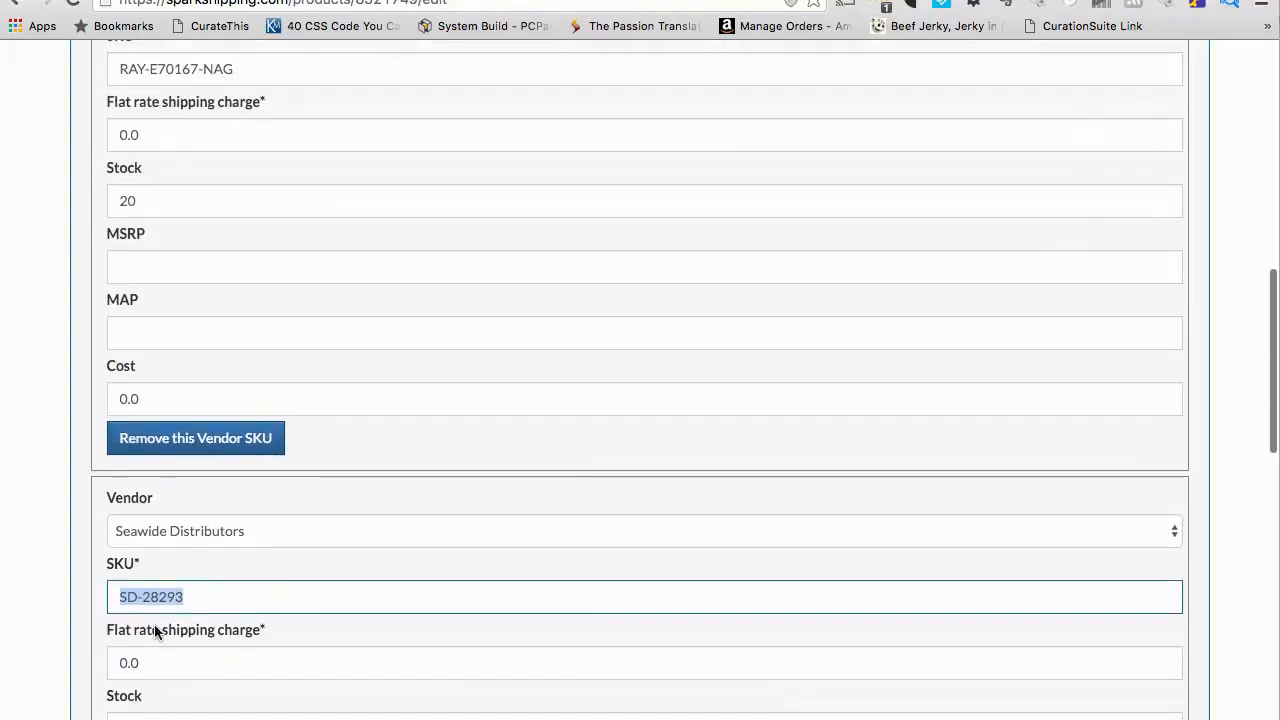
pyautogui.scroll(10, 155, 631)
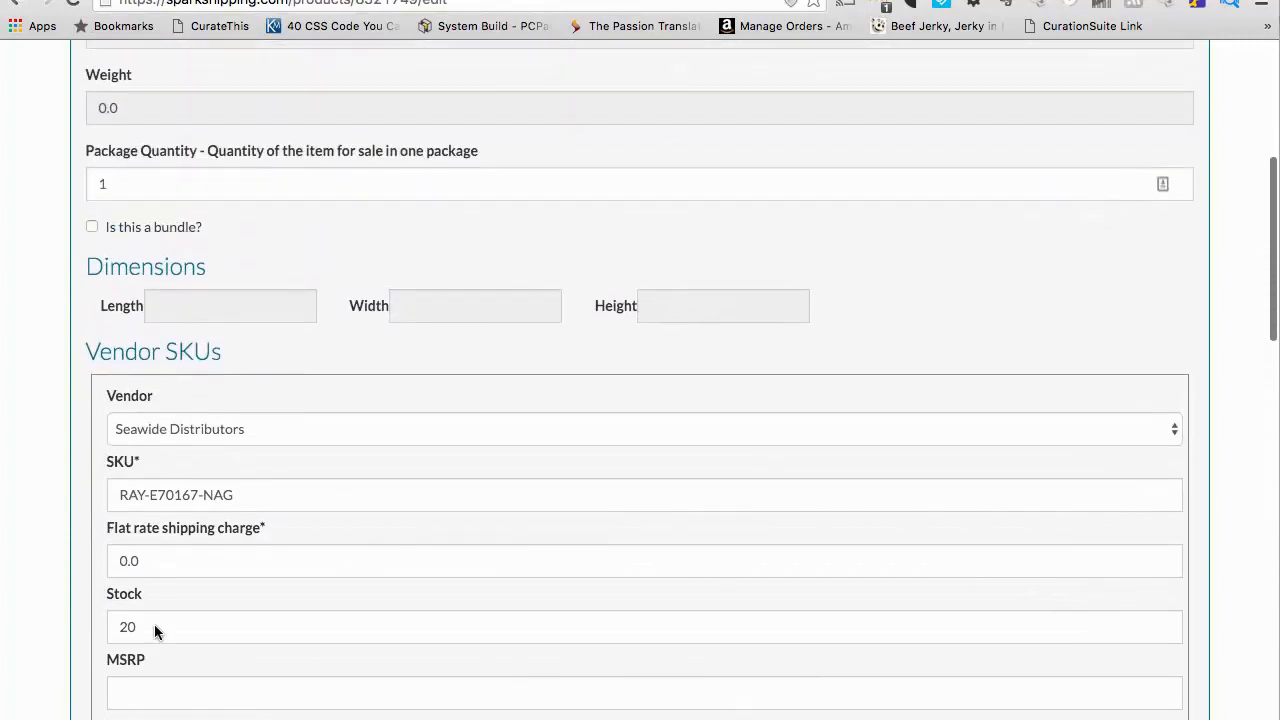
pyautogui.scroll(1, 154, 624)
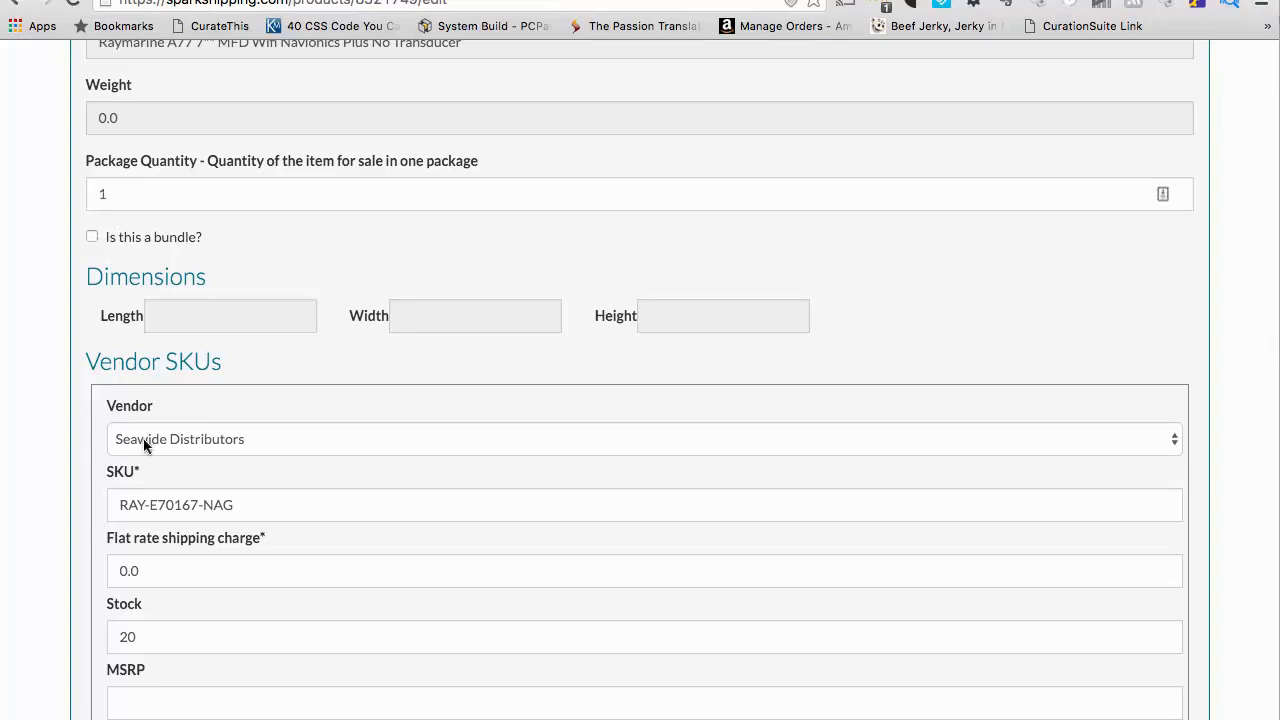
pyautogui.scroll(-2, 143, 445)
pyautogui.scroll(-5, 146, 456)
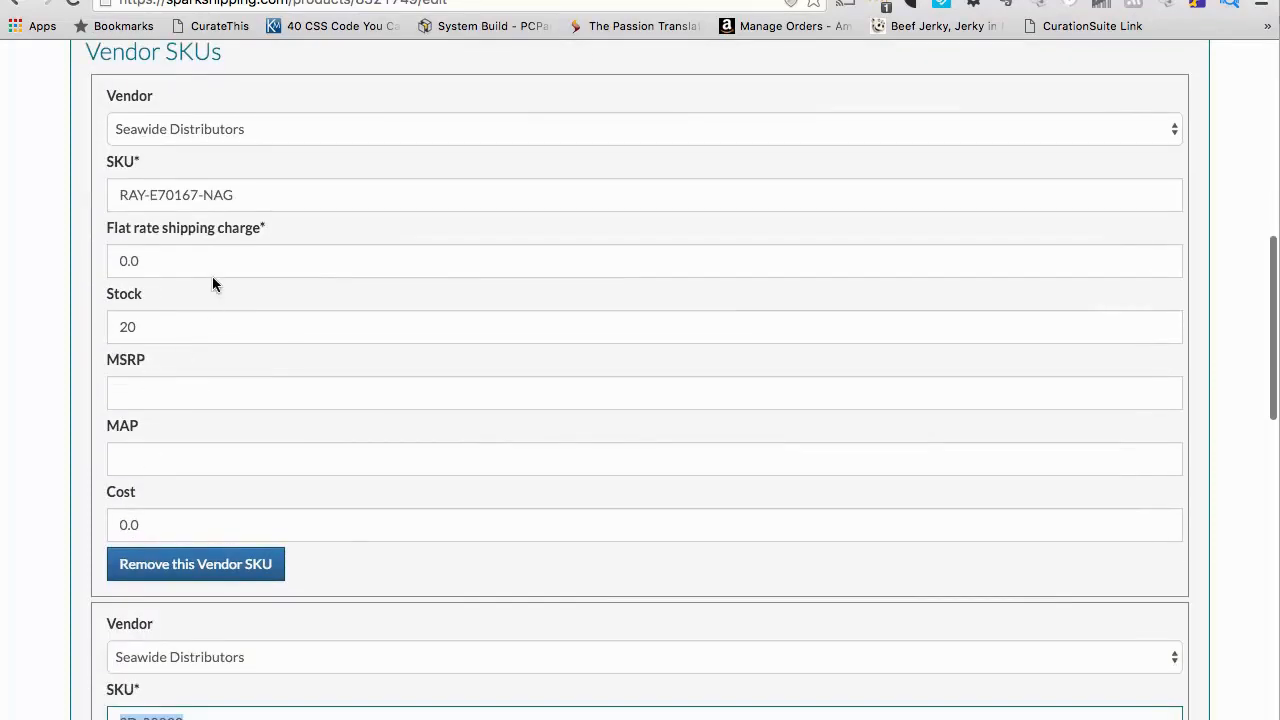
pyautogui.scroll(2, 212, 276)
pyautogui.scroll(1, 212, 278)
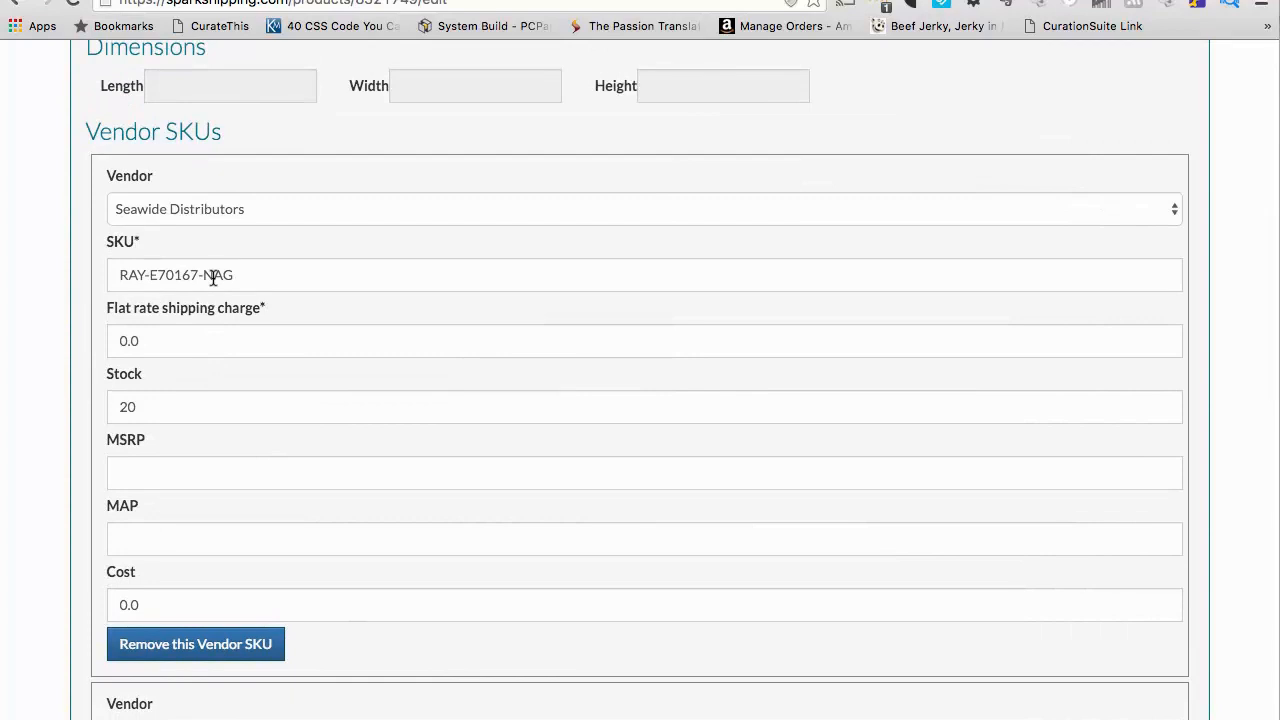
pyautogui.scroll(-7, 212, 278)
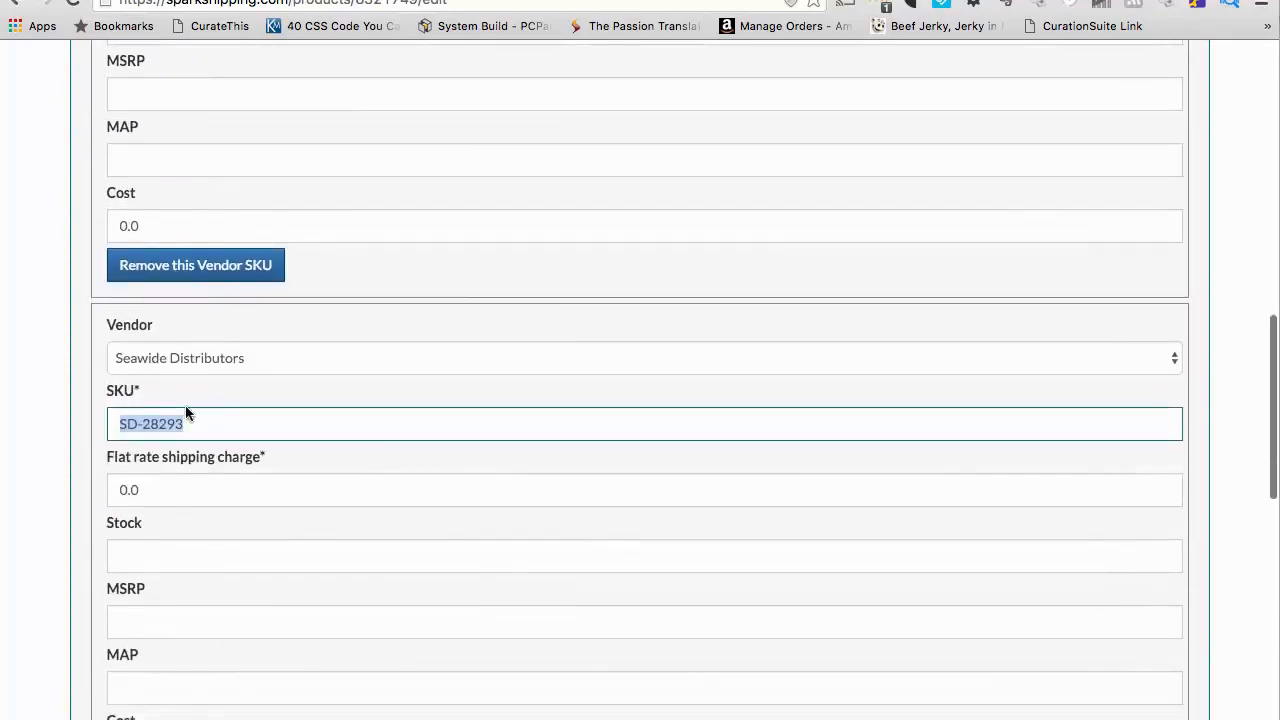
pyautogui.scroll(7, 181, 432)
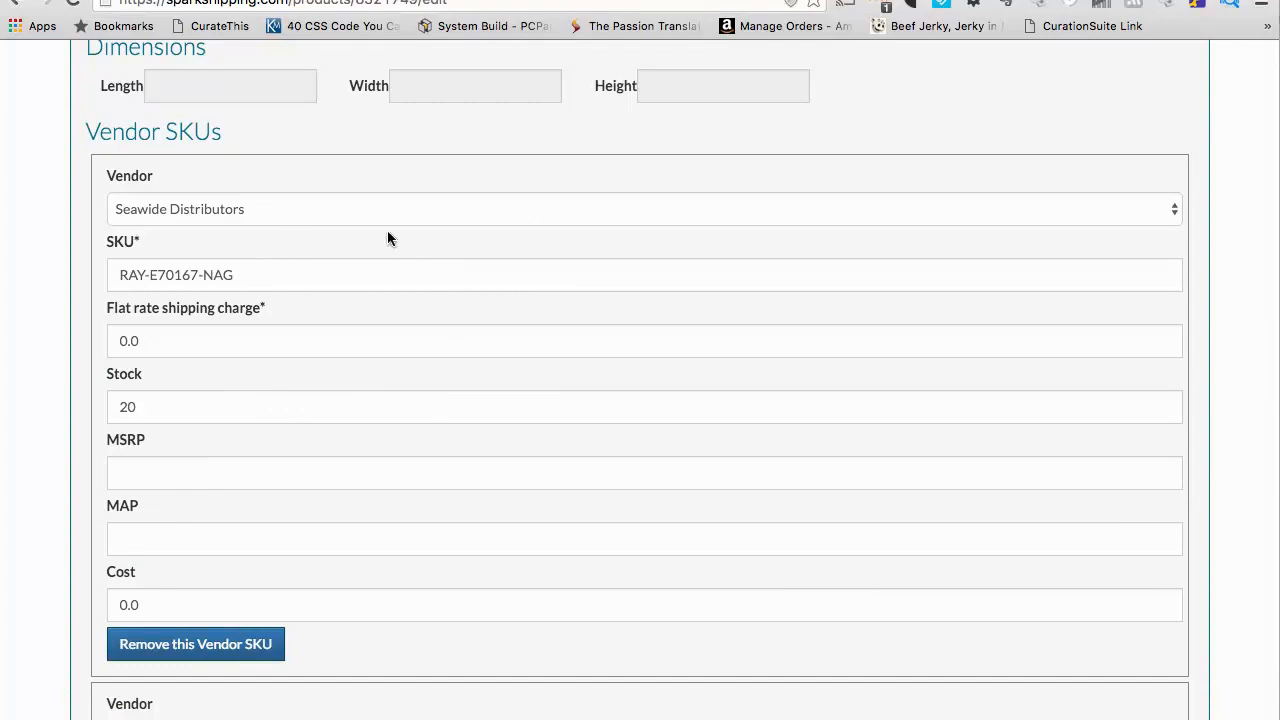
# - Examine the first vendor entry's SKU and stock, and compare them with the same fields in the SD-28293 entry
pyautogui.click(257, 276)
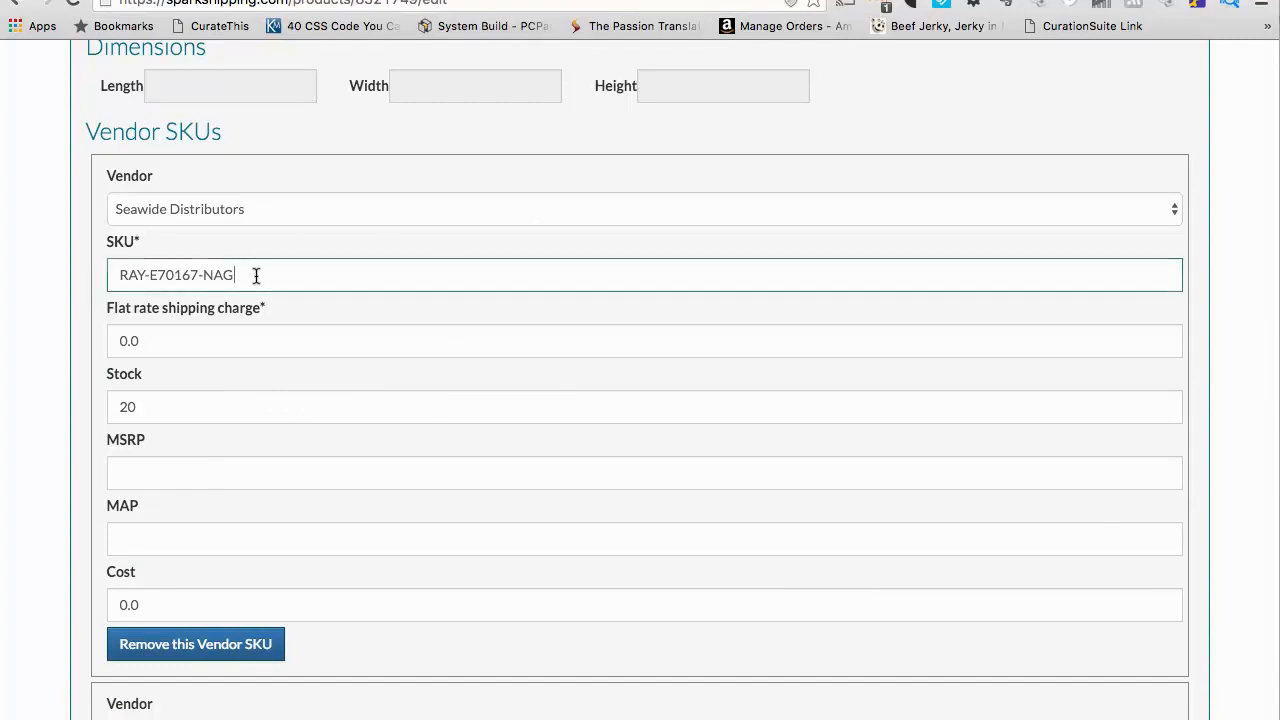
pyautogui.moveTo(334, 277); pyautogui.dragTo(73, 274)
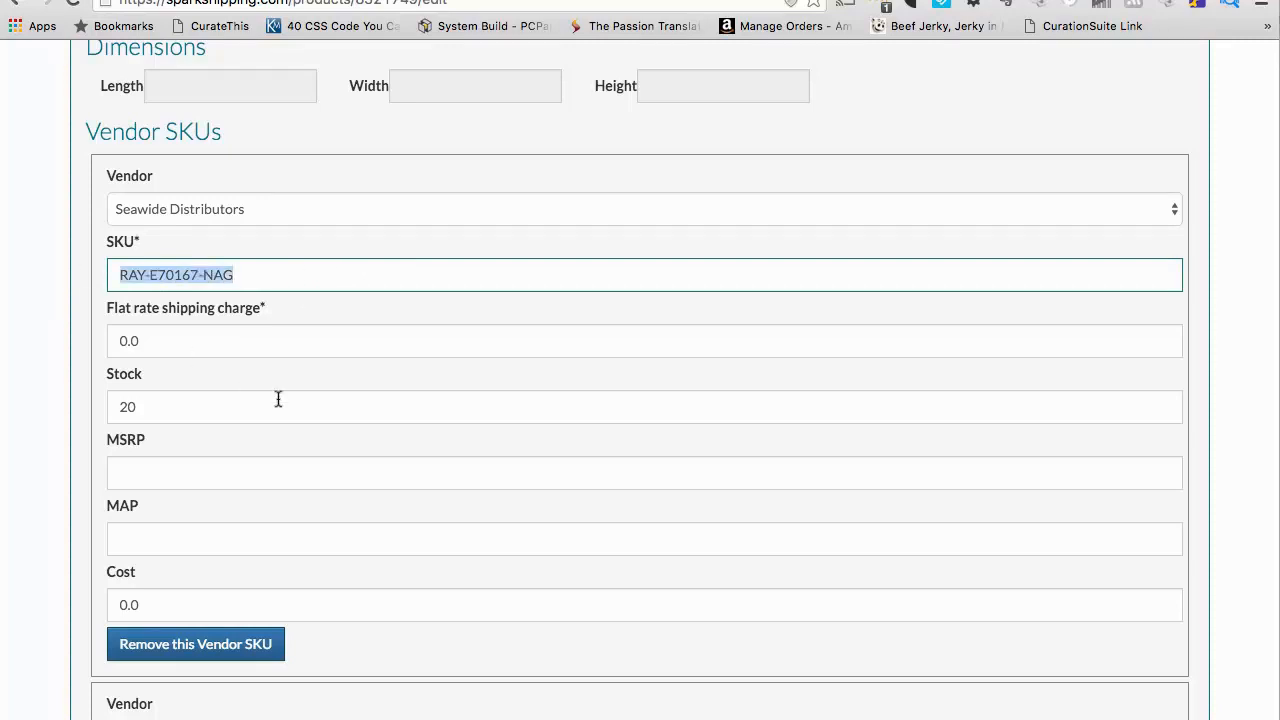
pyautogui.click(306, 363)
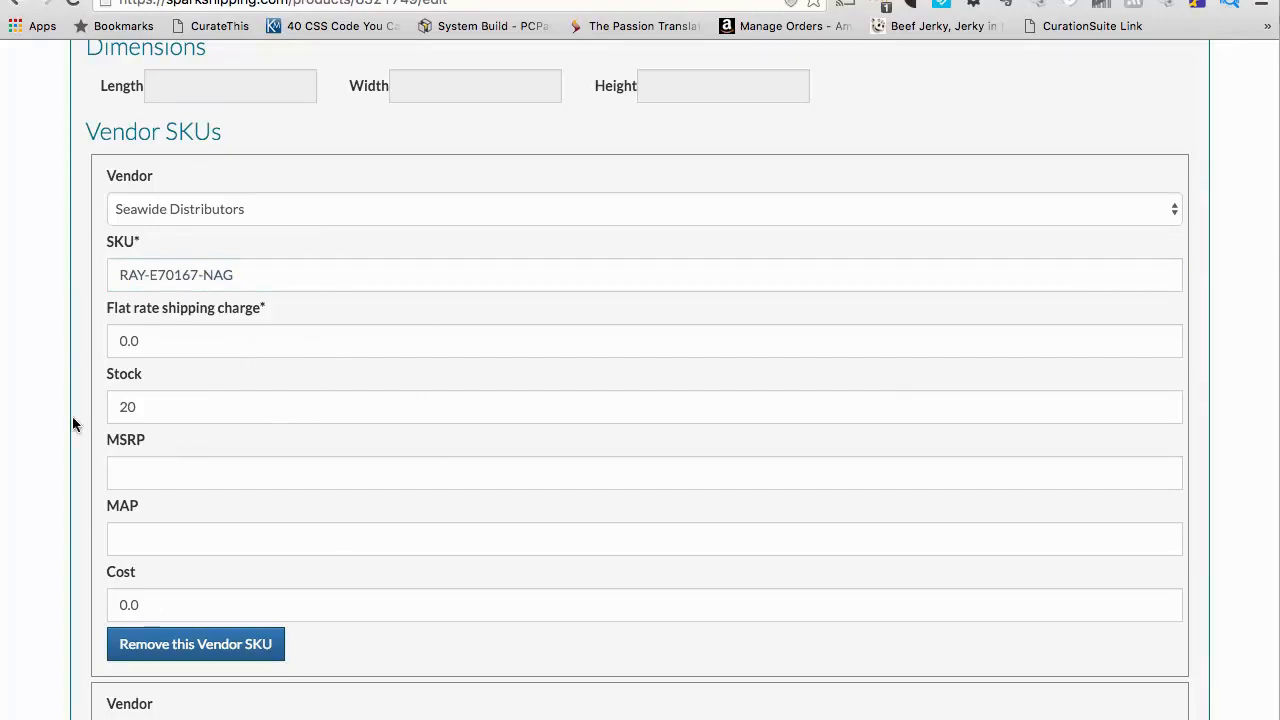
pyautogui.moveTo(158, 414); pyautogui.dragTo(80, 416)
pyautogui.scroll(-10, 182, 593)
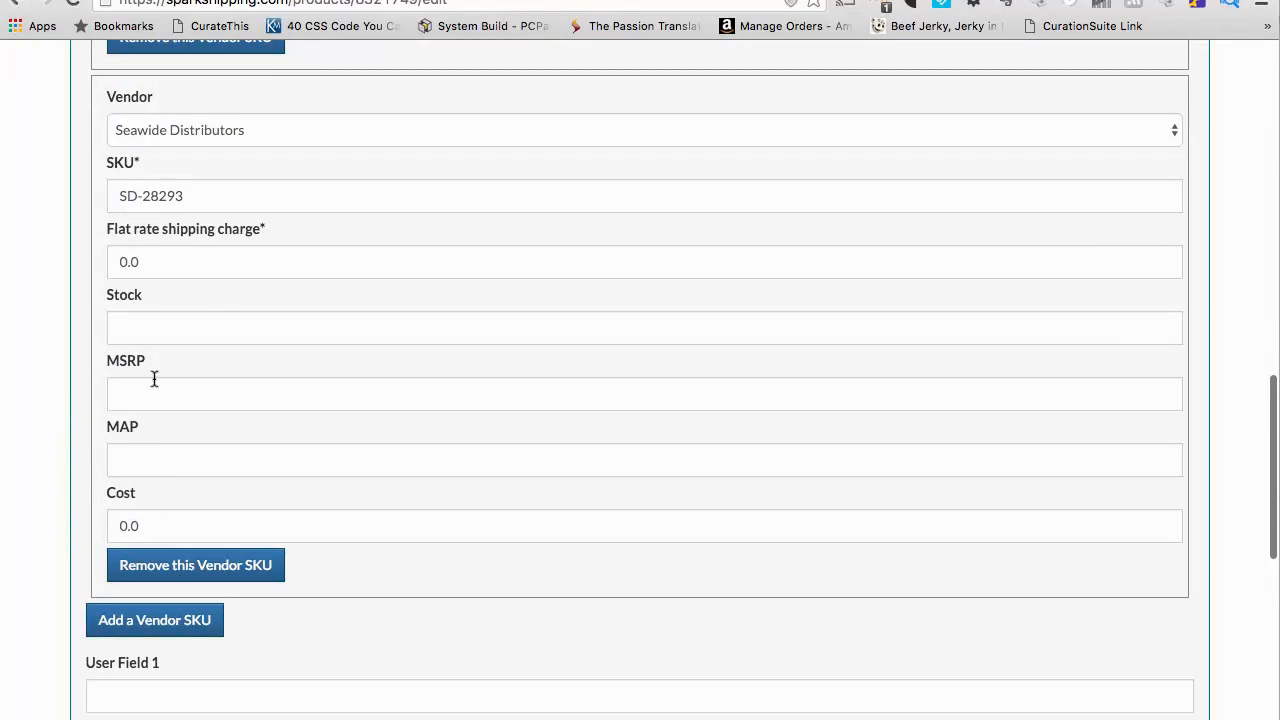
pyautogui.scroll(-3, 204, 447)
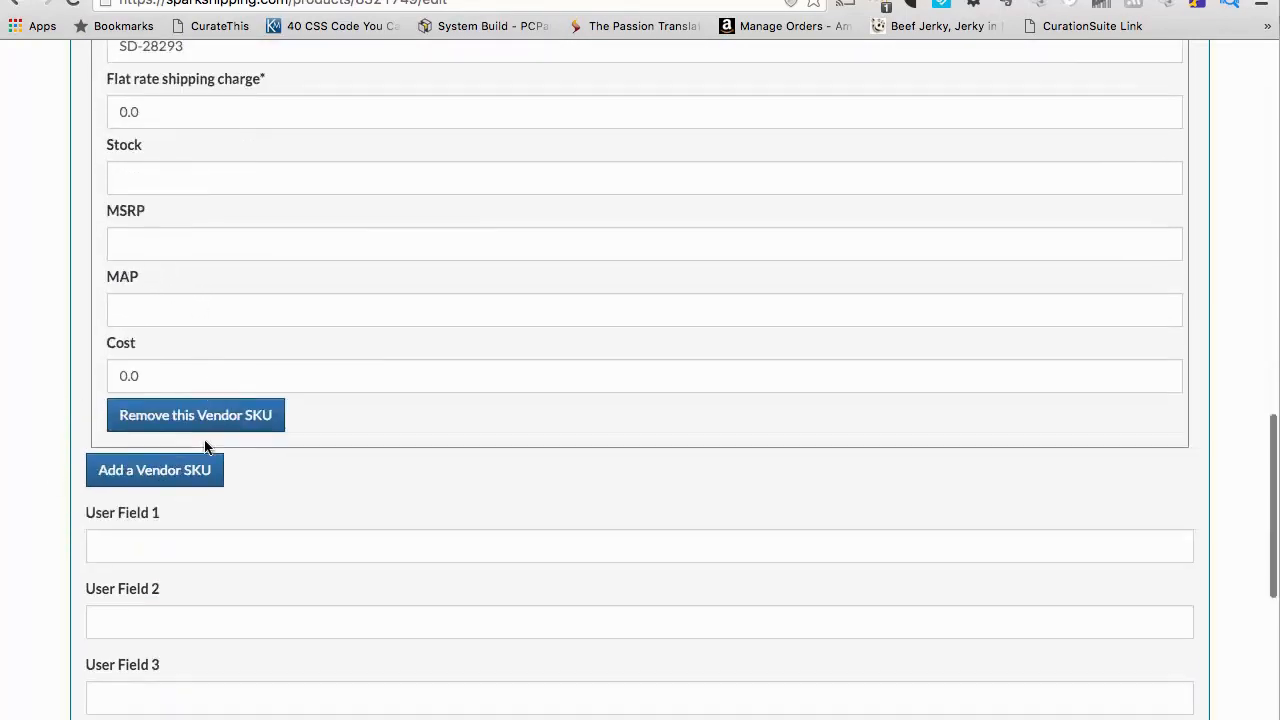
pyautogui.scroll(7, 191, 389)
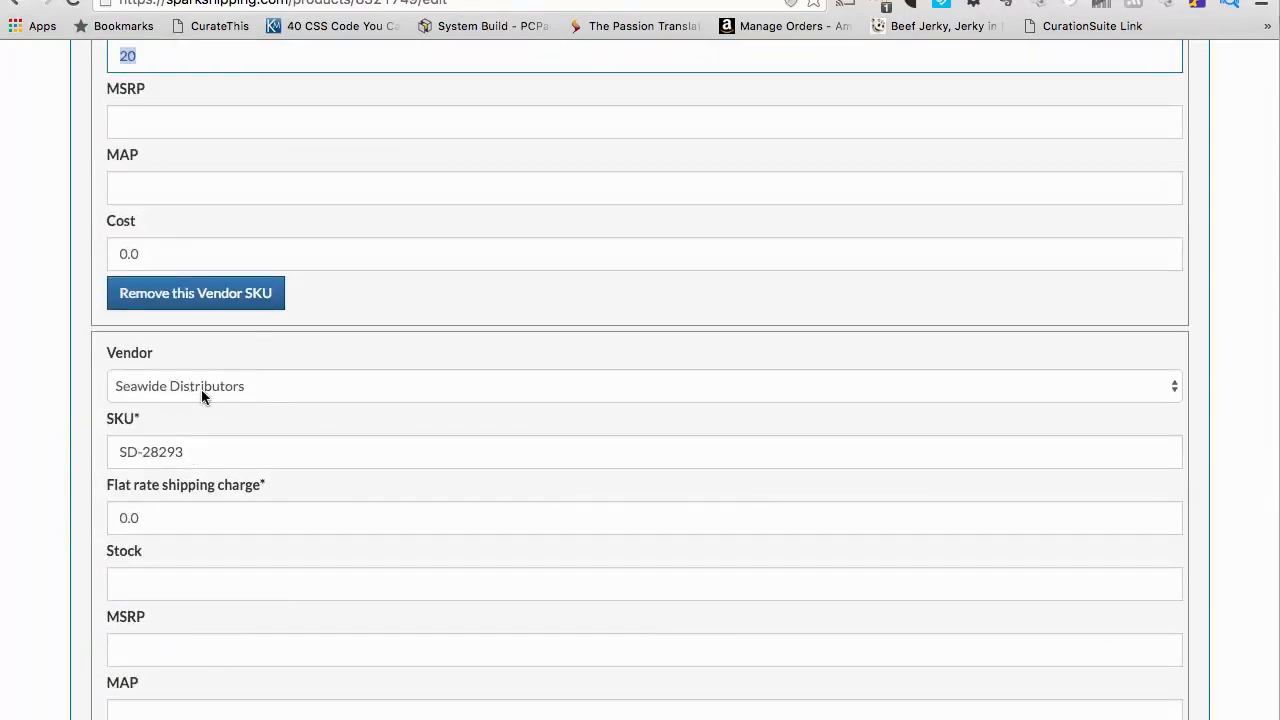
pyautogui.scroll(3, 317, 418)
pyautogui.scroll(2, 317, 418)
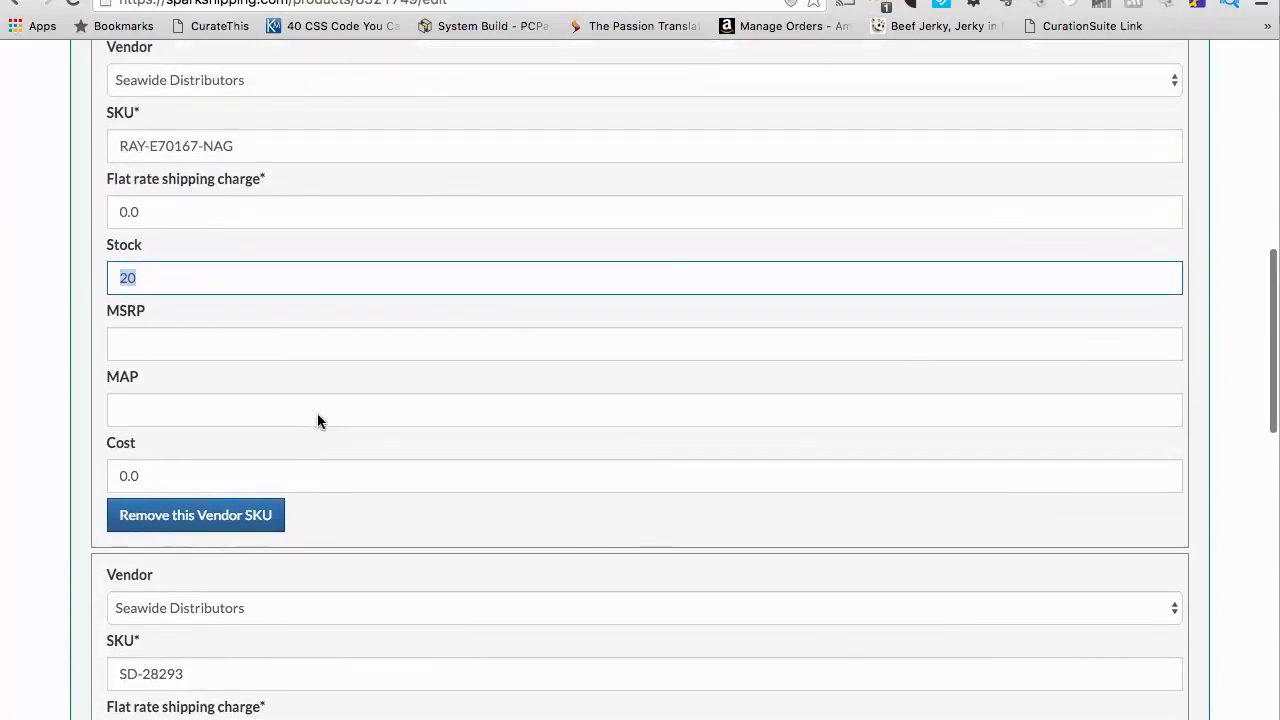
pyautogui.click(238, 160)
pyautogui.scroll(-4, 315, 390)
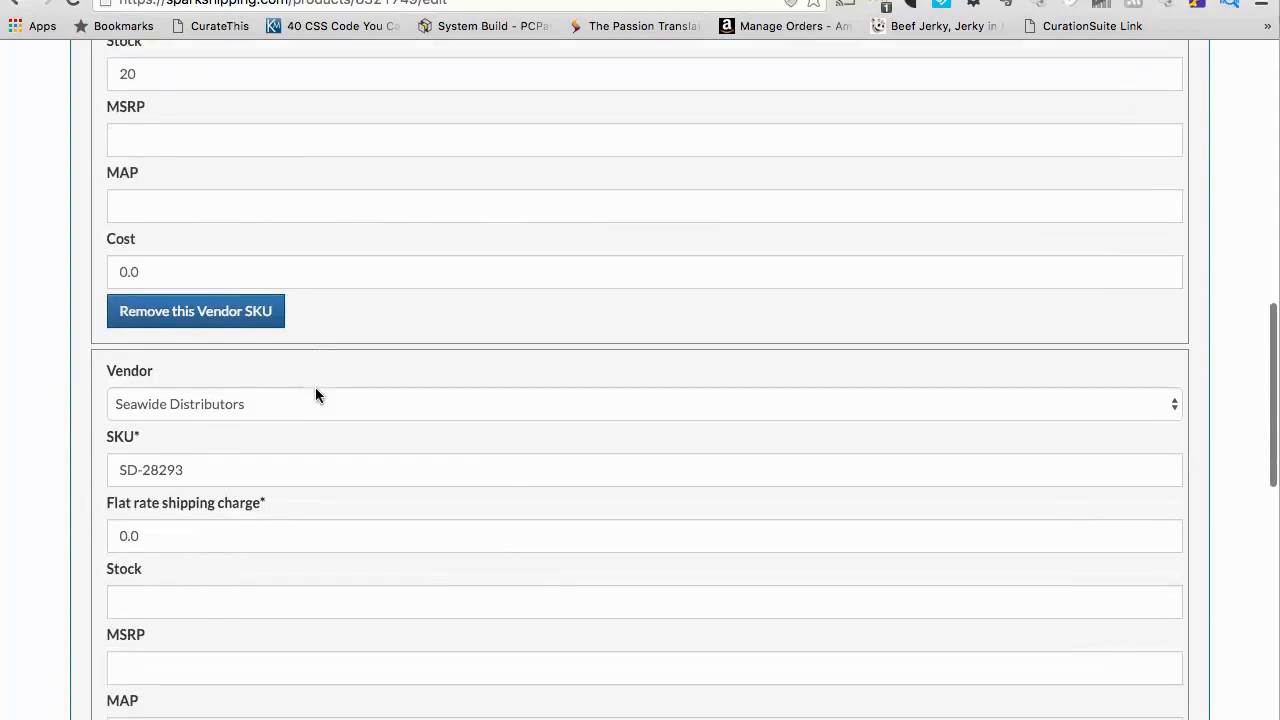
pyautogui.click(277, 530)
pyautogui.scroll(-2, 277, 530)
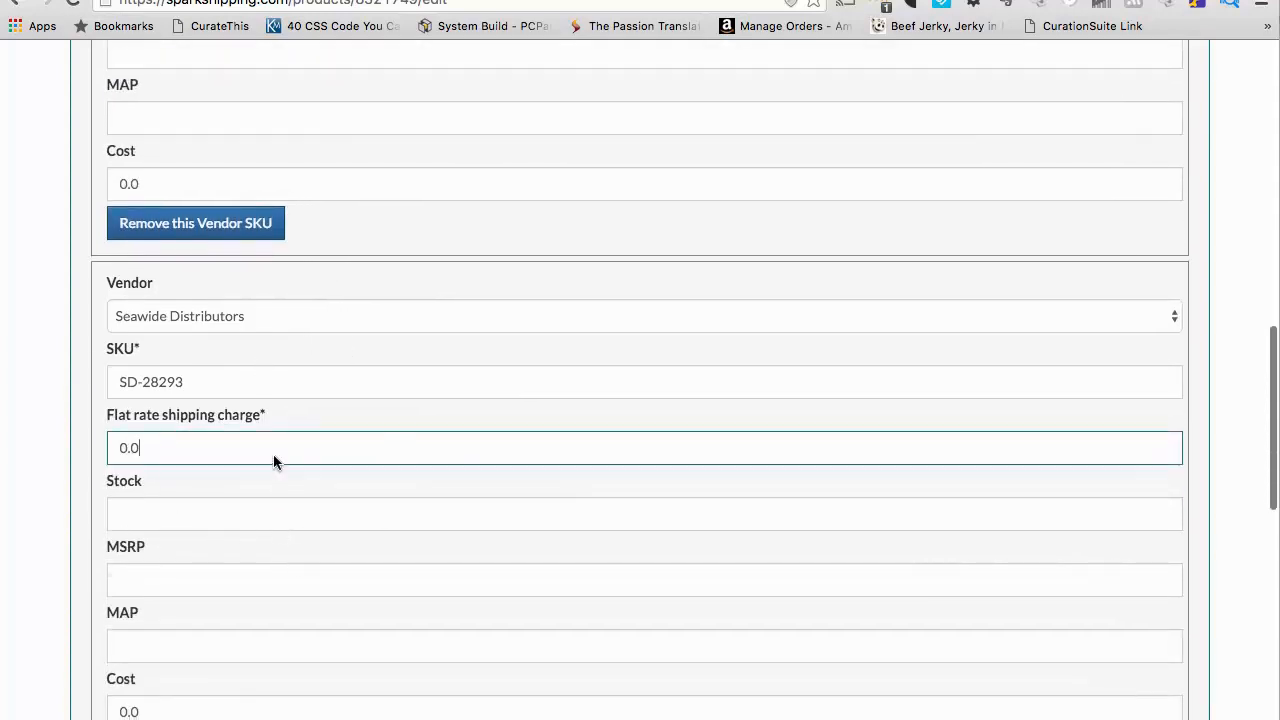
pyautogui.scroll(8, 271, 493)
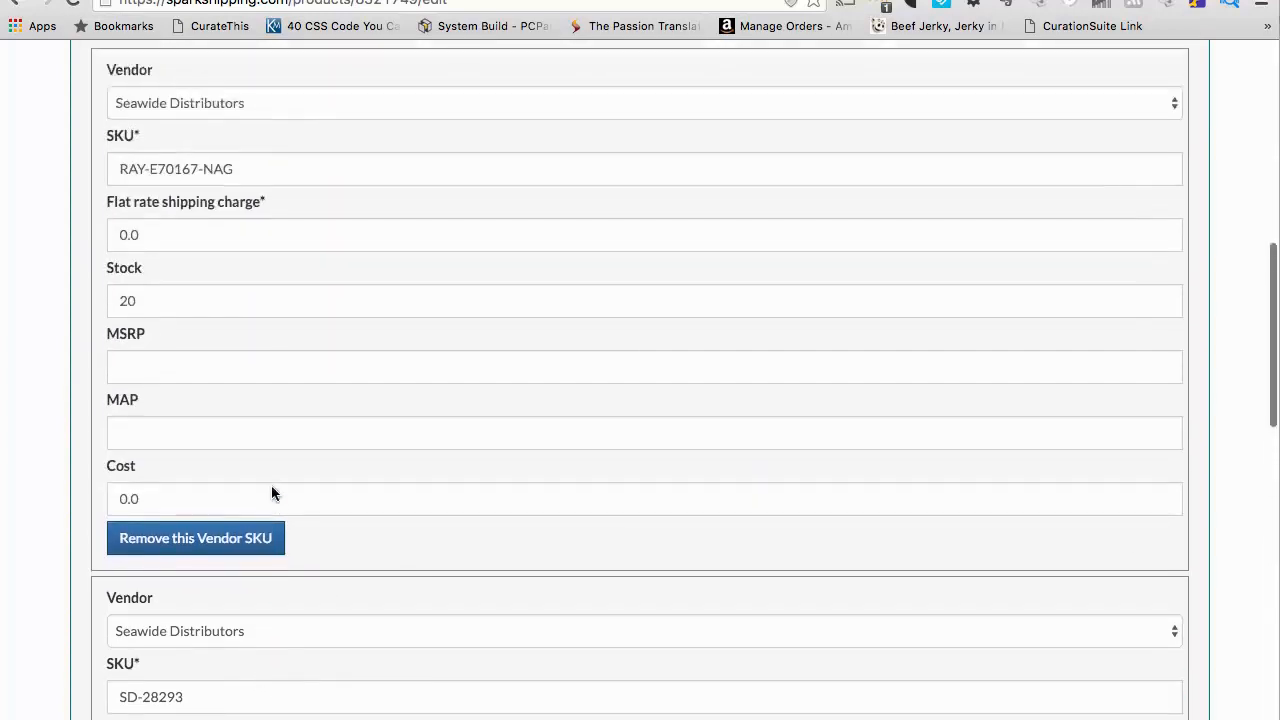
# - Mark the product as a bundle and add further blank vendor SKU entries below the SD-28293 entry
pyautogui.scroll(10, 271, 493)
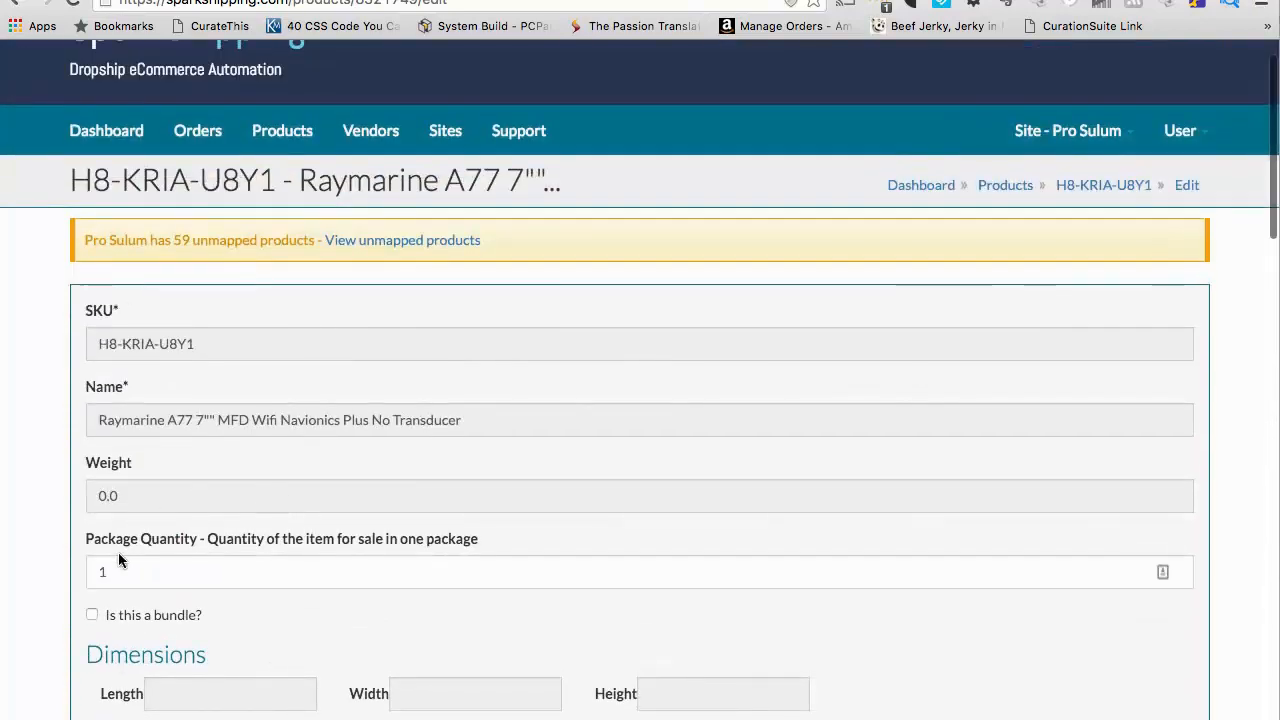
pyautogui.scroll(-3, 97, 615)
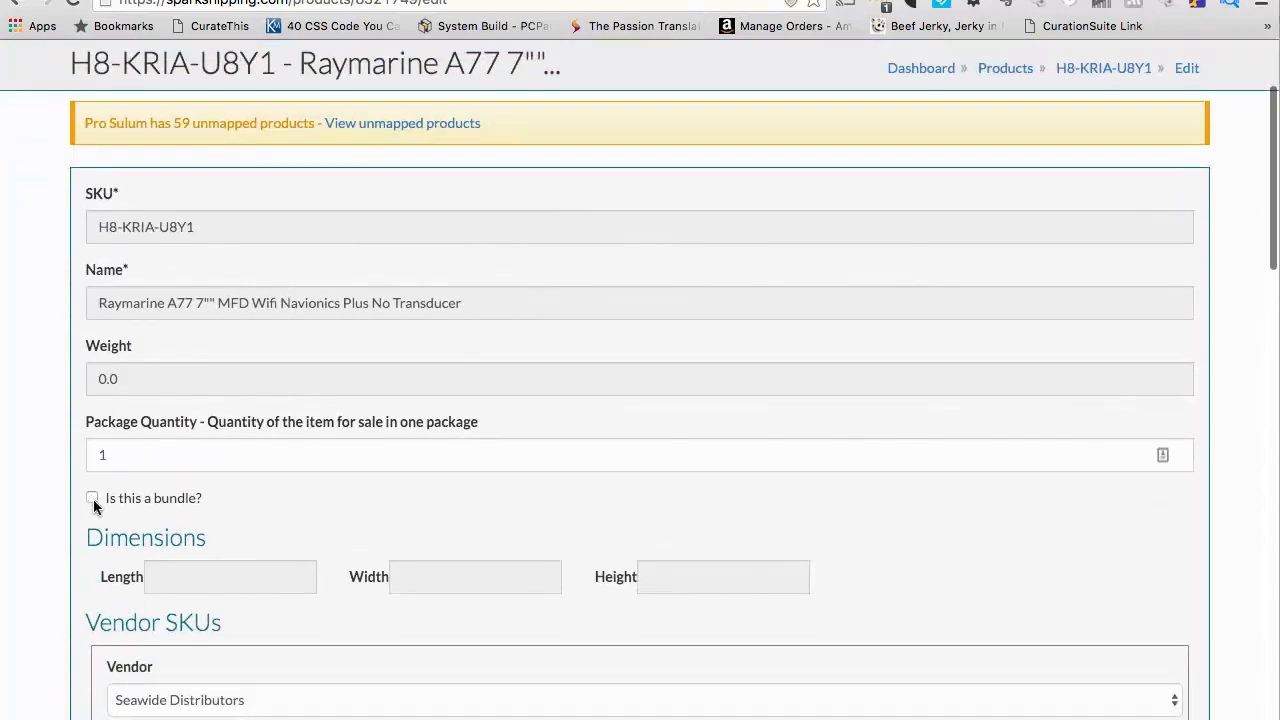
pyautogui.click(92, 499)
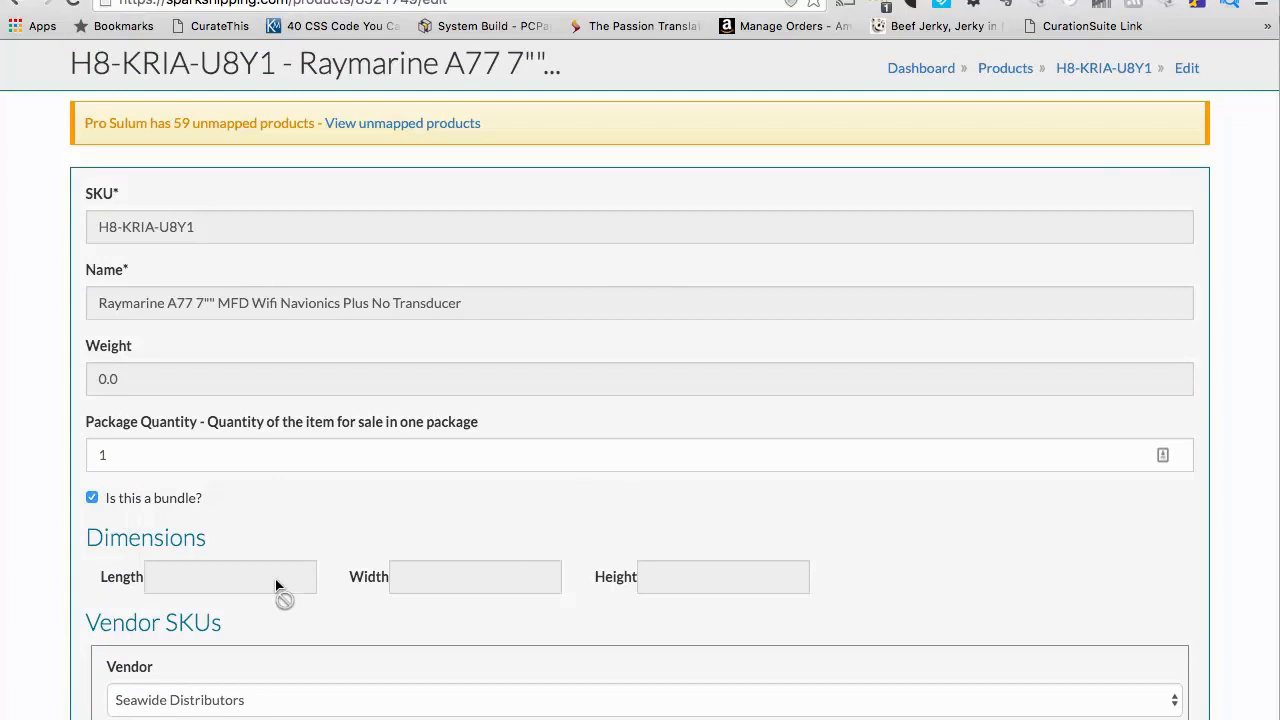
pyautogui.scroll(-10, 276, 586)
pyautogui.scroll(-15, 167, 539)
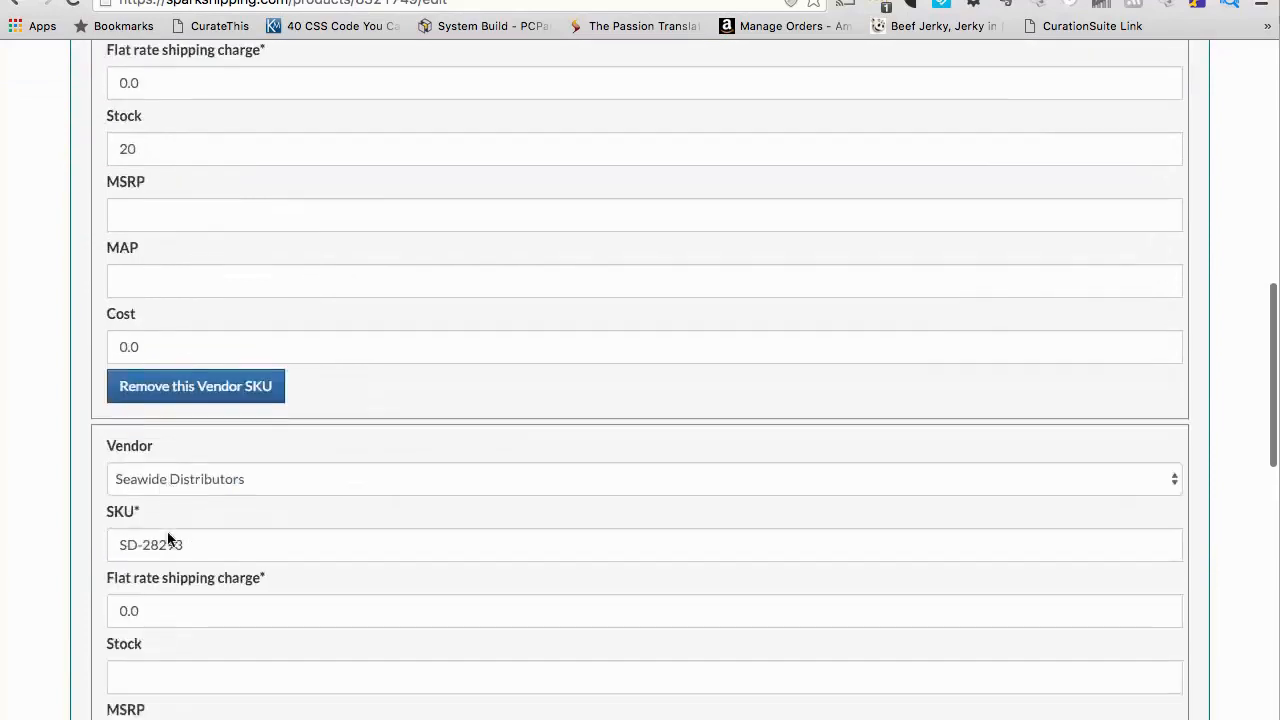
pyautogui.scroll(-3, 187, 625)
pyautogui.click(163, 522)
pyautogui.scroll(-5, 163, 522)
pyautogui.click(165, 496)
pyautogui.scroll(-6, 163, 497)
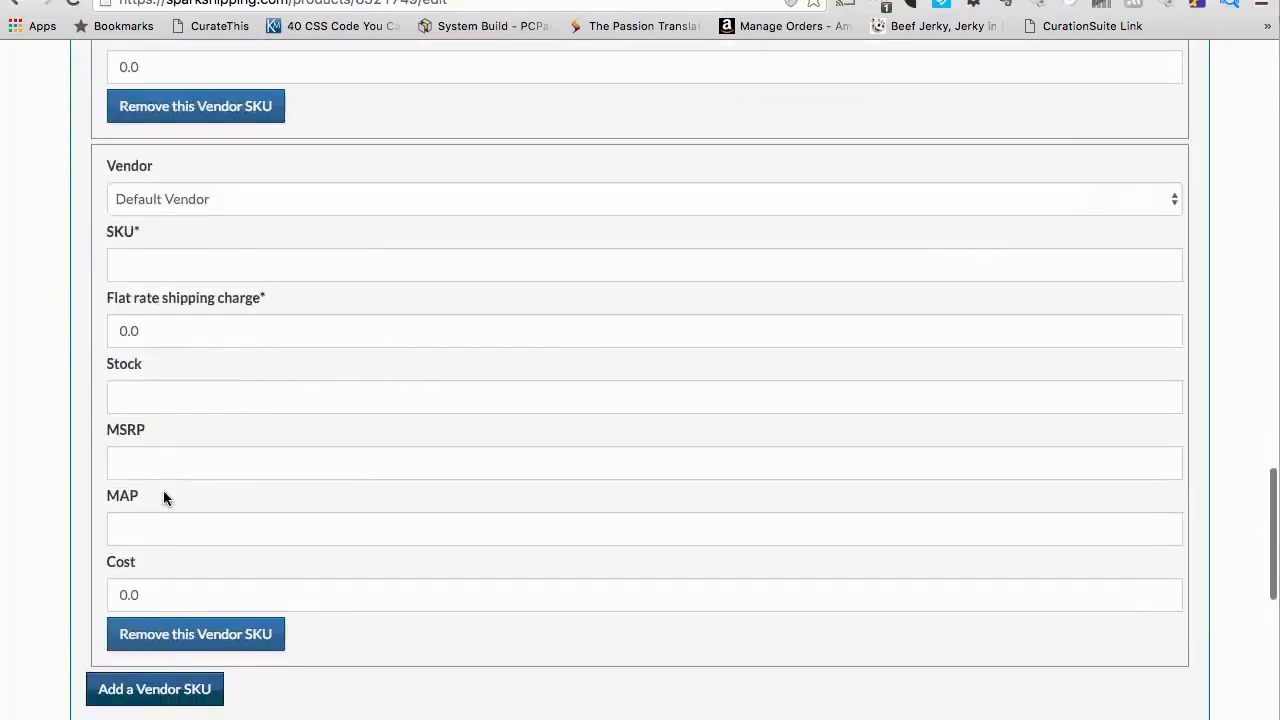
pyautogui.click(165, 680)
pyautogui.scroll(-5, 163, 683)
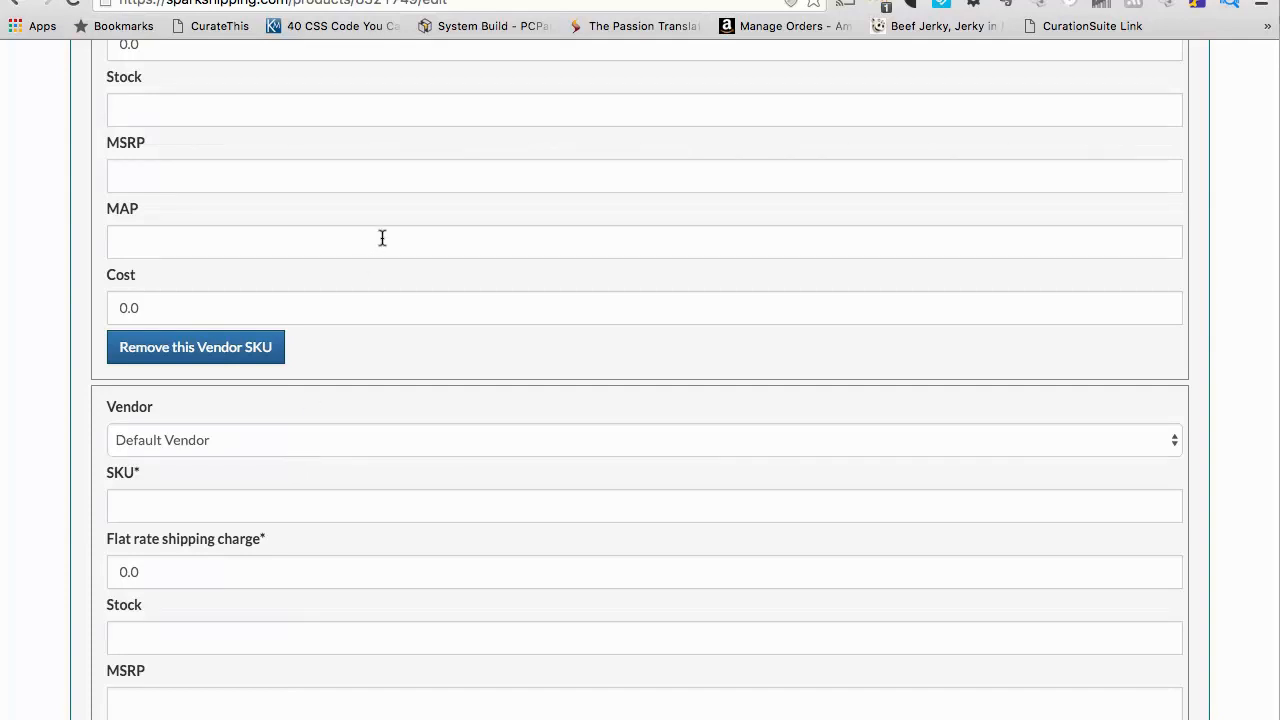
# - Leave the edit form without saving and return to the H8-KRIA-U8Y1 product details page
pyautogui.scroll(15, 599, 323)
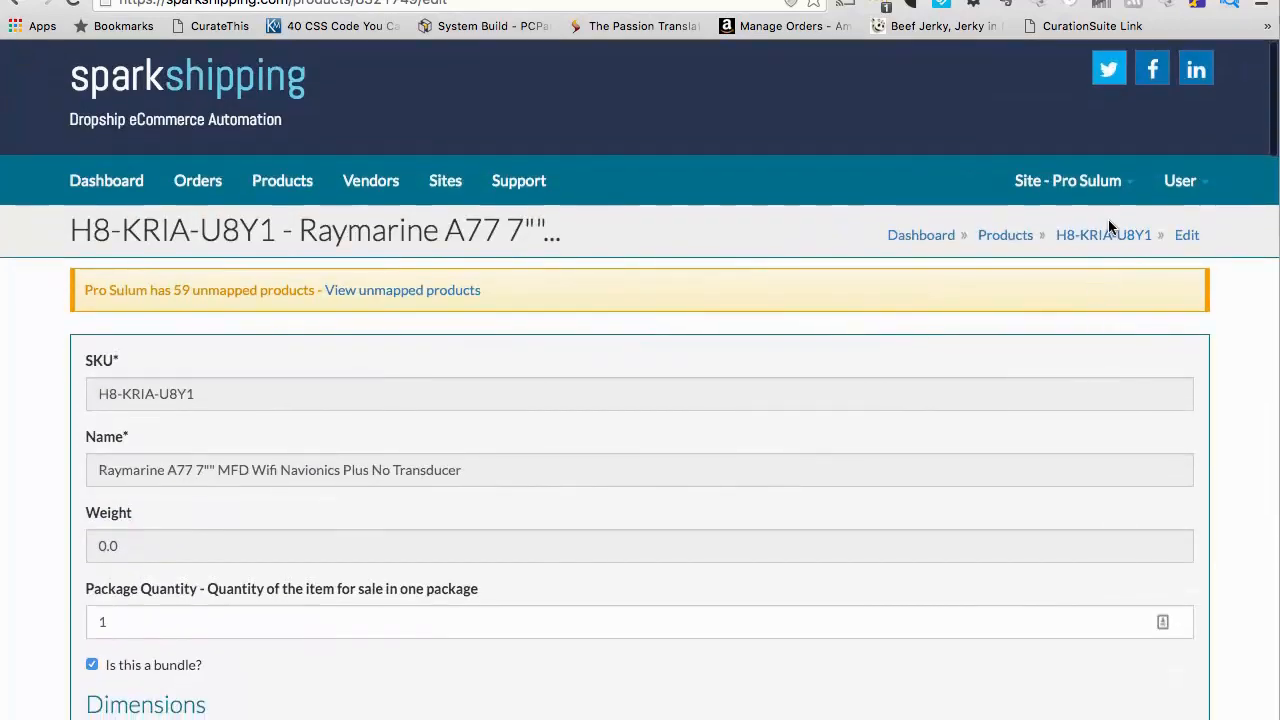
pyautogui.scroll(-2, 946, 391)
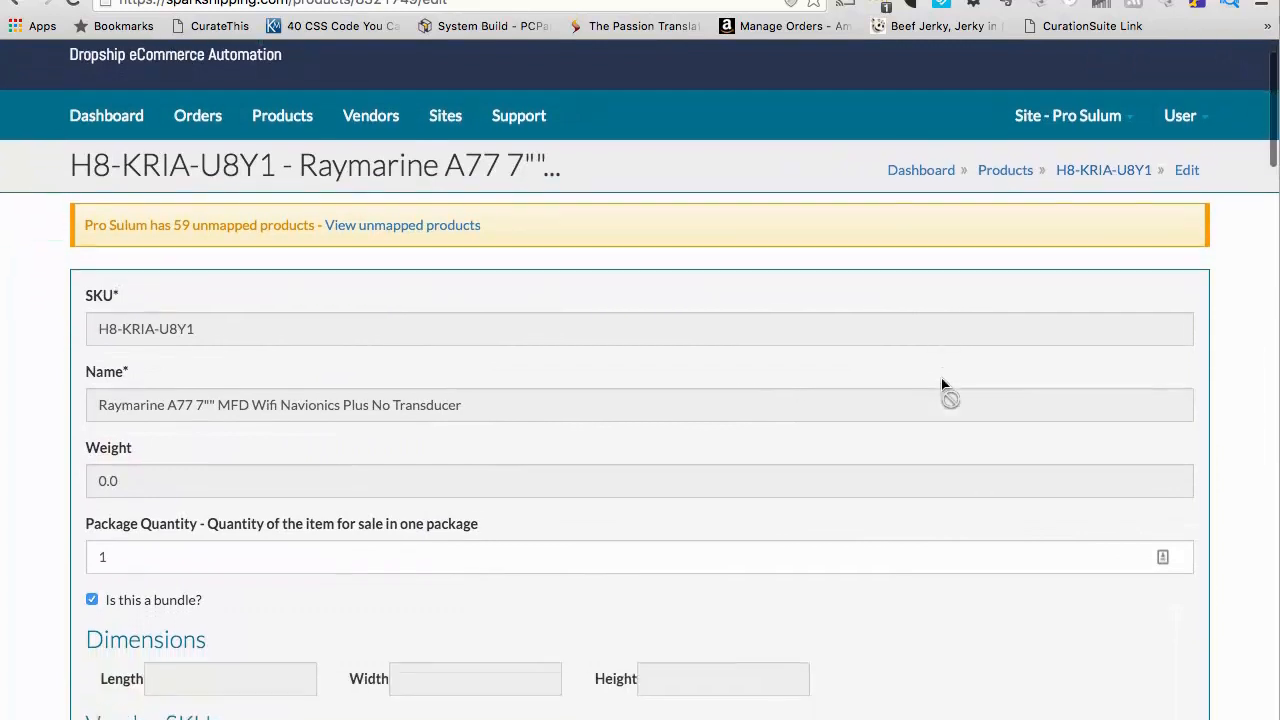
pyautogui.click(1115, 175)
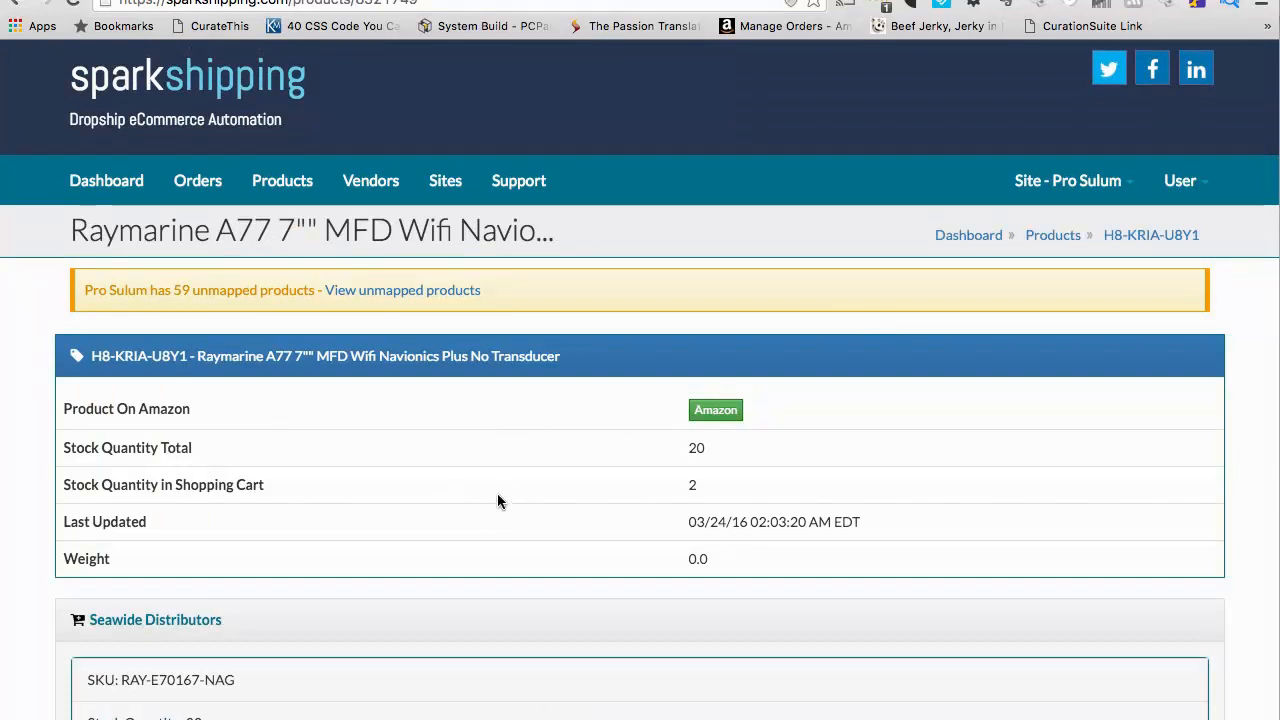
pyautogui.scroll(-3, 495, 500)
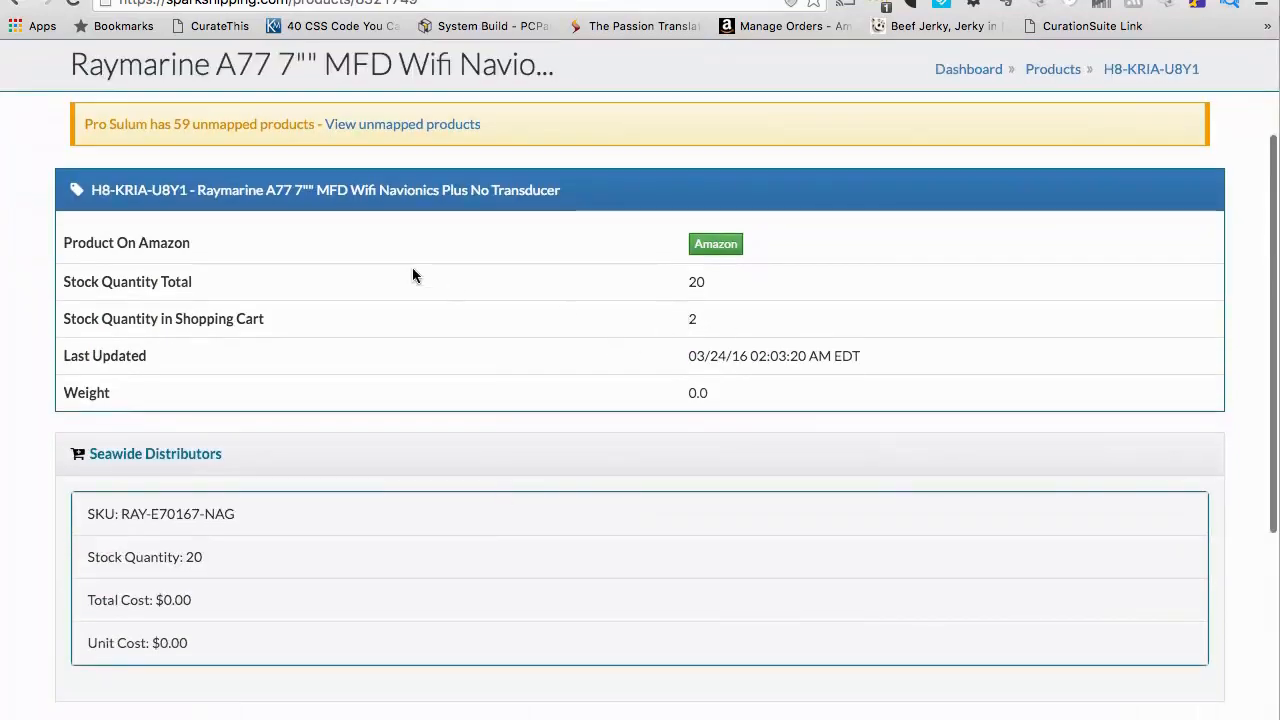
# - Check the number of unmapped products, and open the vendor page of Seawide Distributors from the product details
pyautogui.doubleClick(184, 126)
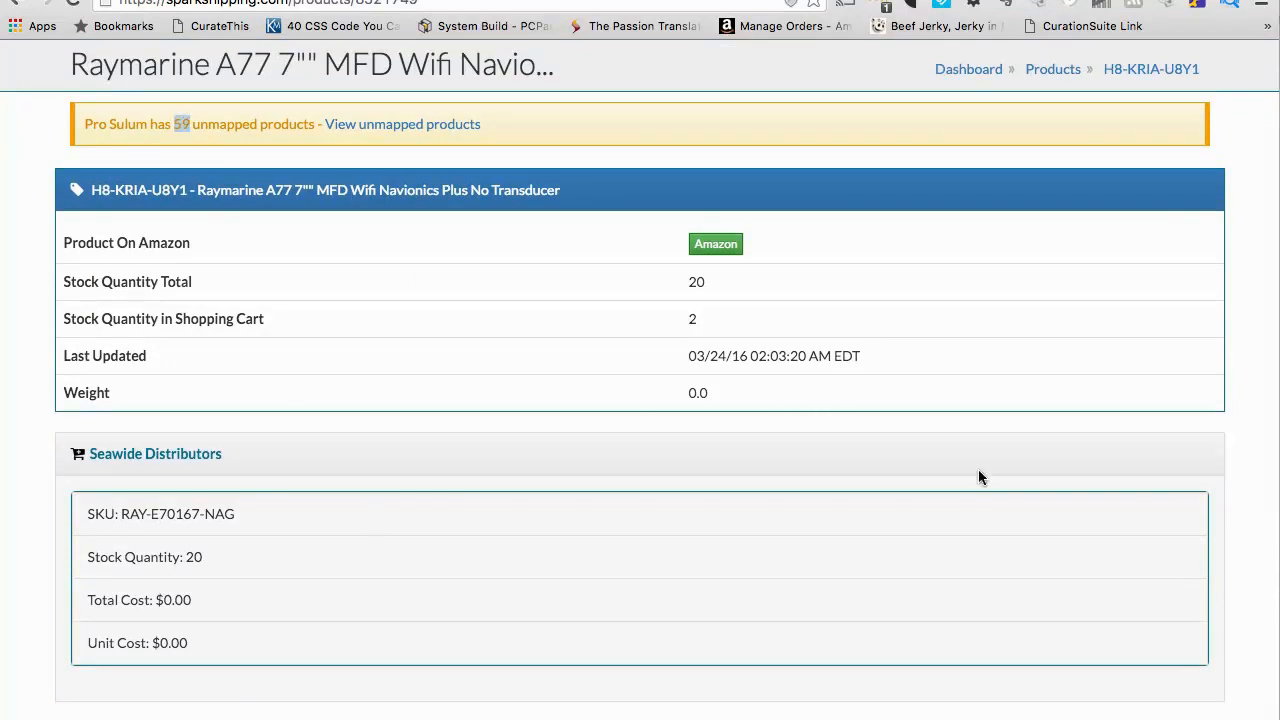
pyautogui.scroll(2, 978, 470)
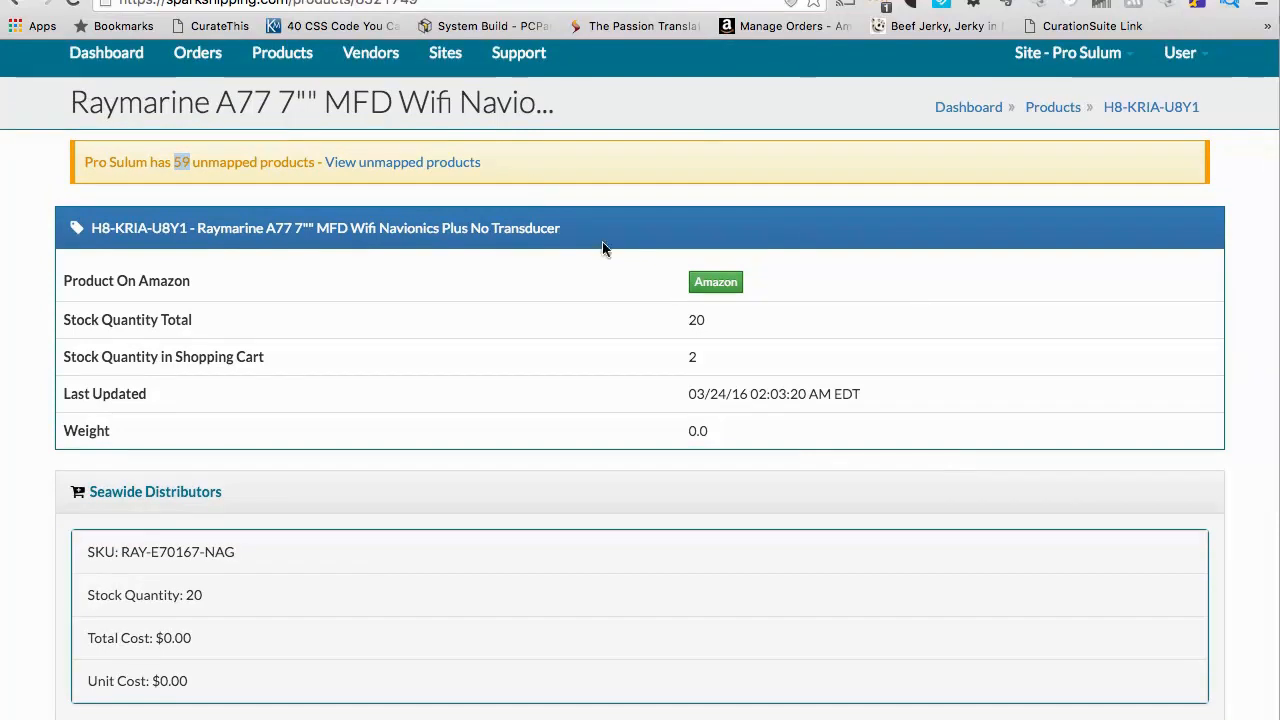
pyautogui.click(170, 497)
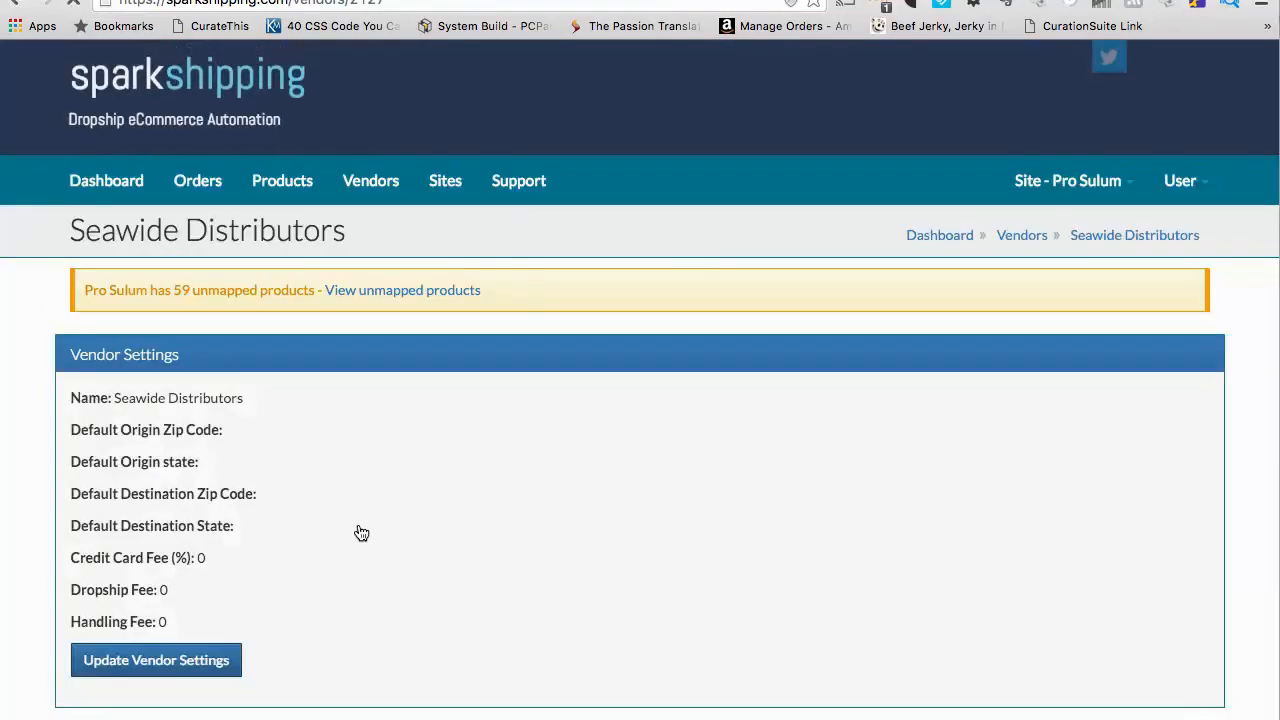
# - Open H8-KRIA-U8Y1 from the vendor's list of mapped products and check its Seawide Distributors SKU
pyautogui.scroll(-4, 357, 531)
pyautogui.scroll(-5, 358, 531)
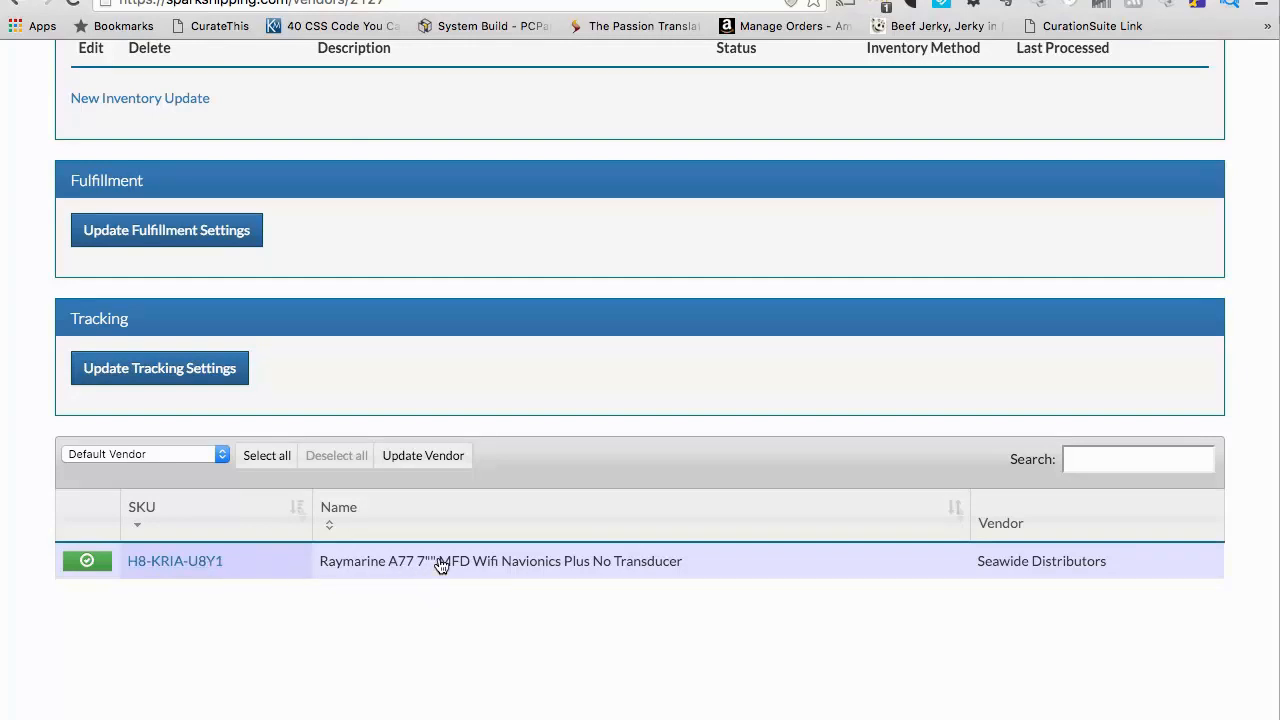
pyautogui.click(198, 563)
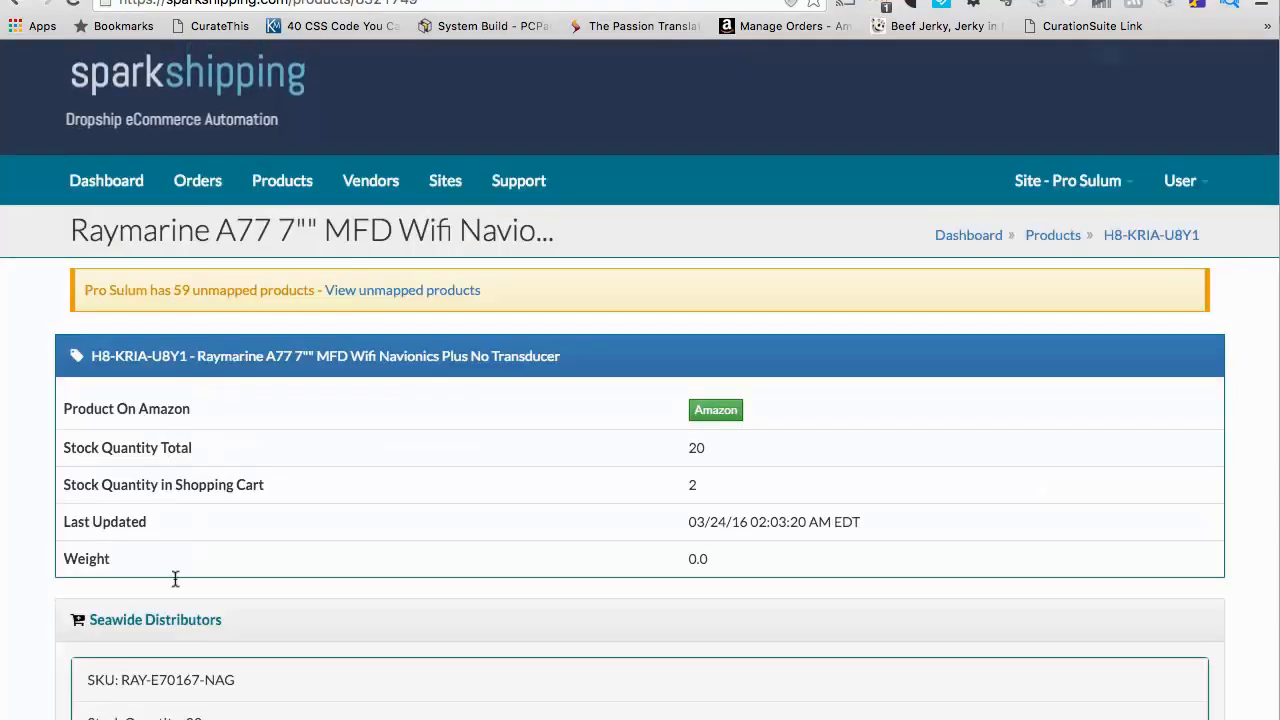
pyautogui.scroll(-3, 175, 579)
pyautogui.moveTo(237, 498); pyautogui.dragTo(120, 497)
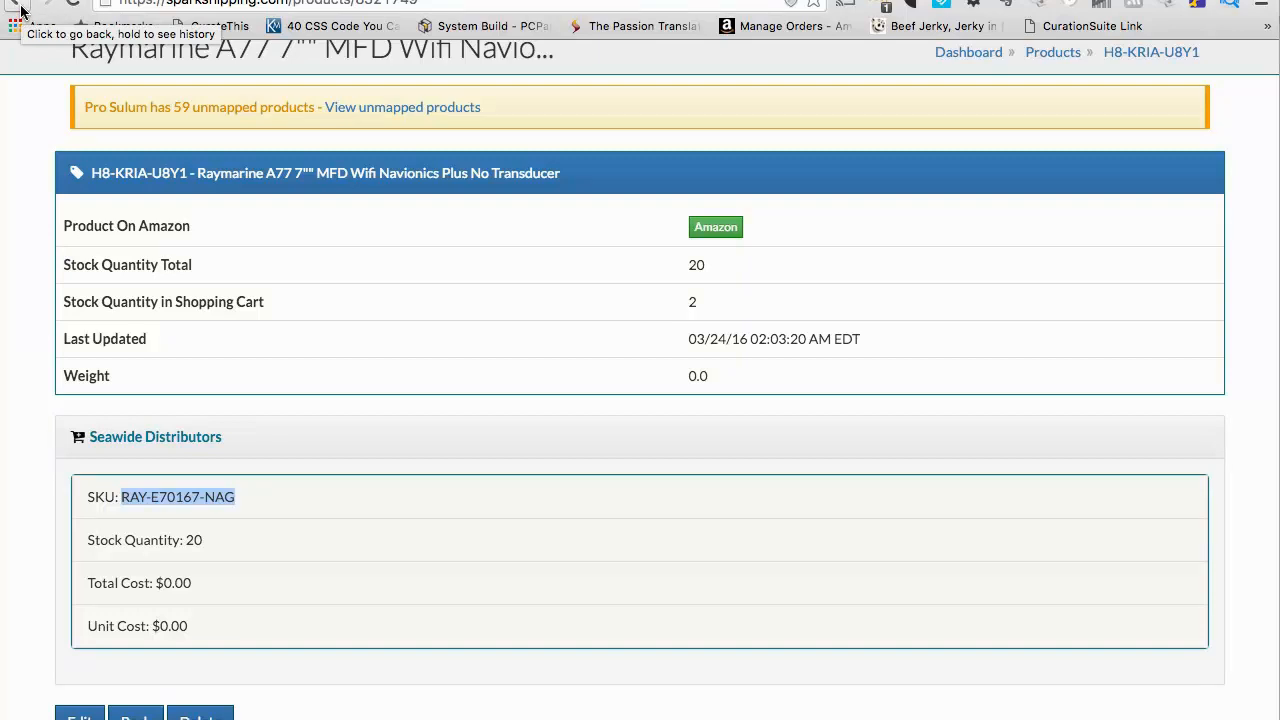
# - Open the list of unmapped products and open the last entry, PI-LCPY-LFDO, the Rockford Fosgate M600-4D Marine Amplifier
pyautogui.click(405, 112)
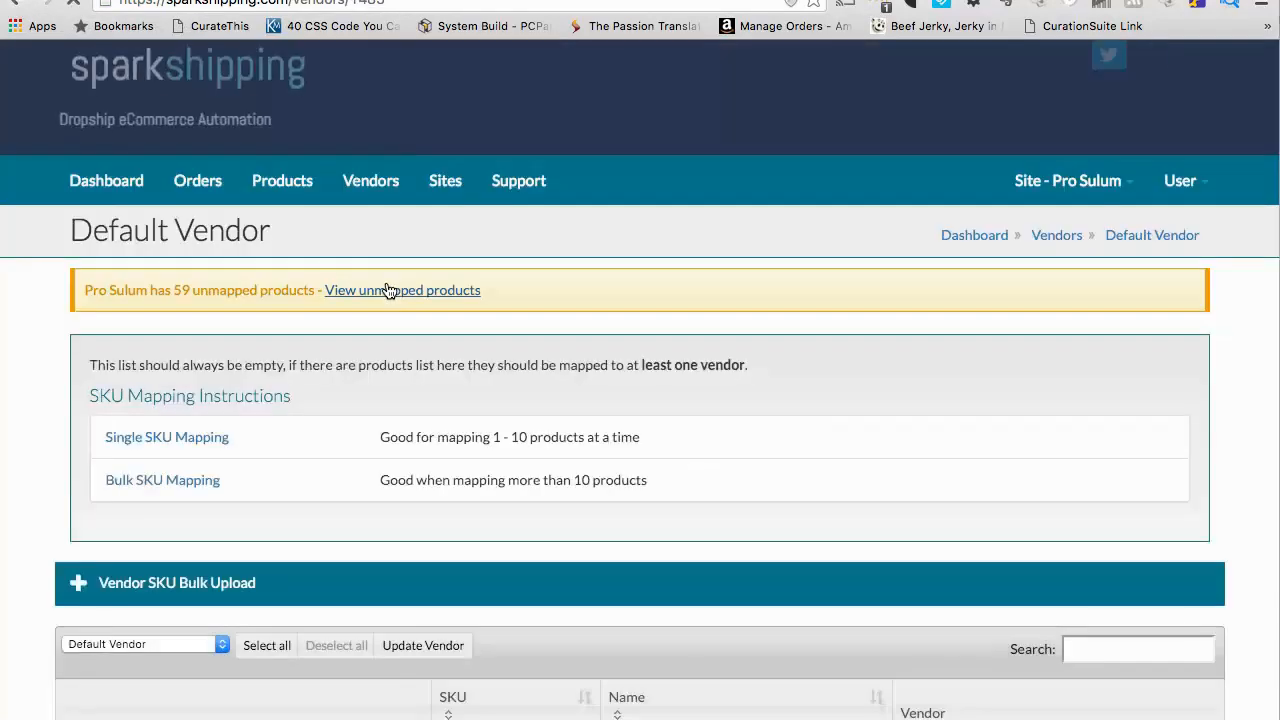
pyautogui.scroll(-2, 387, 289)
pyautogui.scroll(-15, 387, 287)
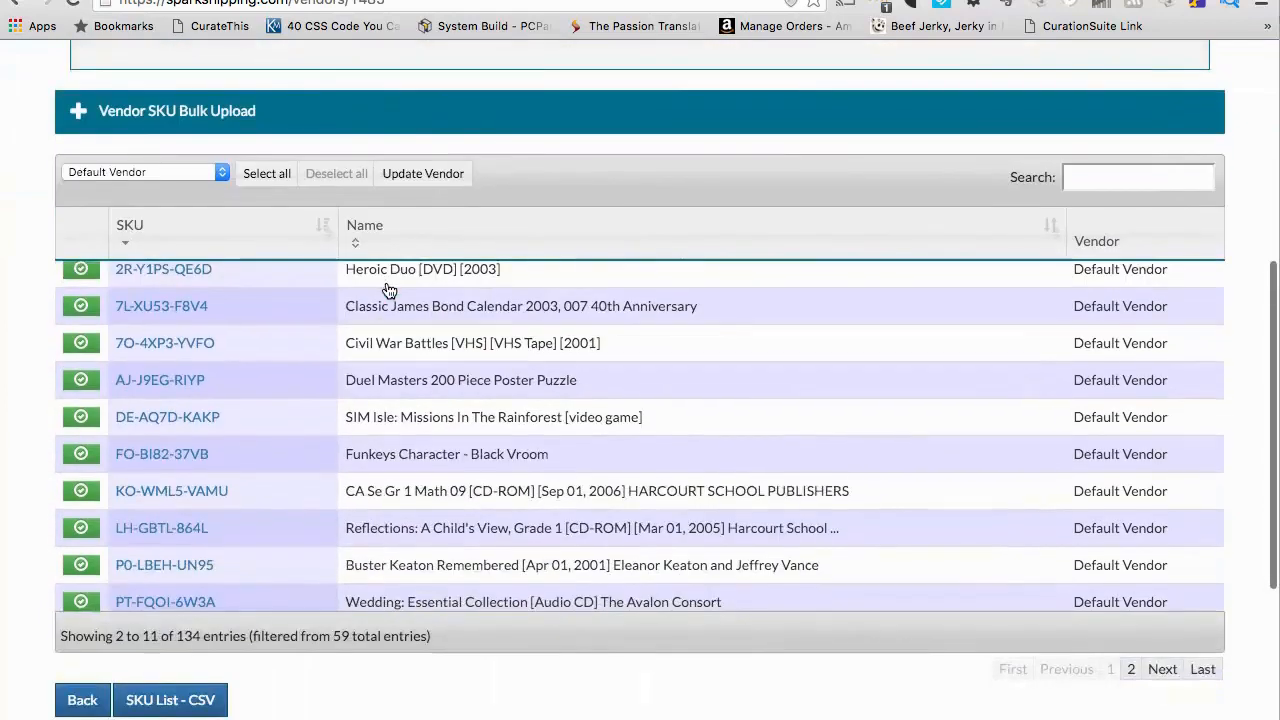
pyautogui.scroll(-15, 389, 290)
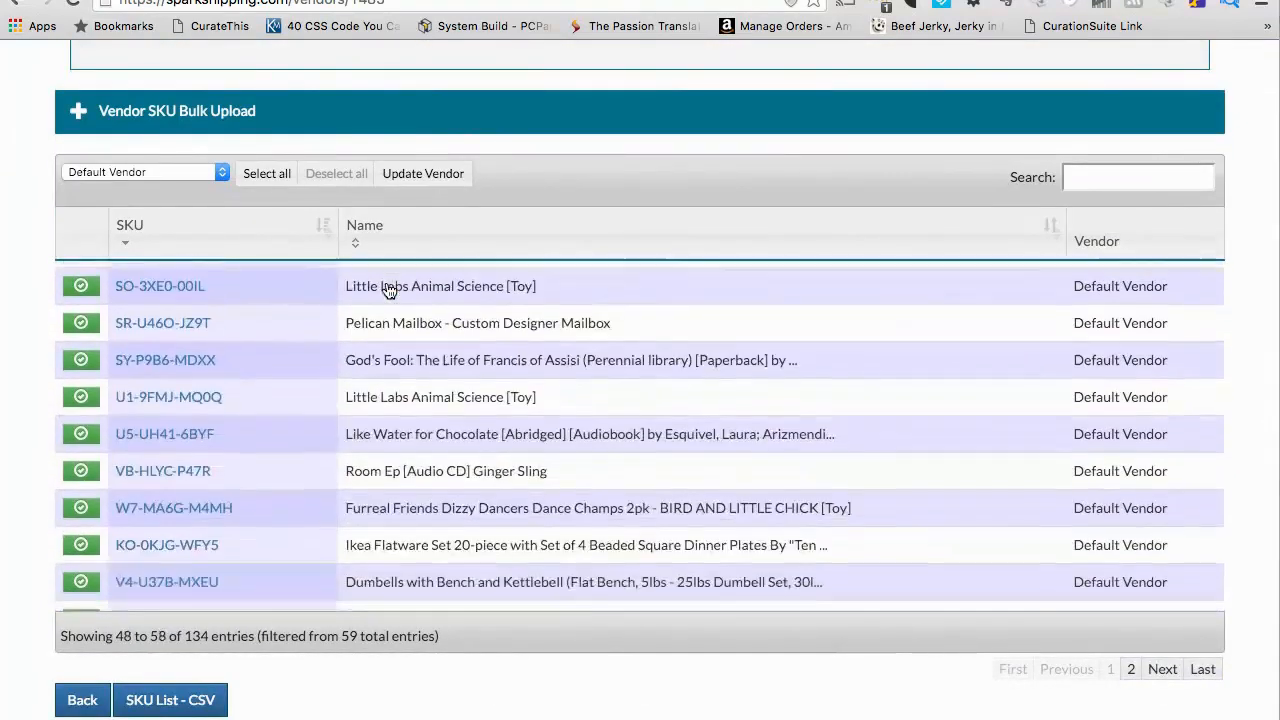
pyautogui.scroll(-15, 389, 290)
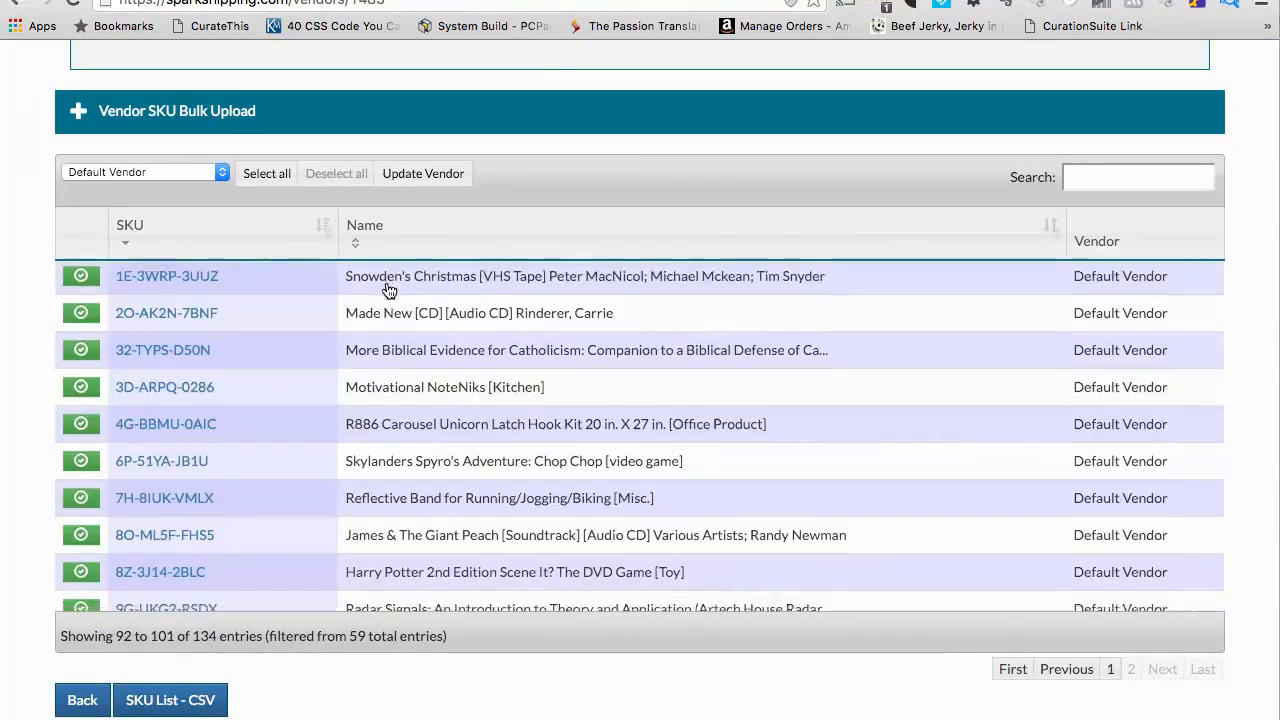
pyautogui.scroll(-8, 389, 290)
pyautogui.scroll(-10, 389, 290)
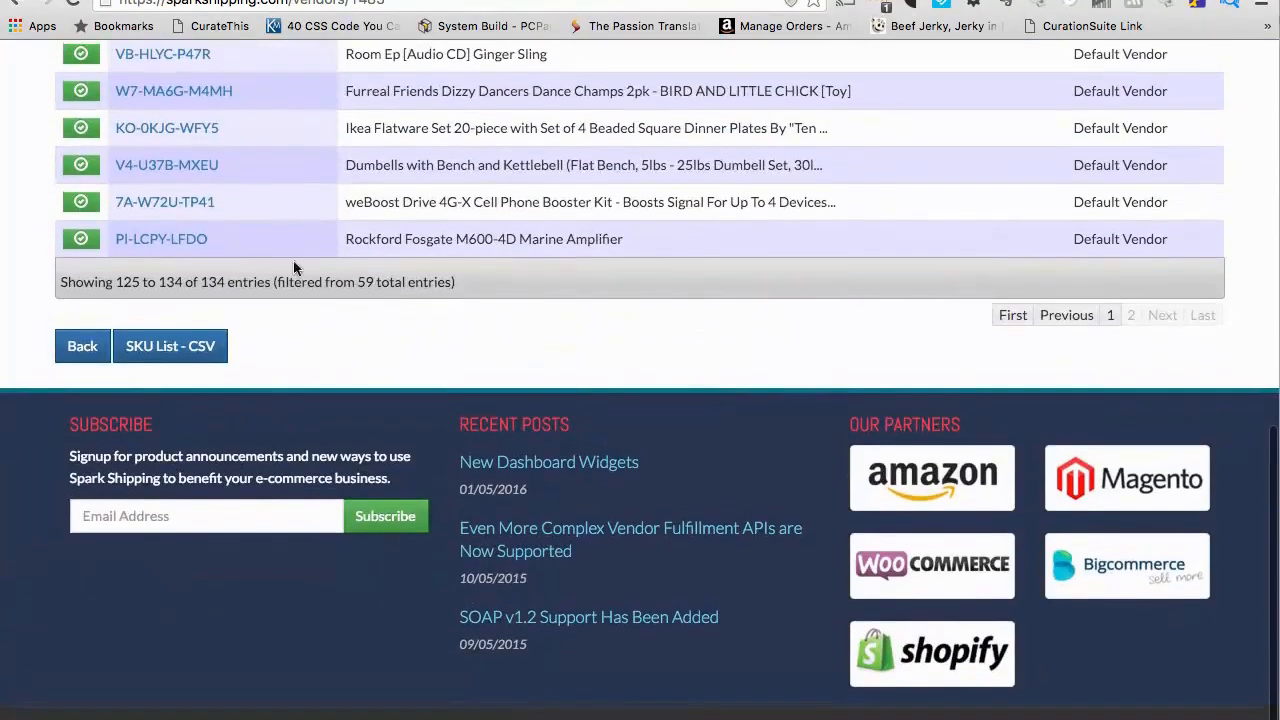
pyautogui.click(148, 242)
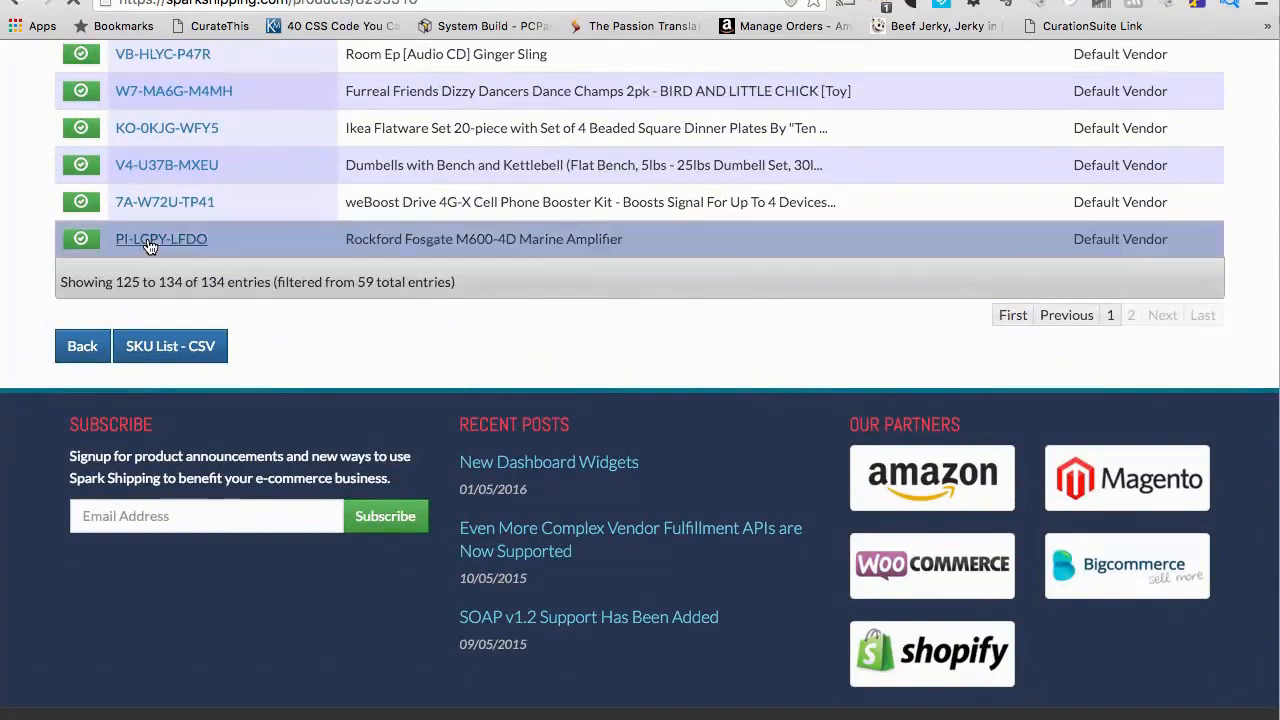
# - Review the amplifier's stock and vendor details, view its Amazon listing, and return to the product details
pyautogui.scroll(-2, 320, 500)
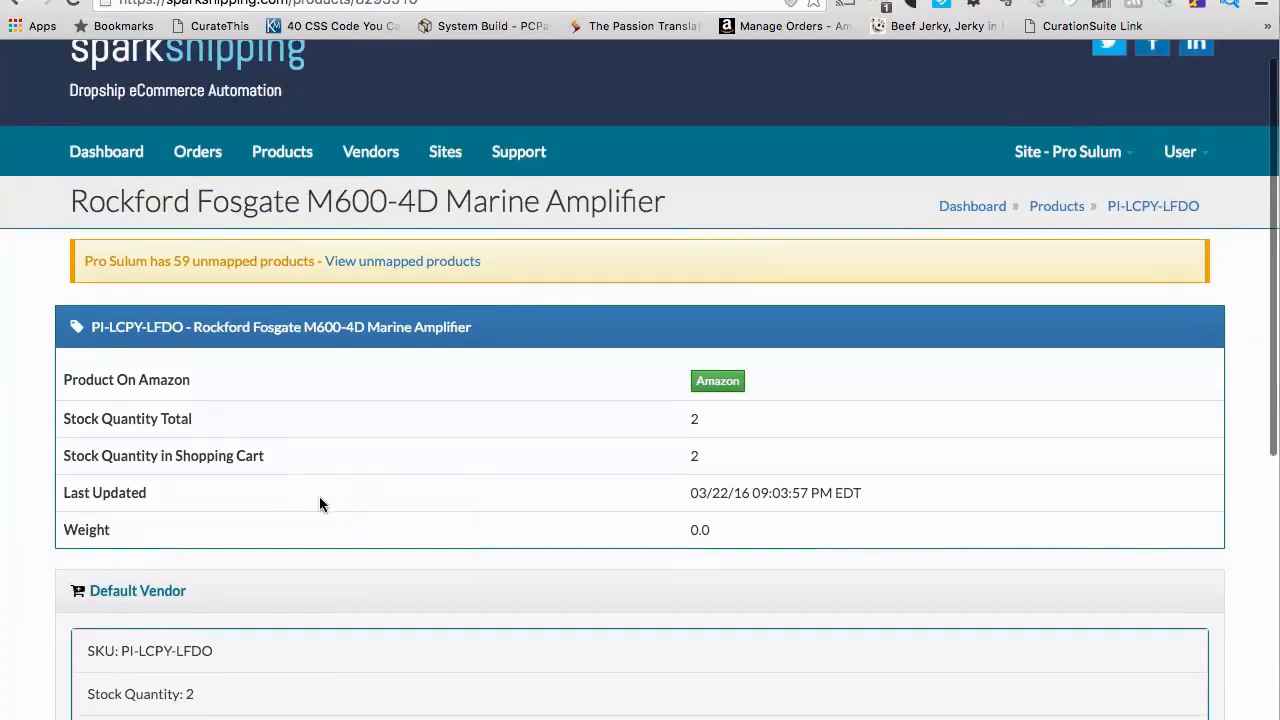
pyautogui.scroll(-3, 320, 504)
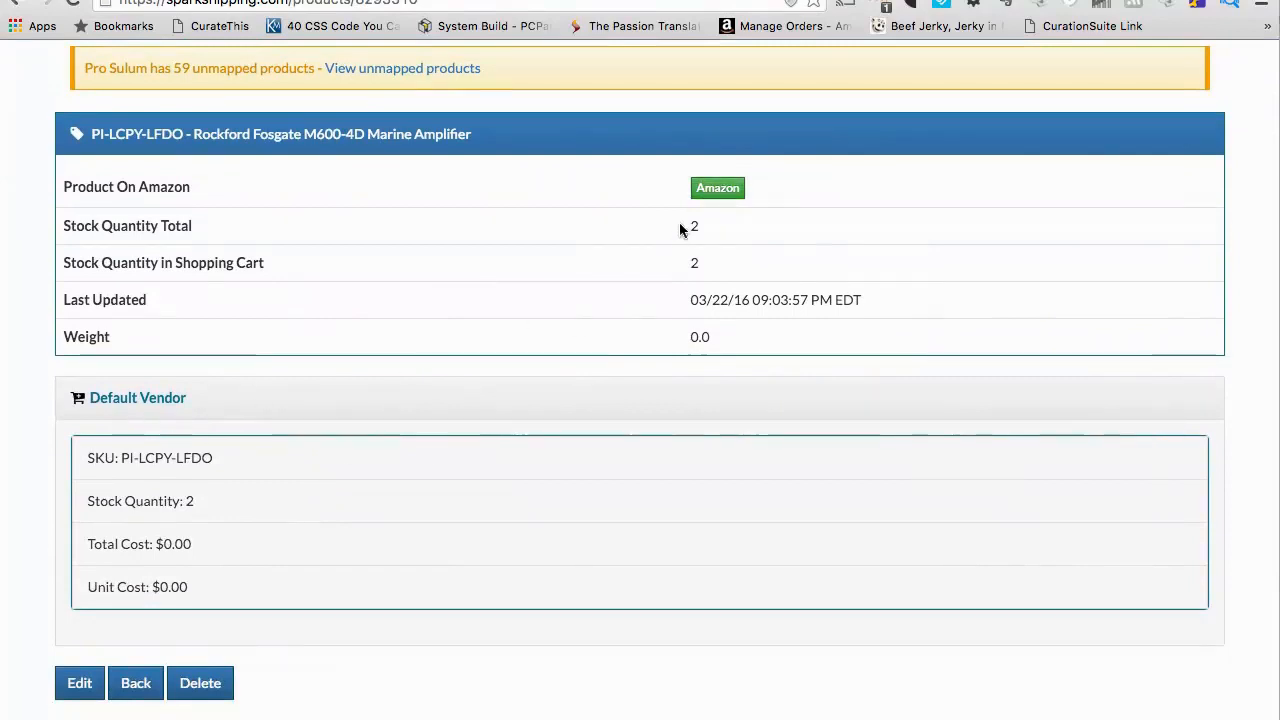
pyautogui.click(735, 190)
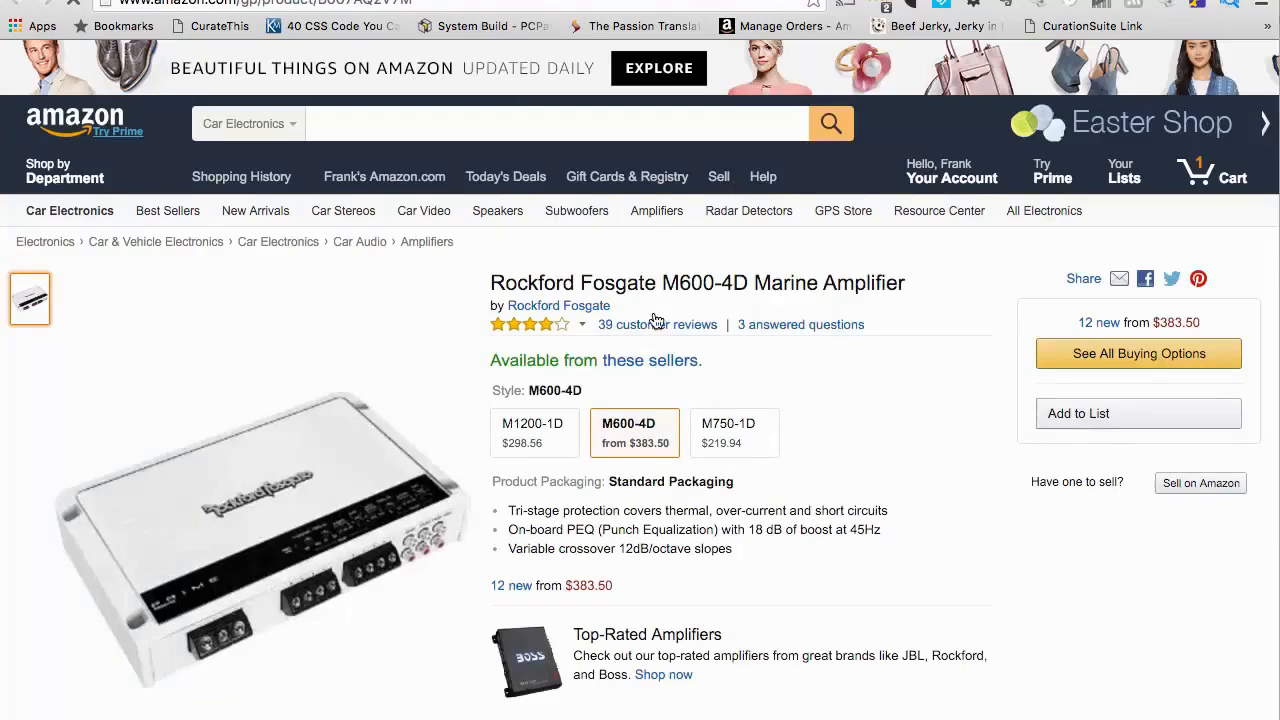
pyautogui.scroll(-2, 655, 318)
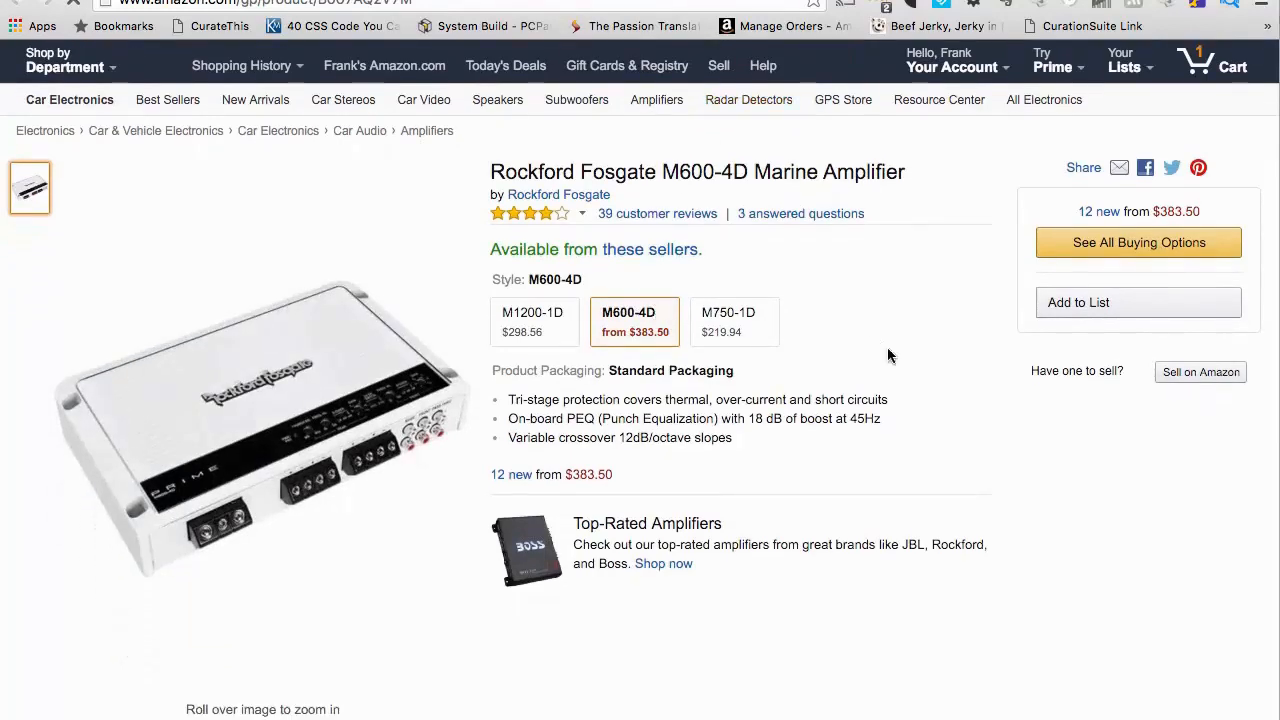
pyautogui.press('super+w')
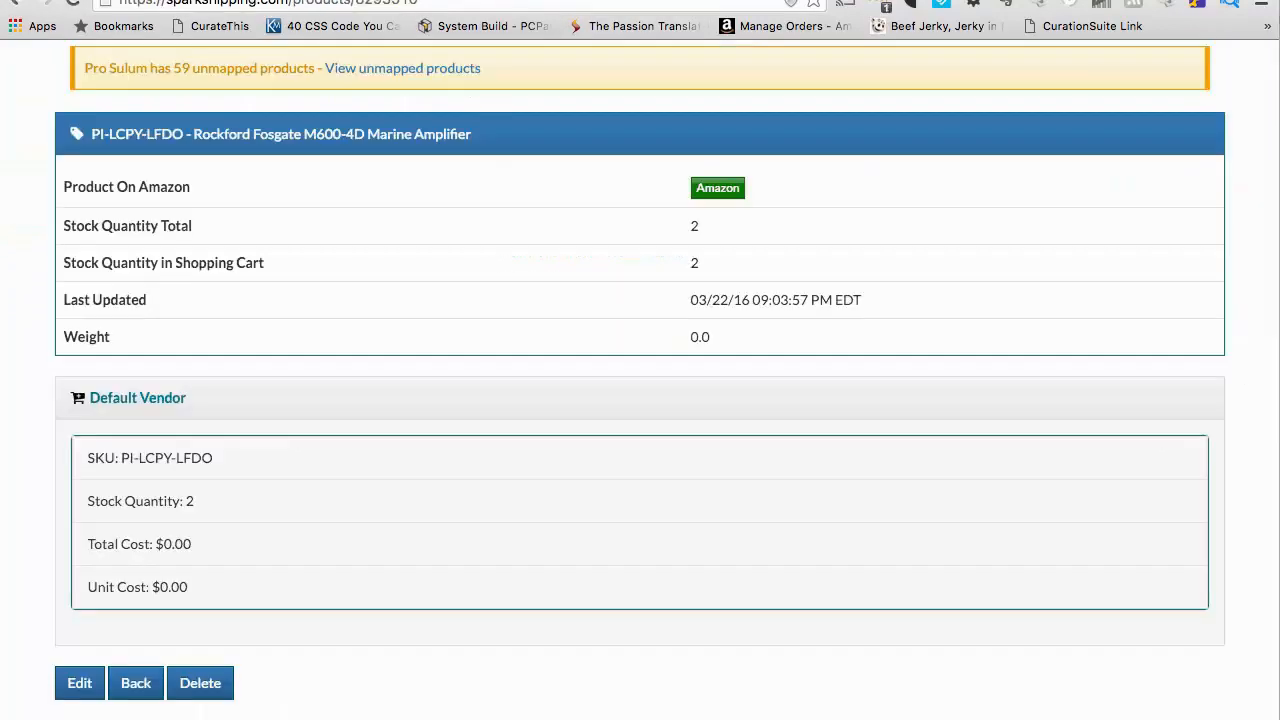
# - Open PI-LCPY-LFDO for editing and set the vendor of its vendor SKU entry to Seawide Distributors
pyautogui.click(82, 680)
pyautogui.click(82, 682)
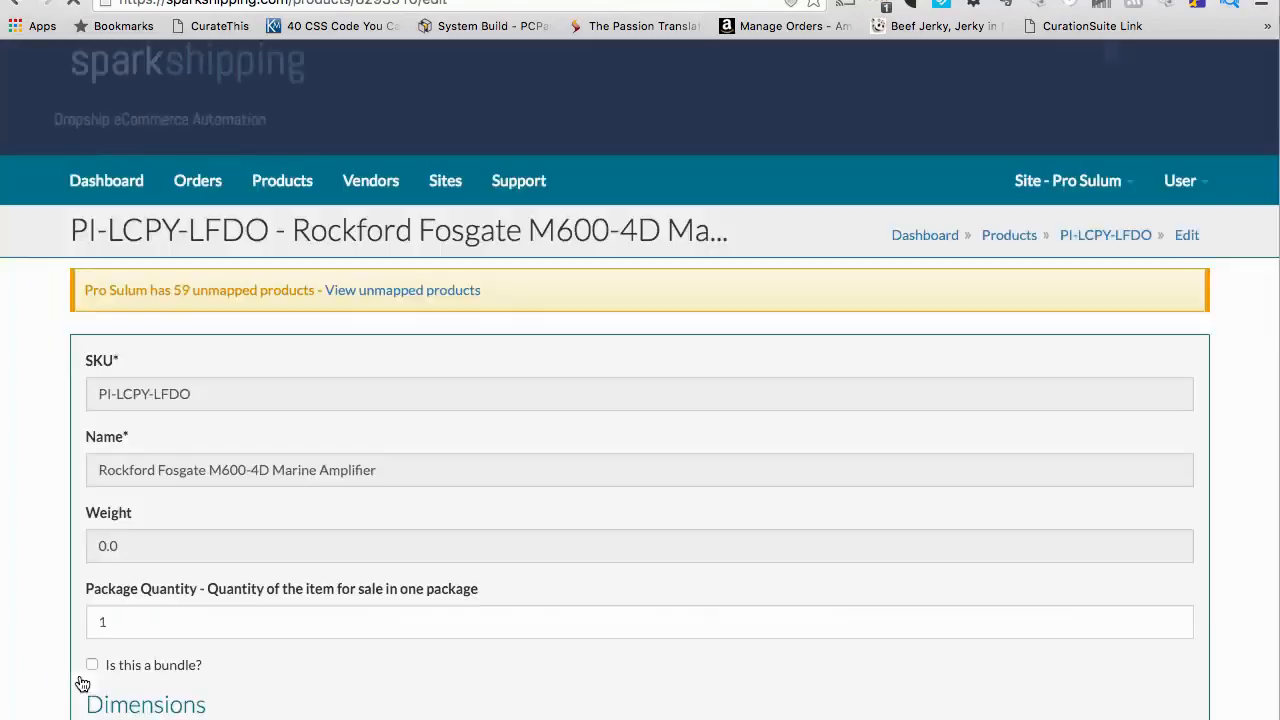
pyautogui.scroll(-1, 328, 575)
pyautogui.scroll(-2, 328, 576)
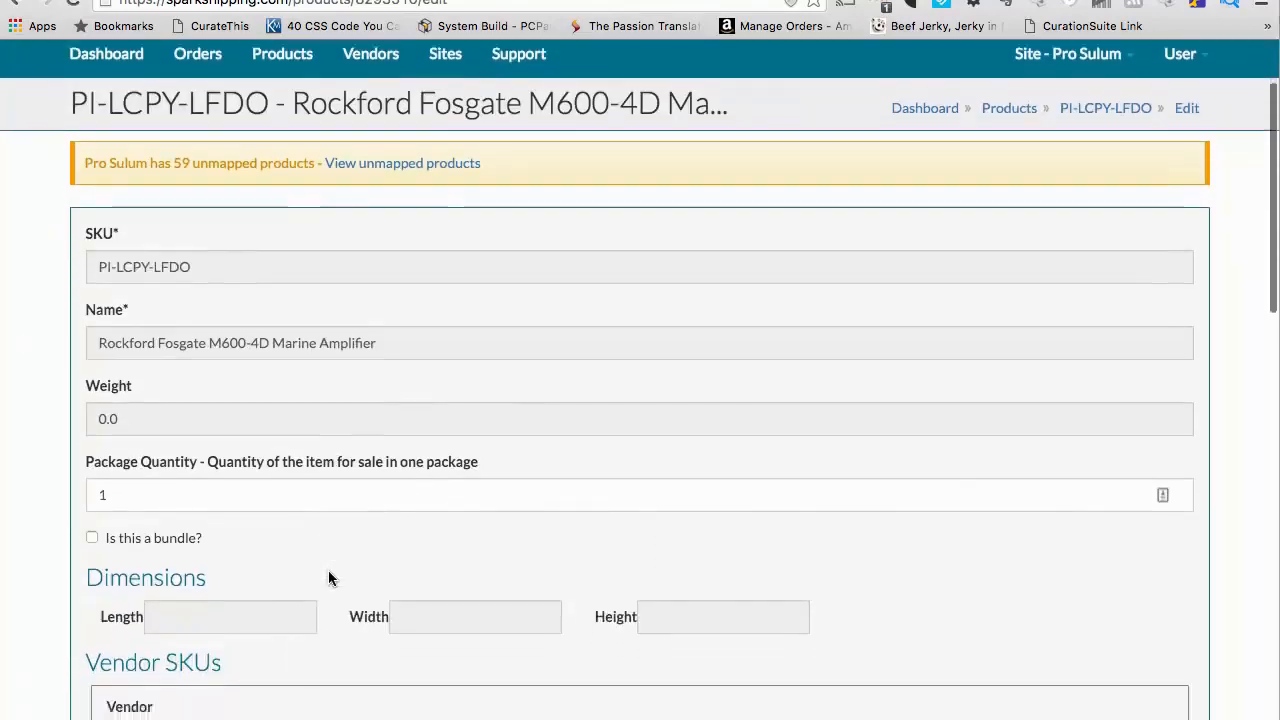
pyautogui.scroll(-3, 282, 538)
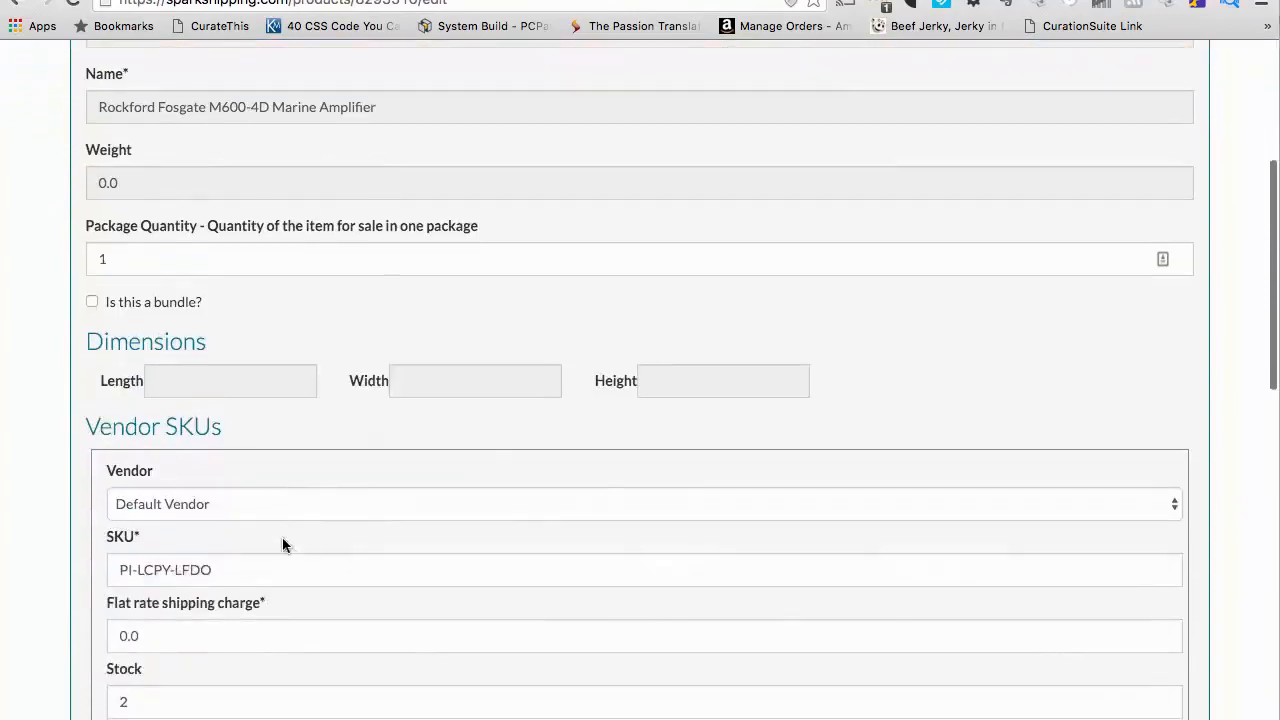
pyautogui.scroll(-2, 282, 537)
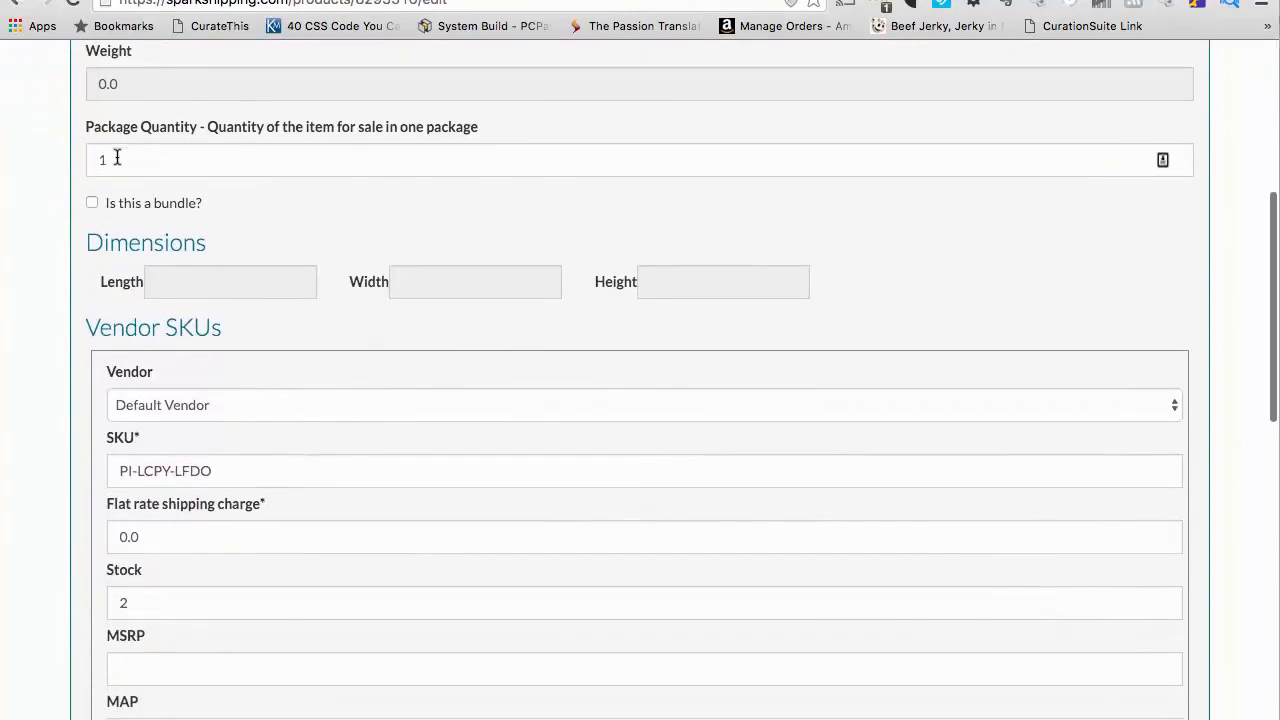
pyautogui.scroll(-2, 218, 456)
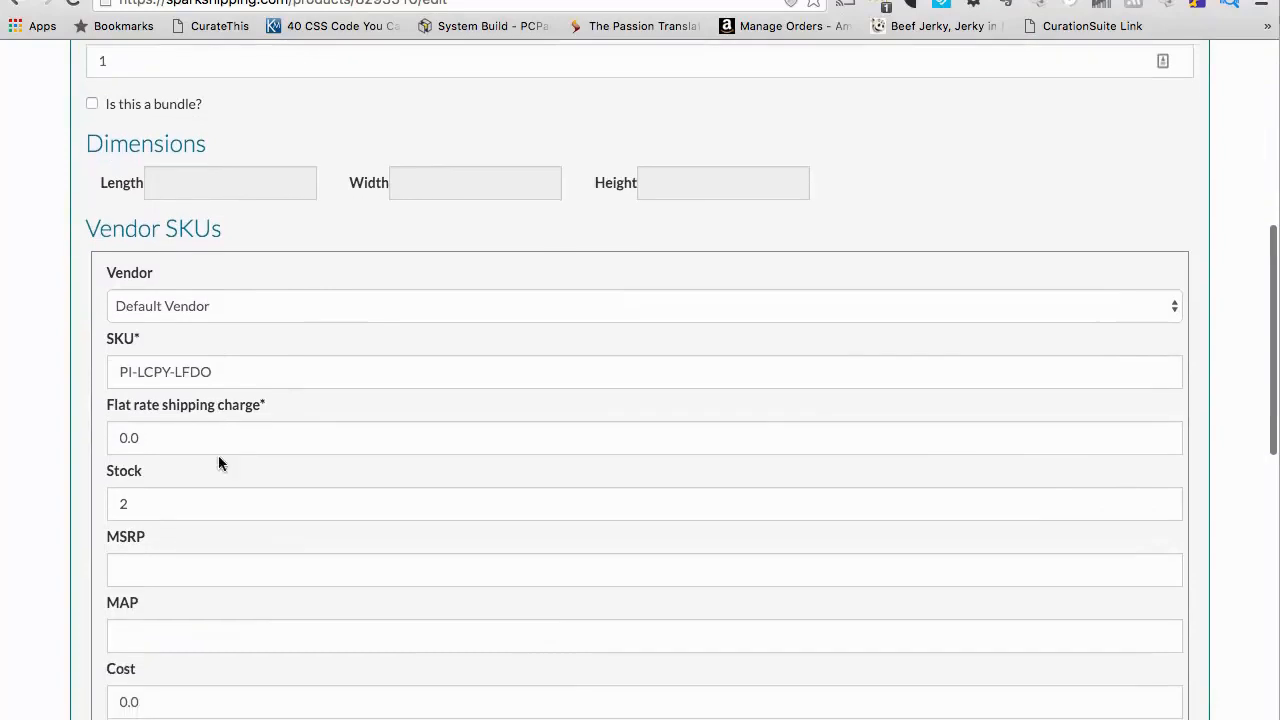
pyautogui.click(283, 318)
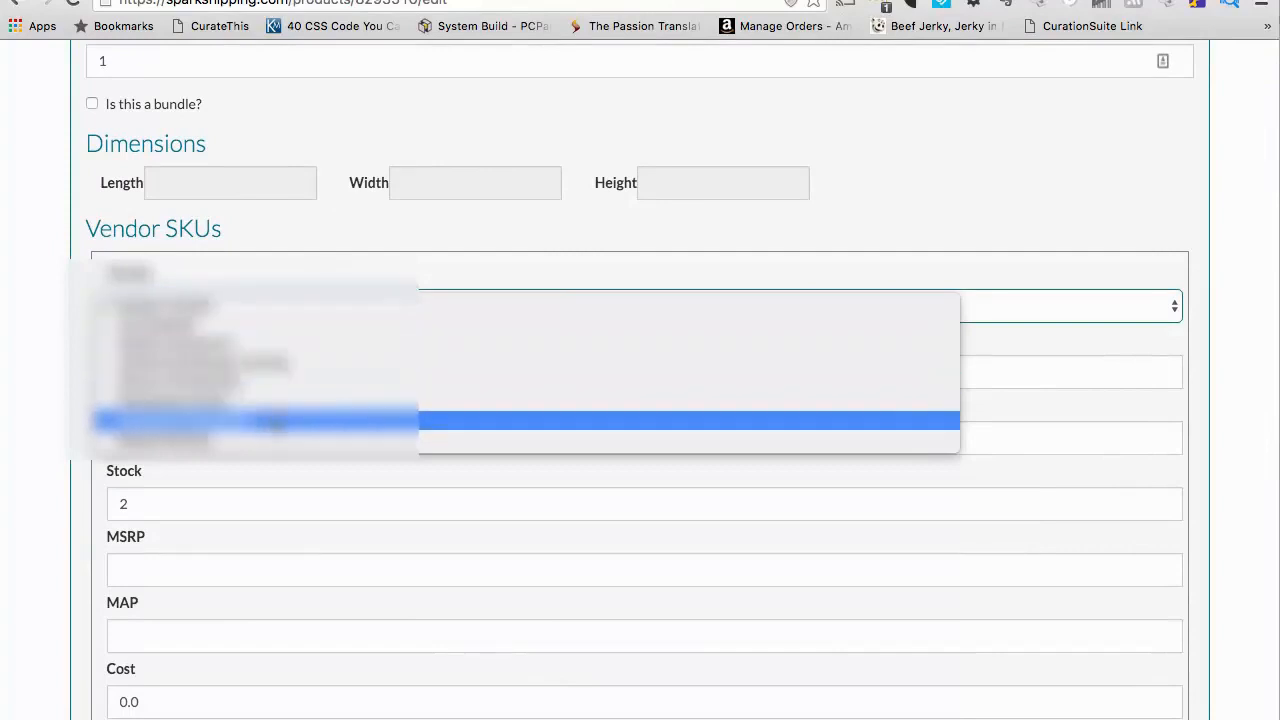
pyautogui.click(272, 425)
# - Copy the product name Rockford Fosgate M600-4D Marine Amplifier and replace the Seawide Distributors vendor SKU with it
pyautogui.moveTo(212, 371); pyautogui.dragTo(102, 371)
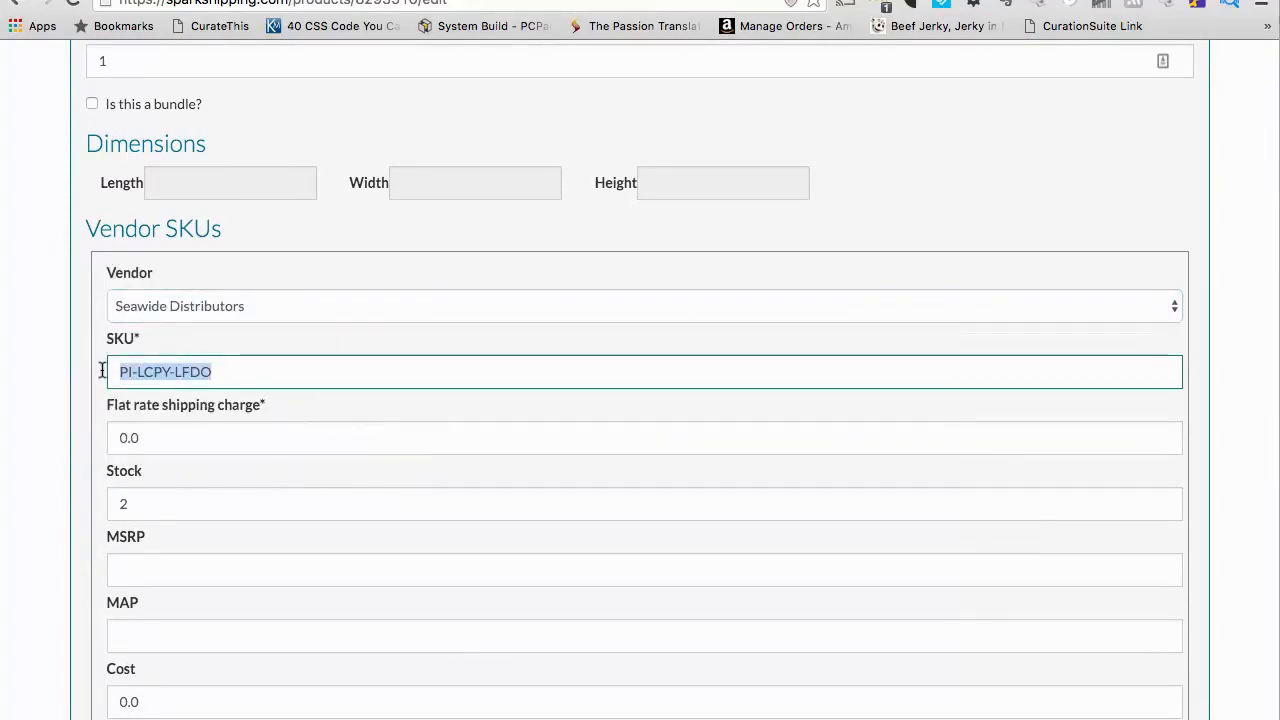
pyautogui.scroll(5, 403, 303)
pyautogui.scroll(-1, 403, 298)
pyautogui.click(412, 427)
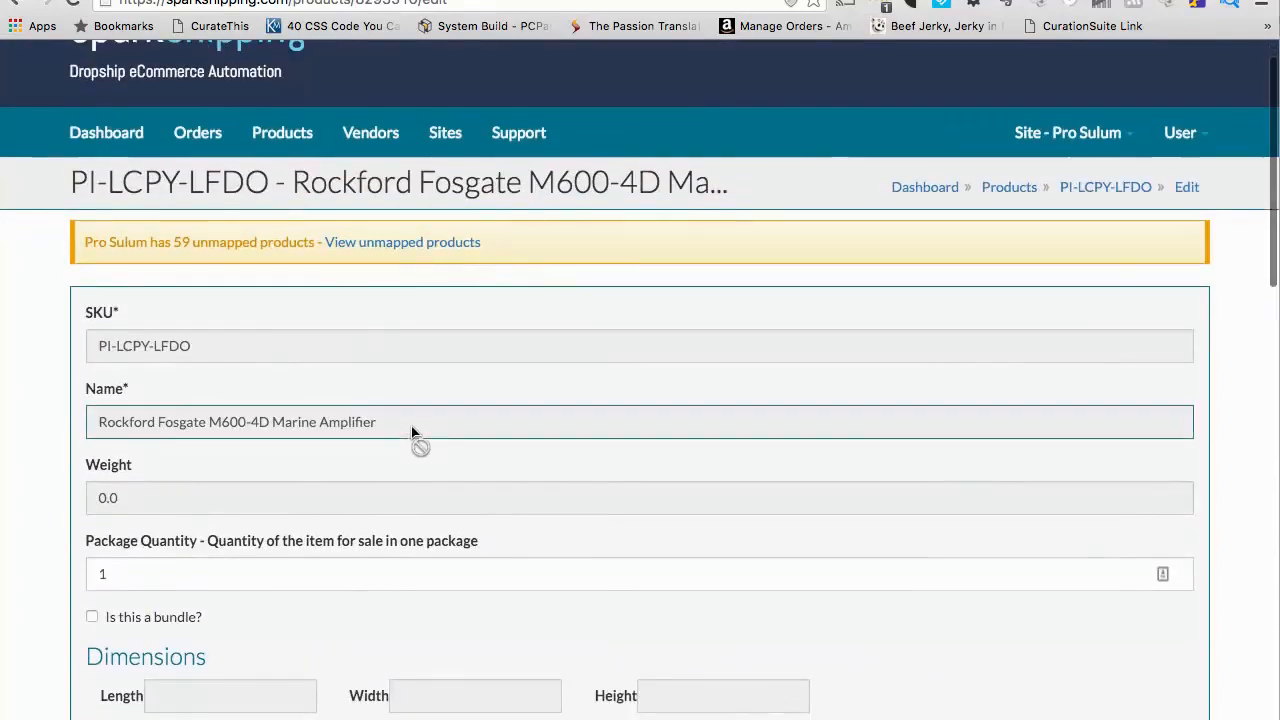
pyautogui.moveTo(412, 426); pyautogui.dragTo(72, 424)
pyautogui.press('super+c')
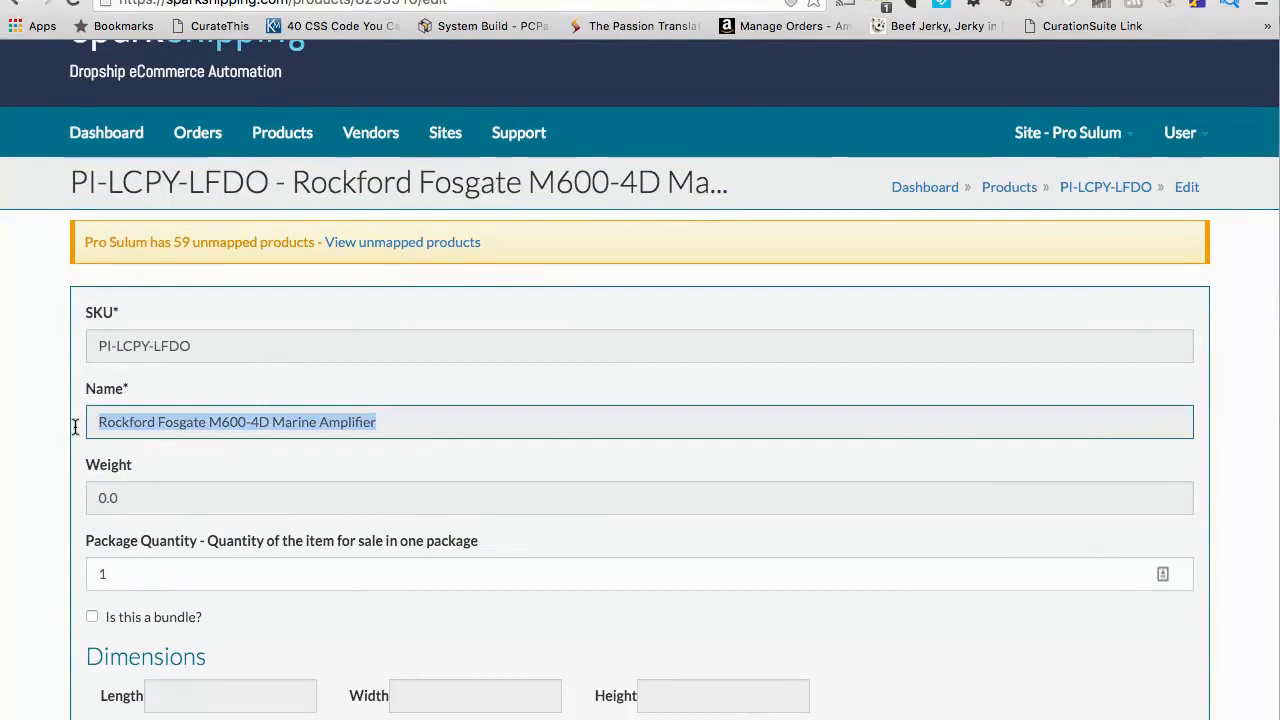
pyautogui.scroll(-5, 74, 427)
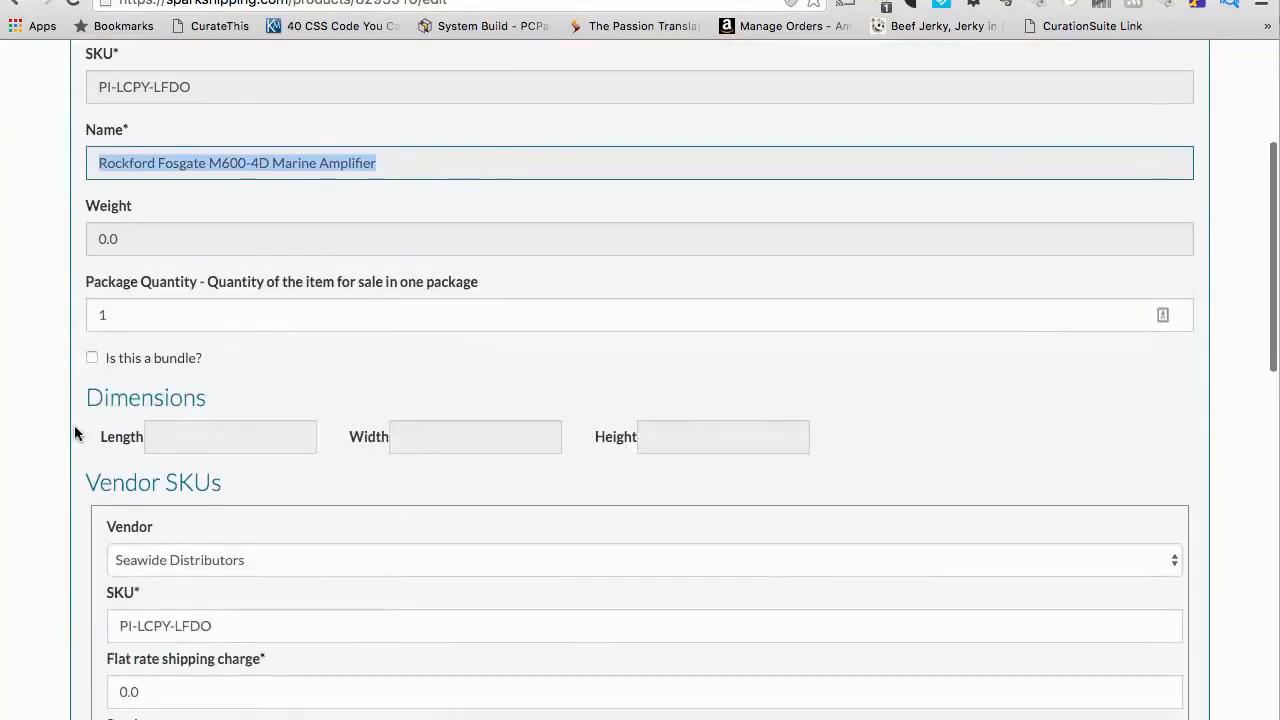
pyautogui.moveTo(234, 419); pyautogui.dragTo(63, 417)
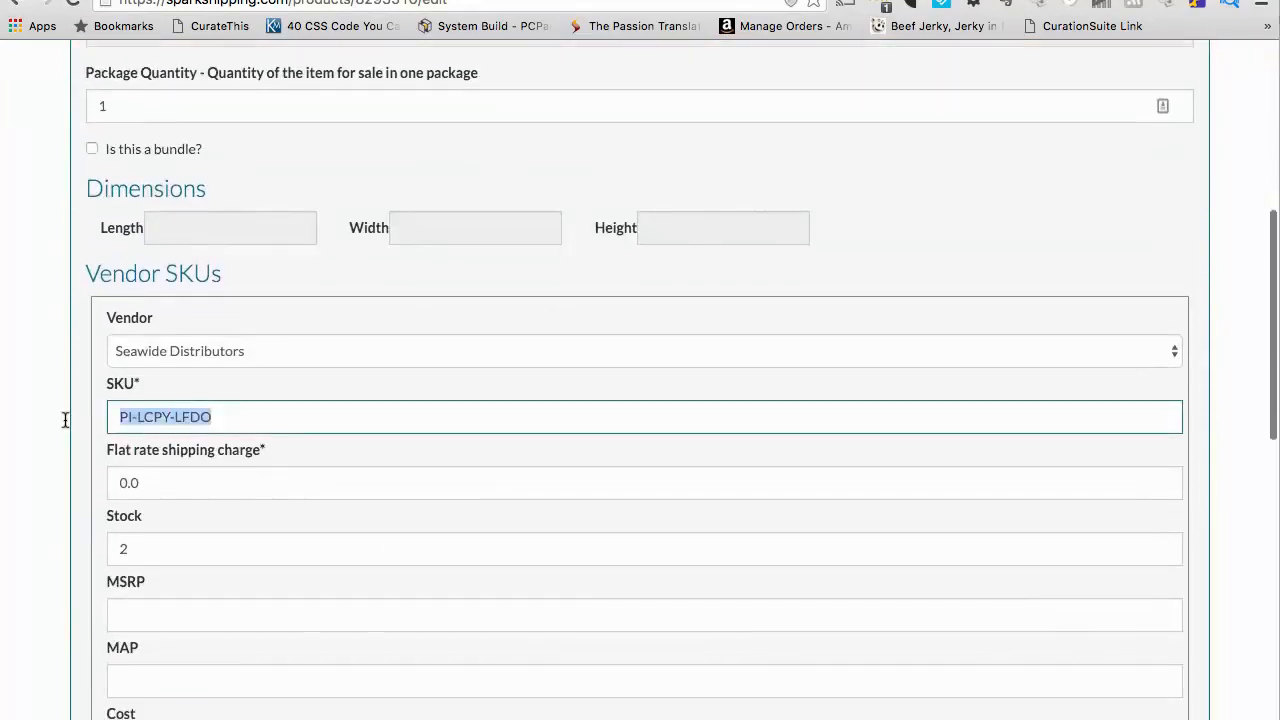
pyautogui.press('super+v')
# - Save the edited product and check the Seawide Distributors entry on its details page
pyautogui.scroll(-3, 297, 491)
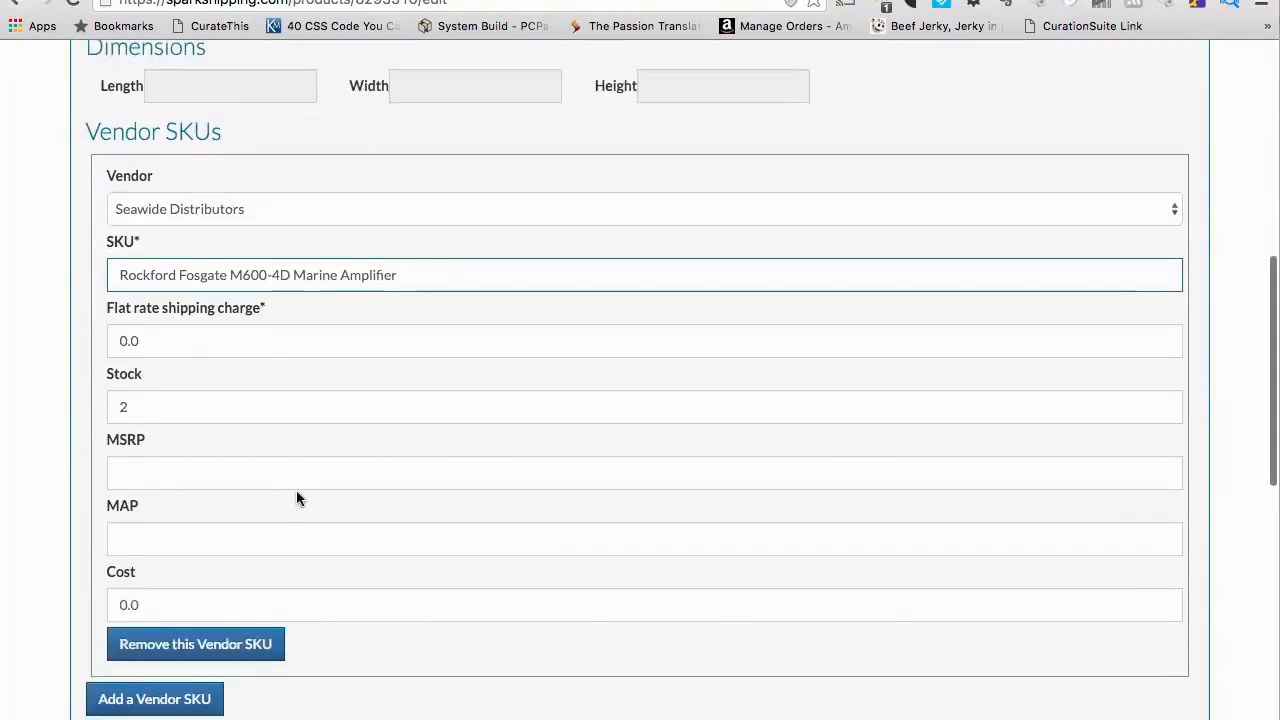
pyautogui.scroll(-1, 296, 495)
pyautogui.scroll(-1, 296, 495)
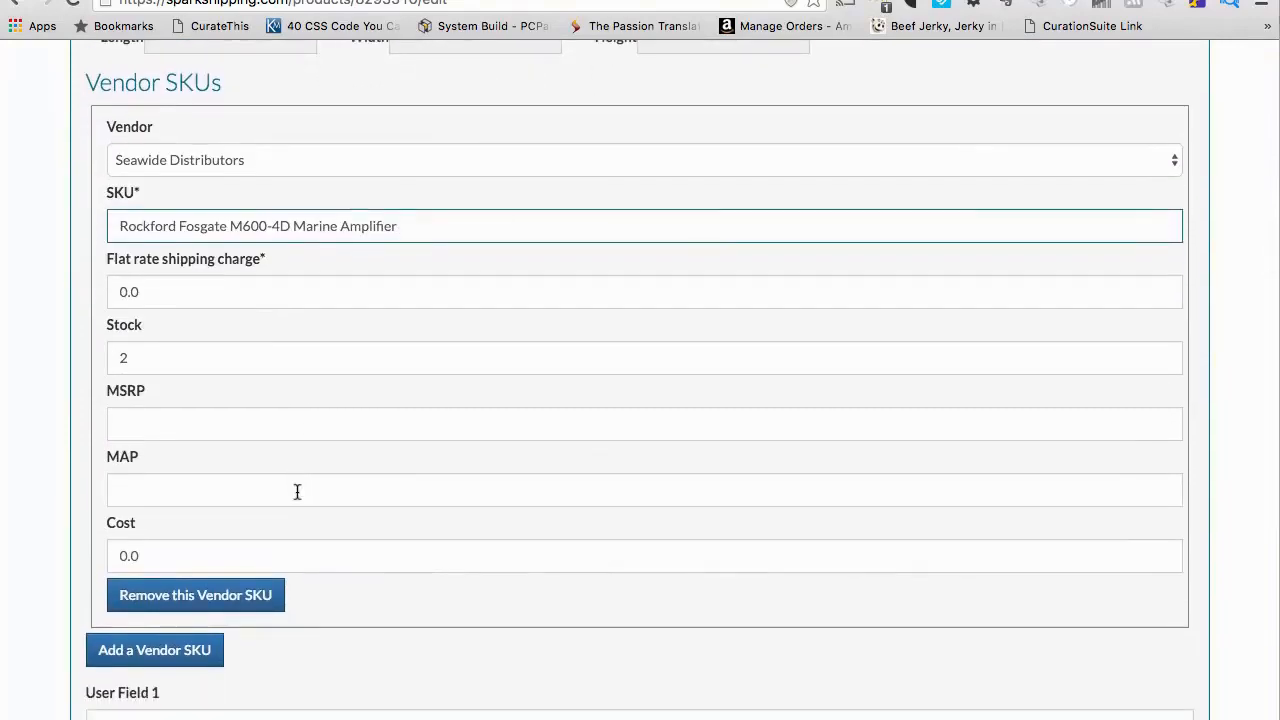
pyautogui.scroll(-3, 200, 474)
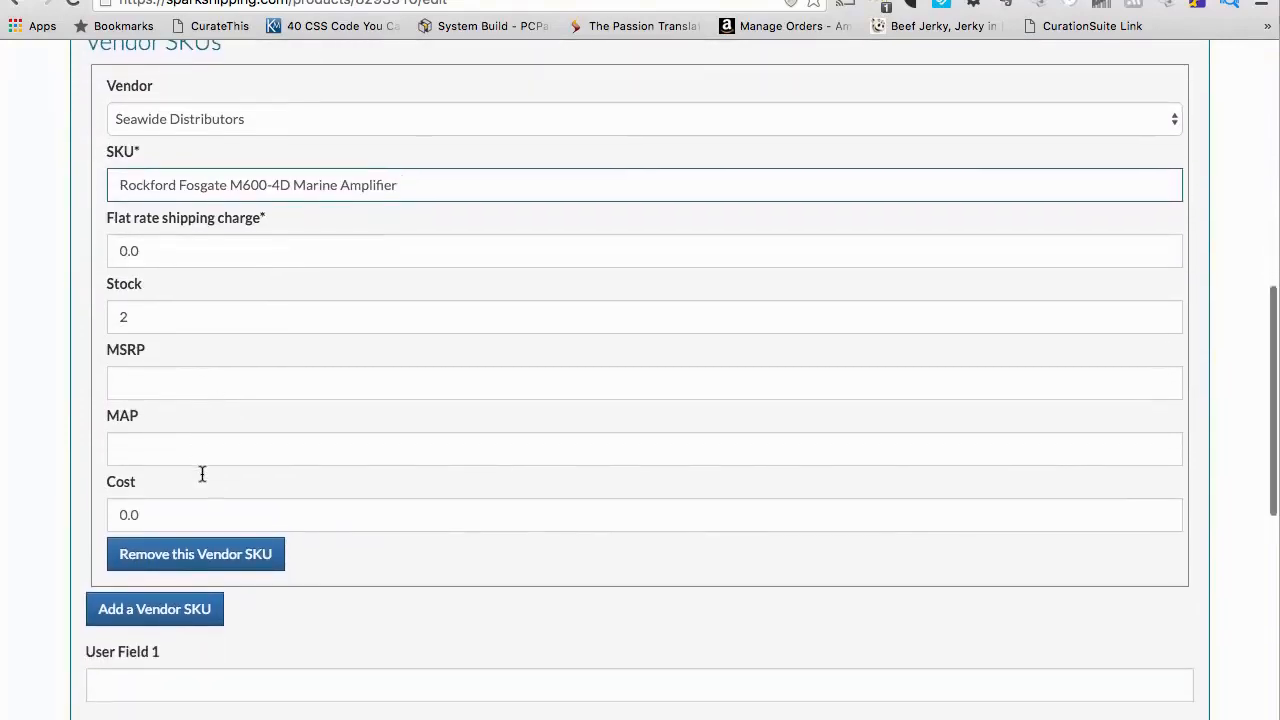
pyautogui.scroll(-10, 275, 489)
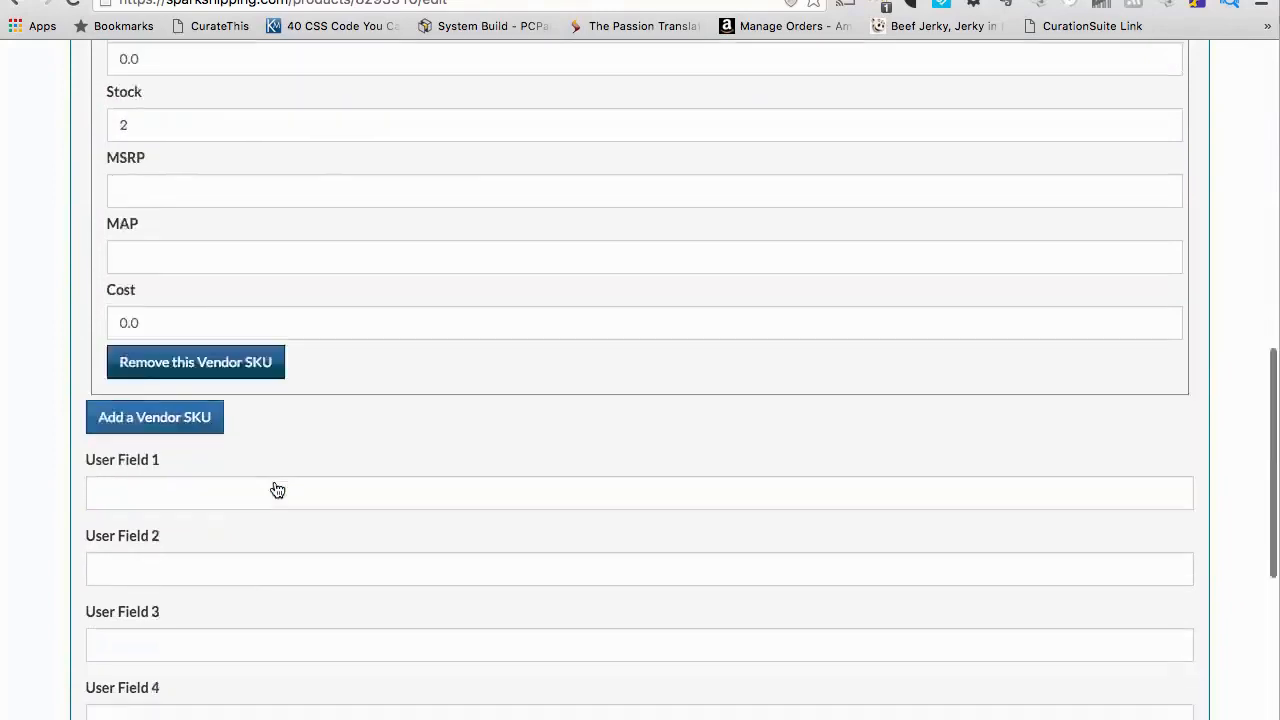
pyautogui.click(120, 534)
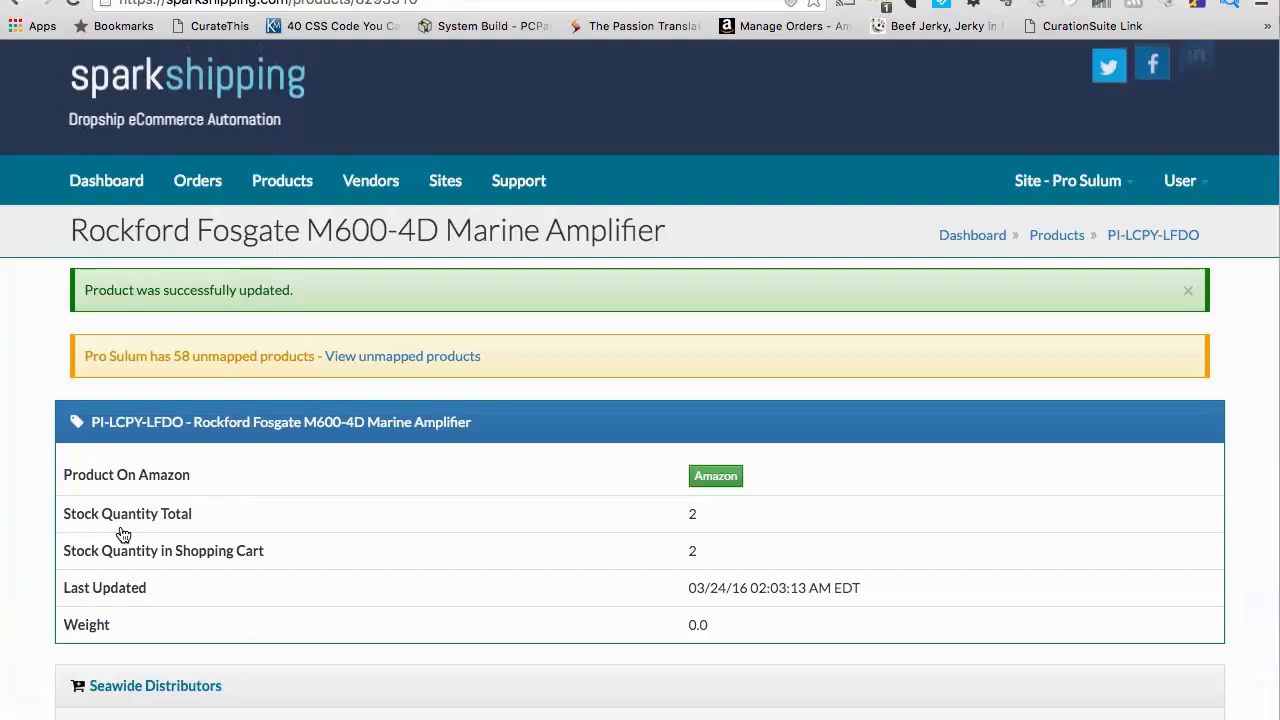
pyautogui.scroll(-5, 122, 535)
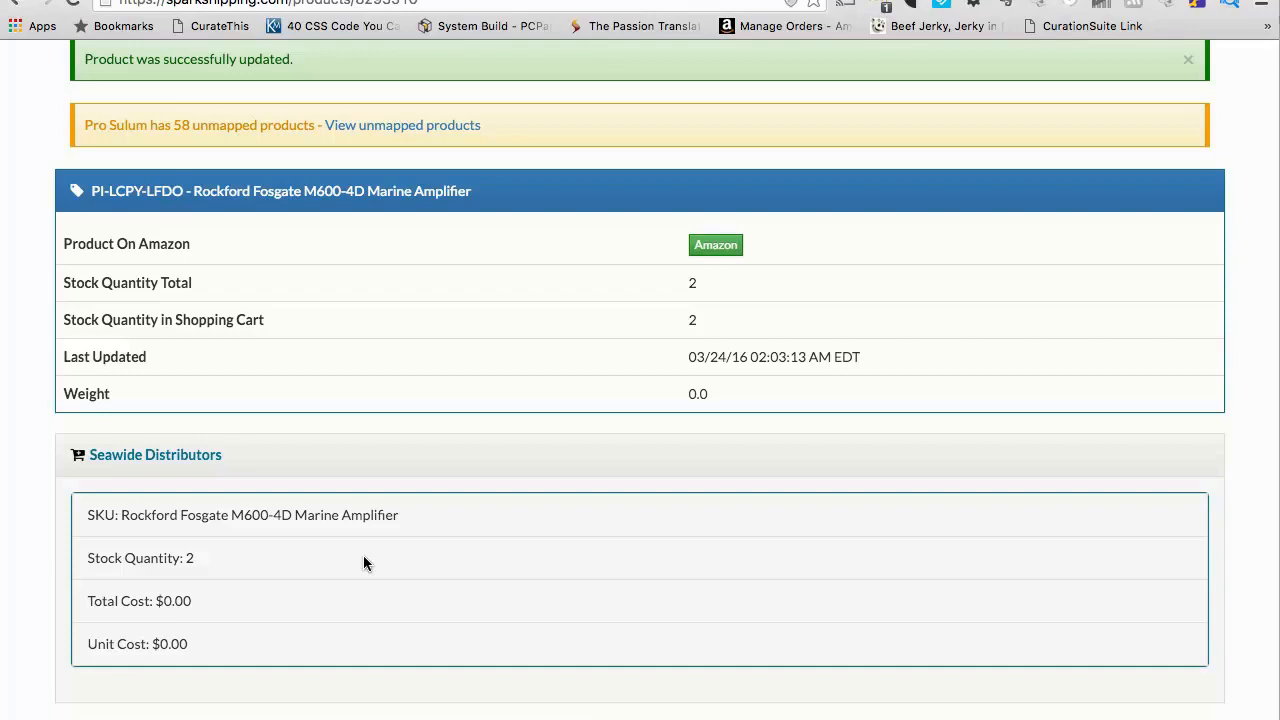
pyautogui.scroll(-2, 364, 563)
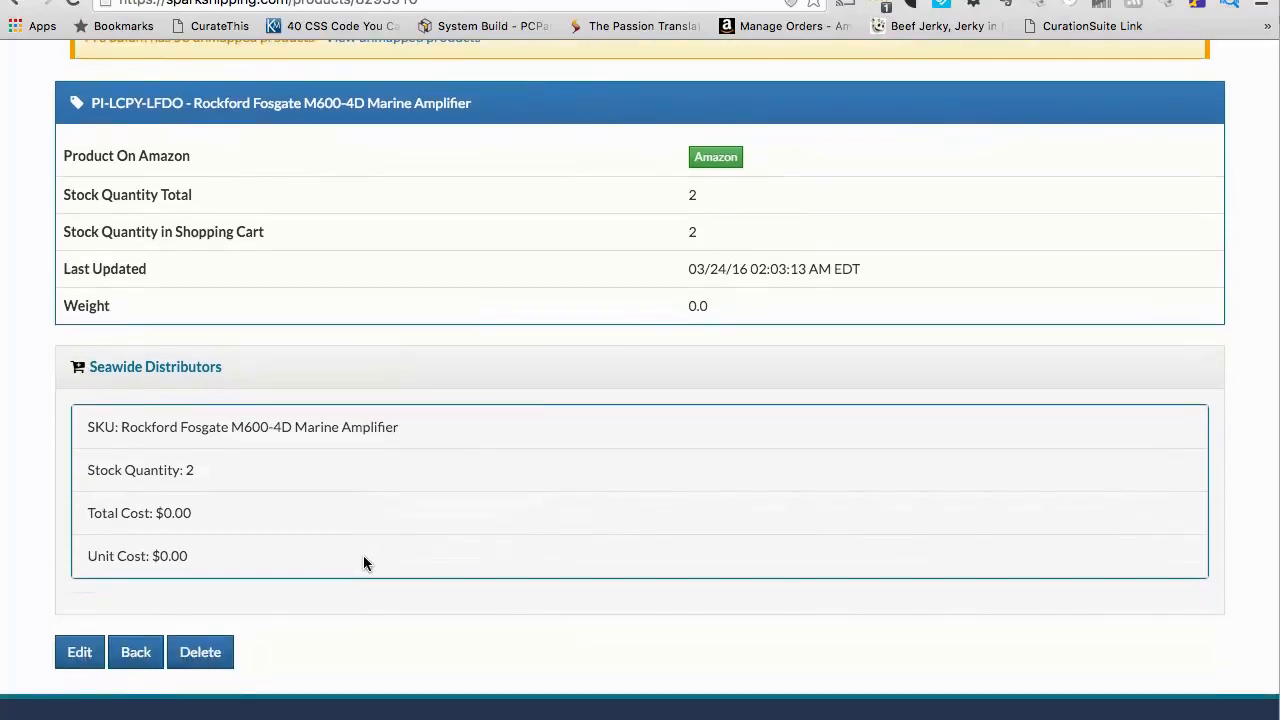